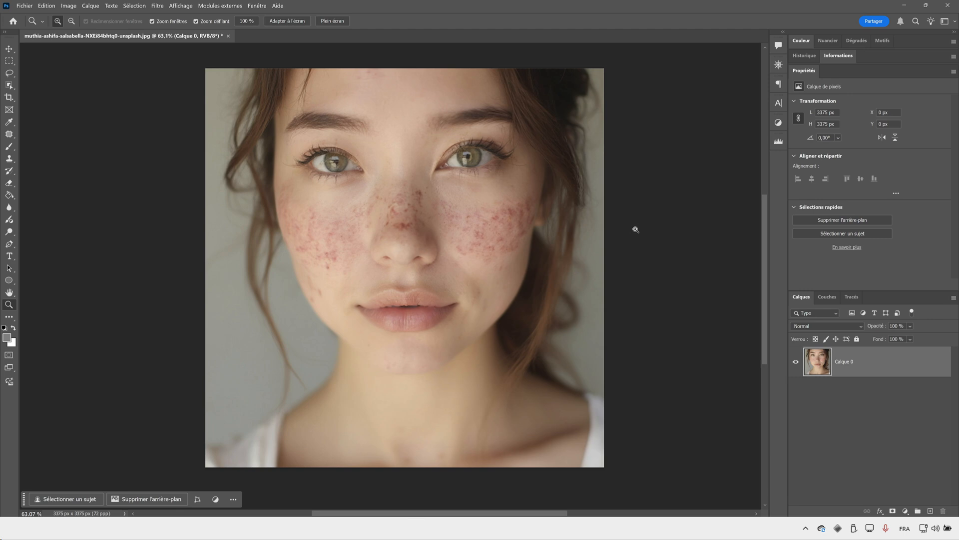
- Add a Hue/Saturation adjustment layer and sample the redness on the cheek to target the Reds range
{"action": "left_click_drag", "start_coordinate": [346, 230], "coordinate": [361, 228]}
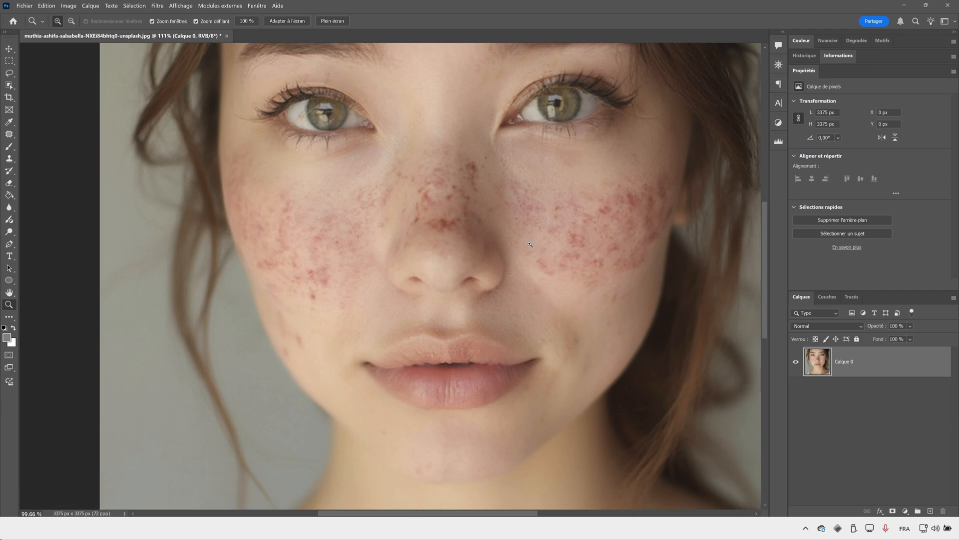
{"action": "scroll", "coordinate": [534, 242], "scroll_direction": "down", "scroll_amount": 2}
{"action": "left_click_drag", "start_coordinate": [520, 206], "coordinate": [459, 247]}
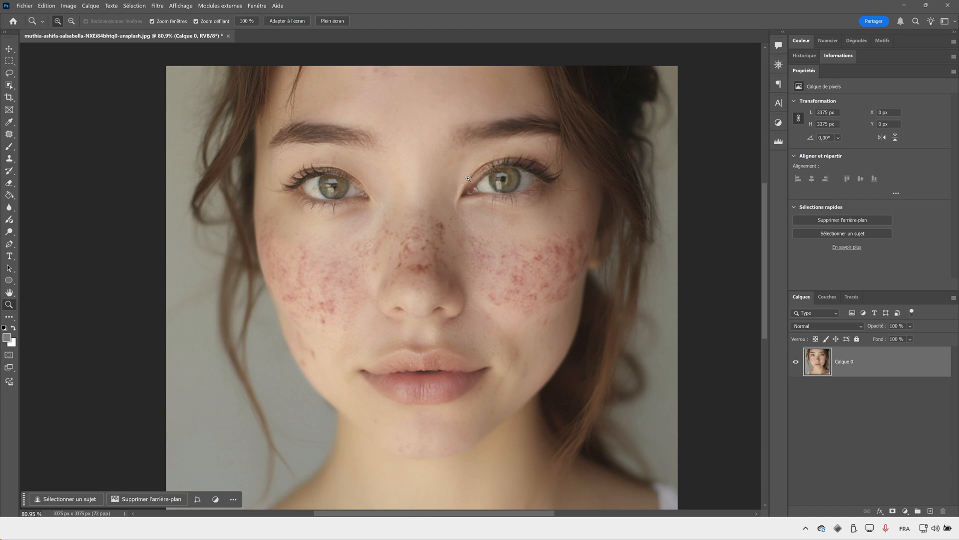
{"action": "left_click", "coordinate": [905, 509]}
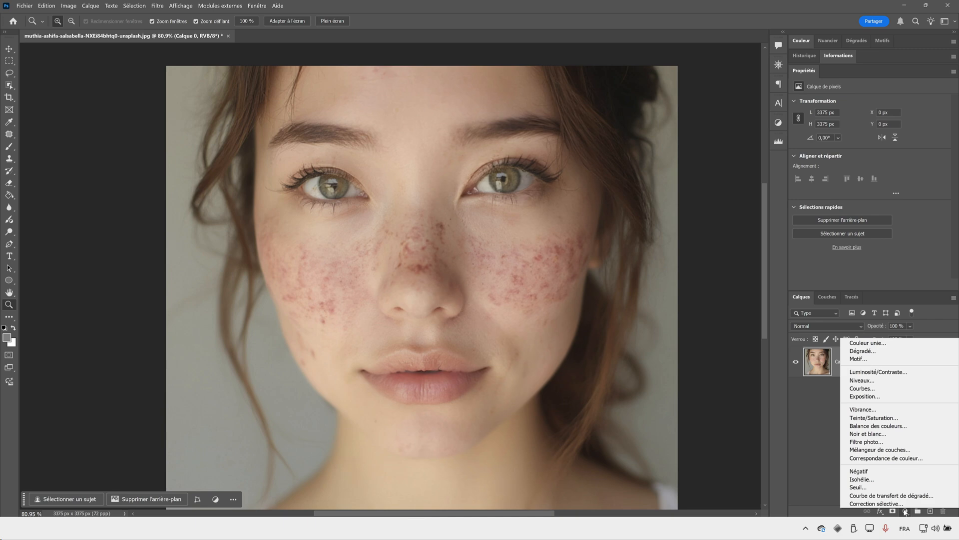
{"action": "left_click", "coordinate": [886, 418]}
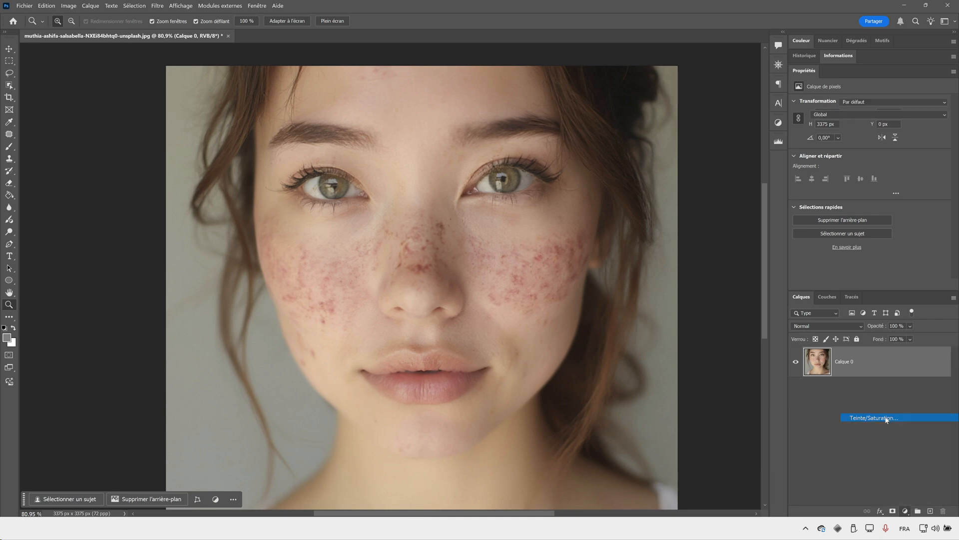
{"action": "left_click", "coordinate": [800, 115]}
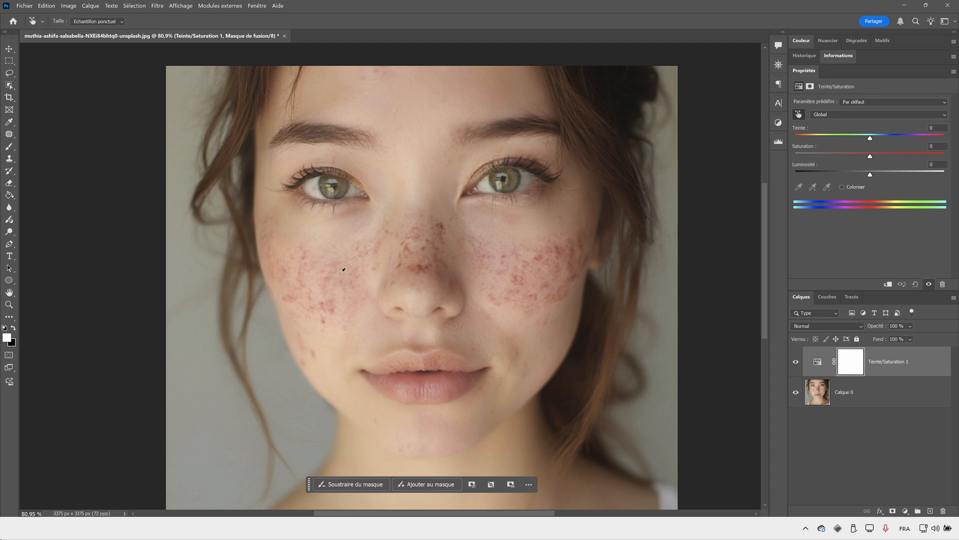
{"action": "left_click", "coordinate": [541, 254]}
- Set the Reds hue to +180 and saturation to +100, and shift the affected range to 287°/317°–348°\18° to isolate the blemishes
{"action": "left_click_drag", "start_coordinate": [875, 142], "coordinate": [944, 140]}
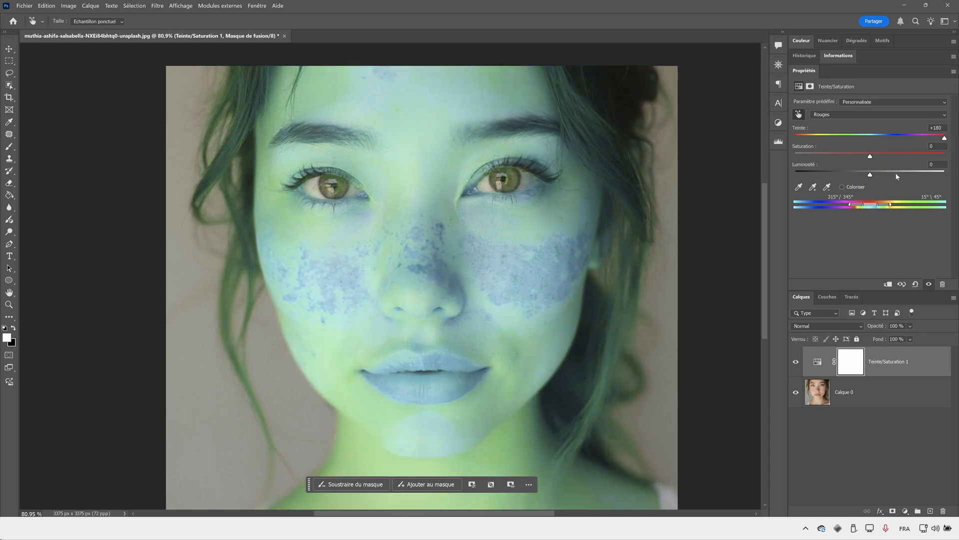
{"action": "left_click_drag", "start_coordinate": [885, 157], "coordinate": [945, 156]}
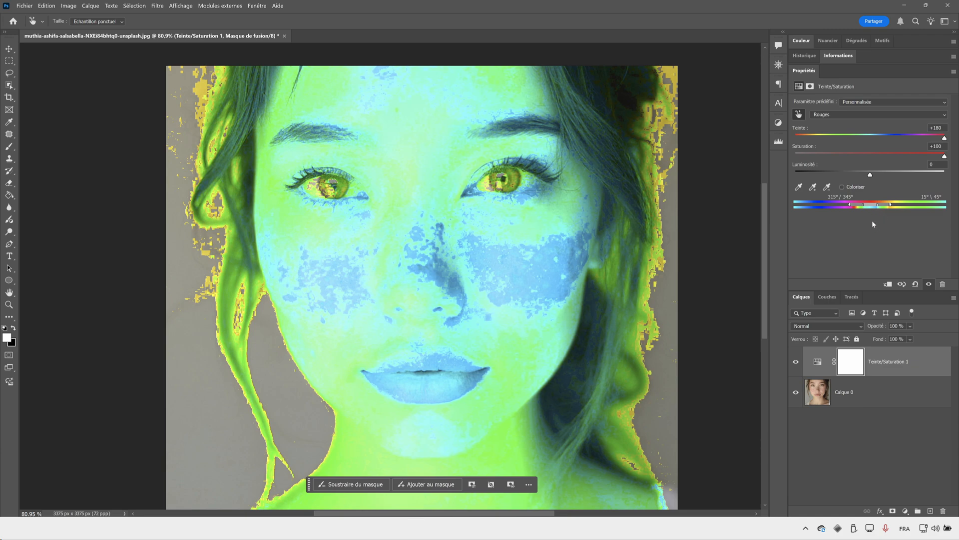
{"action": "left_click_drag", "start_coordinate": [871, 206], "coordinate": [858, 209]}
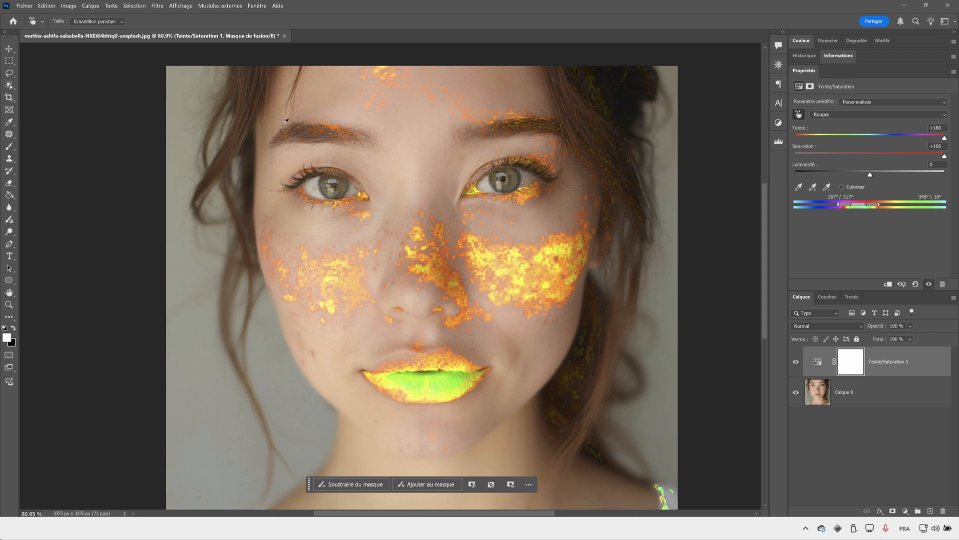
{"action": "scroll", "coordinate": [507, 265], "scroll_direction": "up", "scroll_amount": 10}
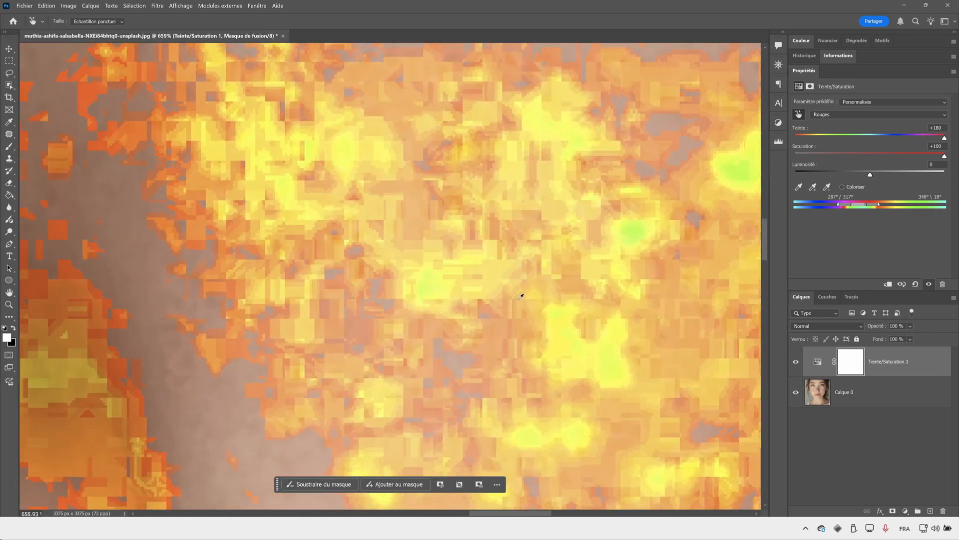
{"action": "scroll", "coordinate": [434, 271], "scroll_direction": "down", "scroll_amount": 10}
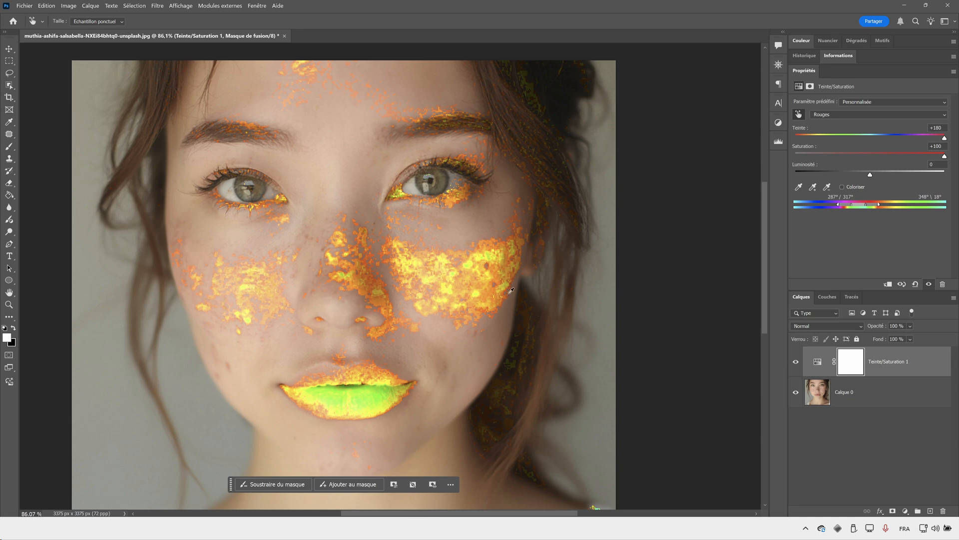
{"action": "scroll", "coordinate": [324, 103], "scroll_direction": "up", "scroll_amount": 1}
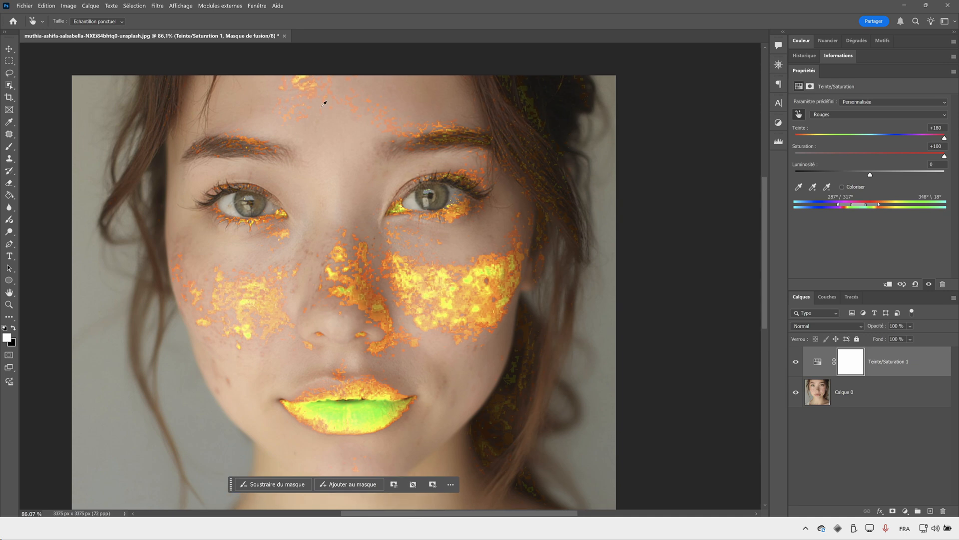
{"action": "scroll", "coordinate": [428, 245], "scroll_direction": "down", "scroll_amount": 1}
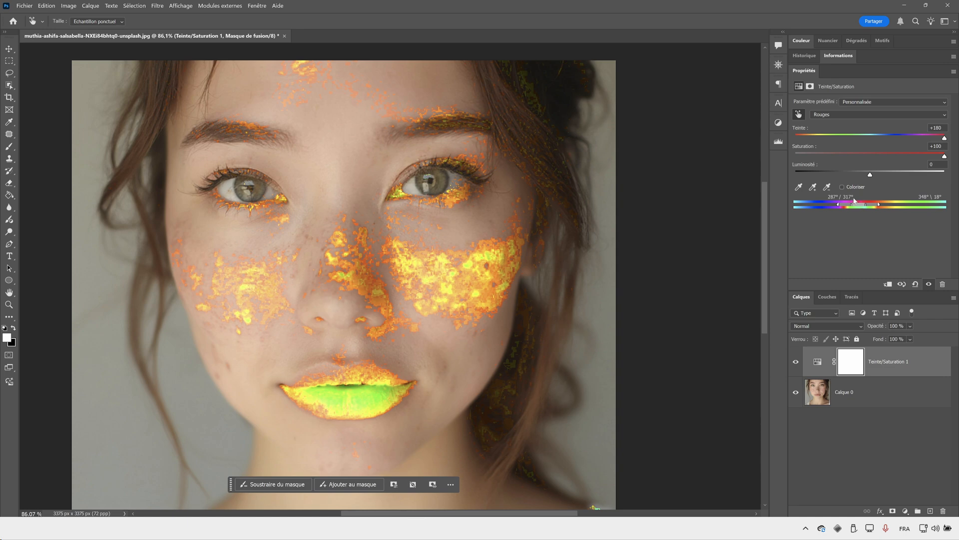
- Reset the Reds saturation and hue to 0
{"action": "mouse_move", "coordinate": [943, 157]}
{"action": "left_mouse_down"}
{"action": "mouse_move", "coordinate": [885, 152]}
{"action": "mouse_move", "coordinate": [958, 158]}
{"action": "mouse_move", "coordinate": [924, 139]}
{"action": "mouse_move", "coordinate": [949, 141]}
{"action": "left_mouse_up"}
{"action": "double_click", "coordinate": [799, 148]}
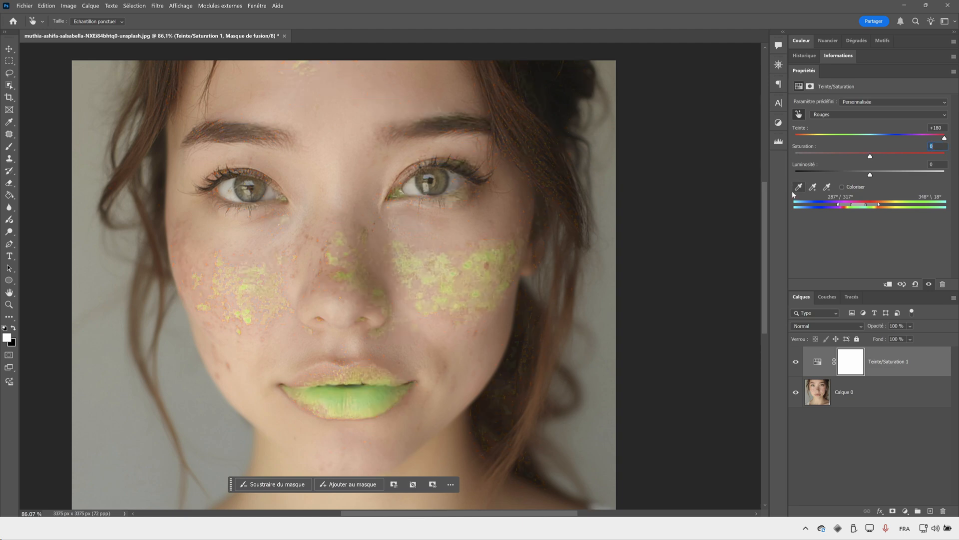
{"action": "double_click", "coordinate": [799, 130]}
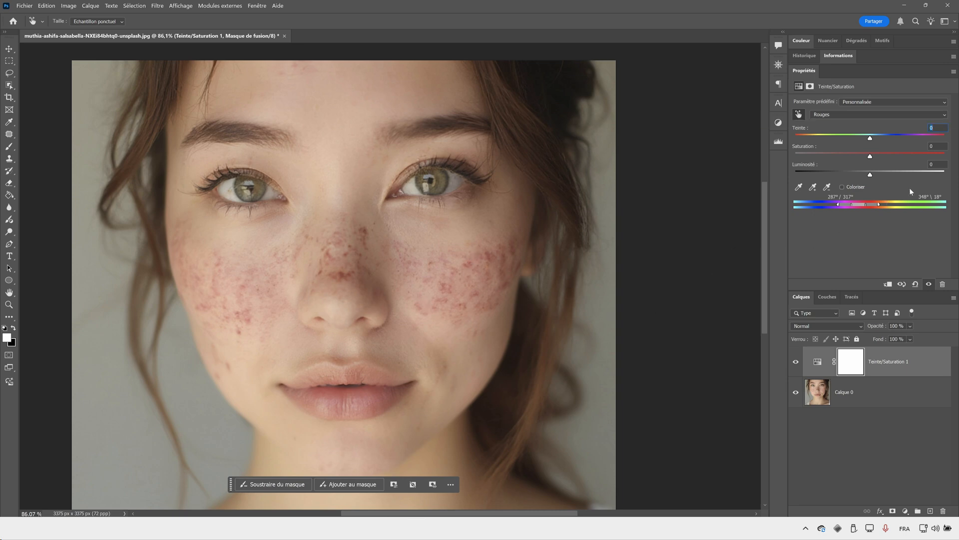
- Tune the Reds to hue +38, saturation +25 and lightness +84 to blend the blemishes into the skin
{"action": "left_click_drag", "start_coordinate": [876, 173], "coordinate": [927, 177]}
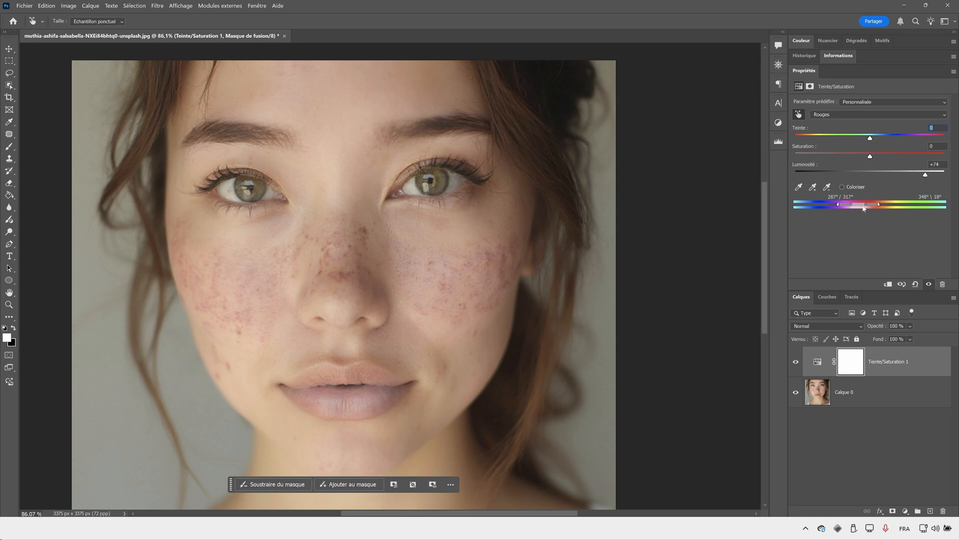
{"action": "left_click_drag", "start_coordinate": [928, 175], "coordinate": [922, 177]}
{"action": "left_click_drag", "start_coordinate": [870, 138], "coordinate": [906, 144]}
{"action": "left_click_drag", "start_coordinate": [871, 157], "coordinate": [932, 174]}
{"action": "mouse_move", "coordinate": [890, 141]}
{"action": "left_mouse_down"}
{"action": "mouse_move", "coordinate": [910, 143]}
{"action": "mouse_move", "coordinate": [888, 157]}
{"action": "left_mouse_up"}
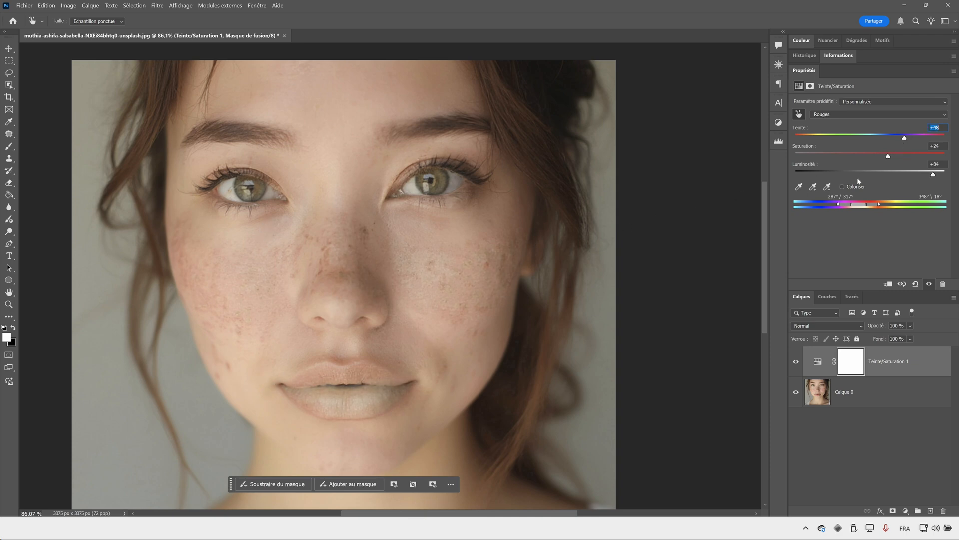
{"action": "left_click_drag", "start_coordinate": [889, 156], "coordinate": [903, 140]}
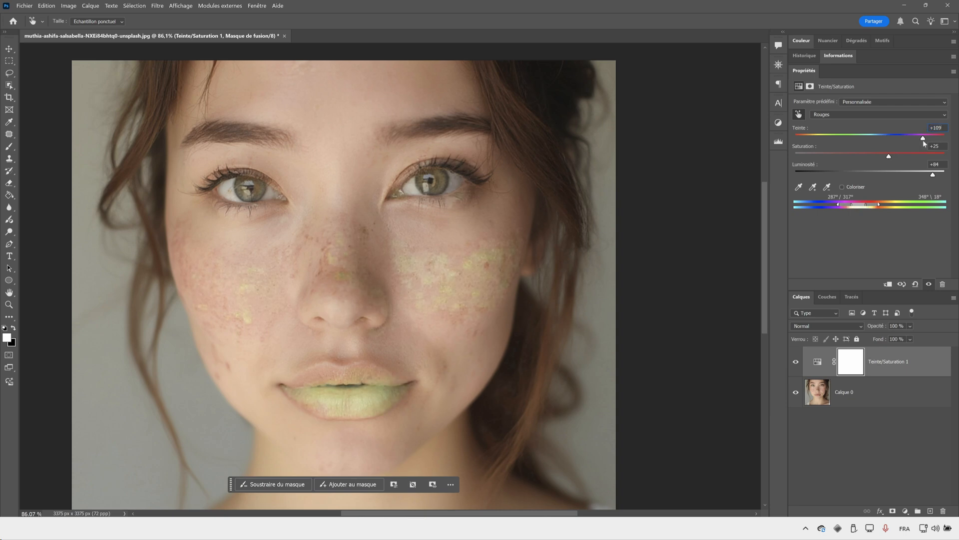
{"action": "left_click_drag", "start_coordinate": [923, 143], "coordinate": [907, 143]}
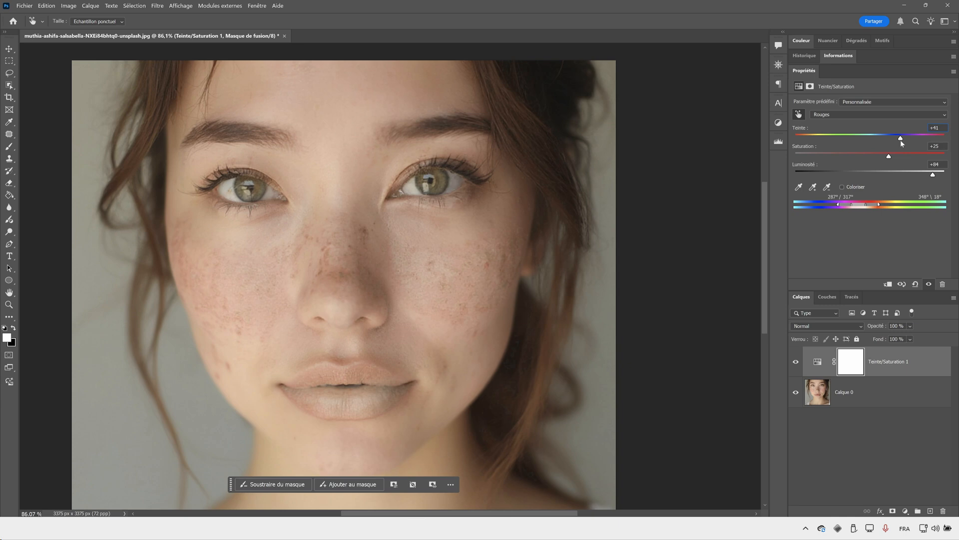
{"action": "left_click_drag", "start_coordinate": [901, 140], "coordinate": [898, 140]}
- Adjust the Reds range to 286°/316°–347°\19° with hue +32, saturation +29 and lightness +51, and compare against the original
{"action": "left_click_drag", "start_coordinate": [880, 205], "coordinate": [880, 204]}
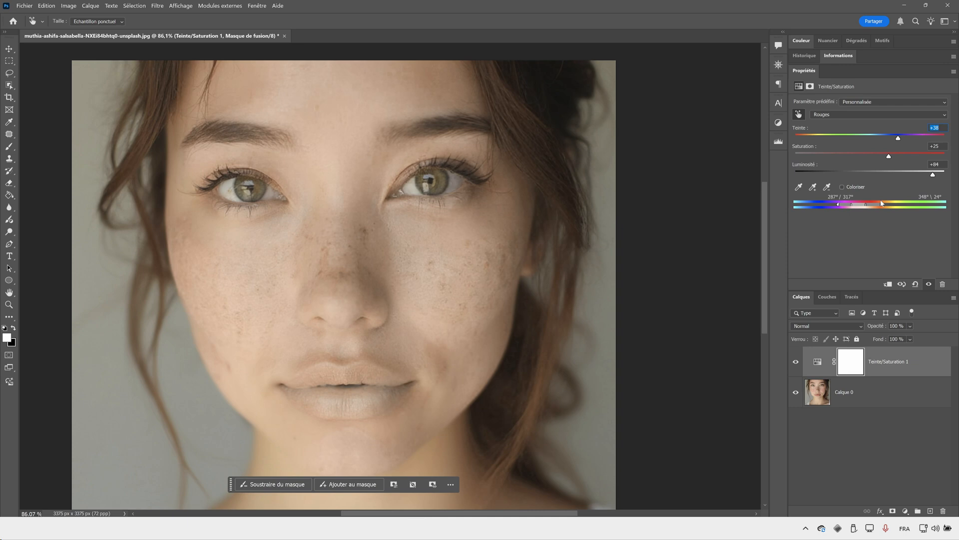
{"action": "left_click_drag", "start_coordinate": [881, 203], "coordinate": [880, 202]}
{"action": "left_click_drag", "start_coordinate": [840, 207], "coordinate": [863, 208]}
{"action": "mouse_move", "coordinate": [889, 156]}
{"action": "left_mouse_down"}
{"action": "mouse_move", "coordinate": [886, 139]}
{"action": "mouse_move", "coordinate": [896, 143]}
{"action": "left_mouse_up"}
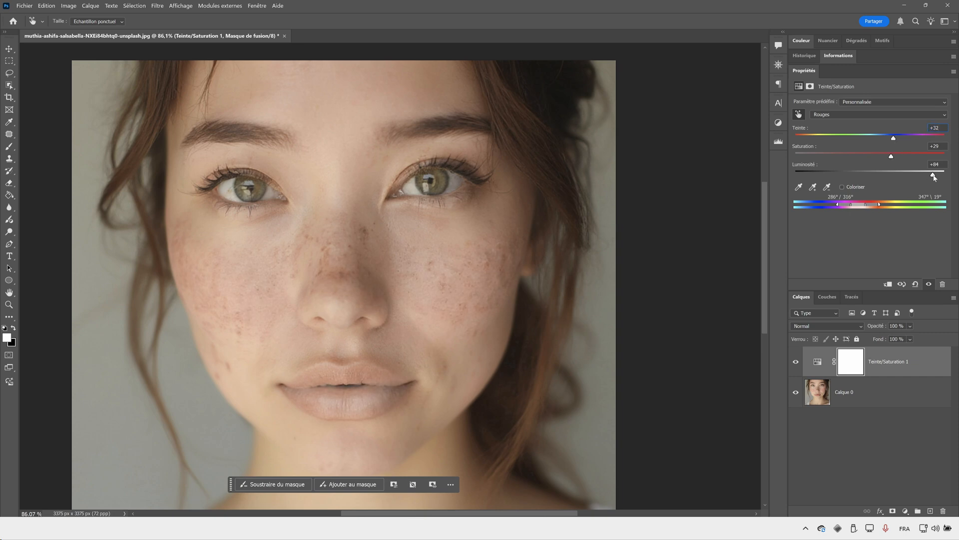
{"action": "left_click_drag", "start_coordinate": [934, 176], "coordinate": [908, 174]}
{"action": "left_click", "coordinate": [796, 361]}
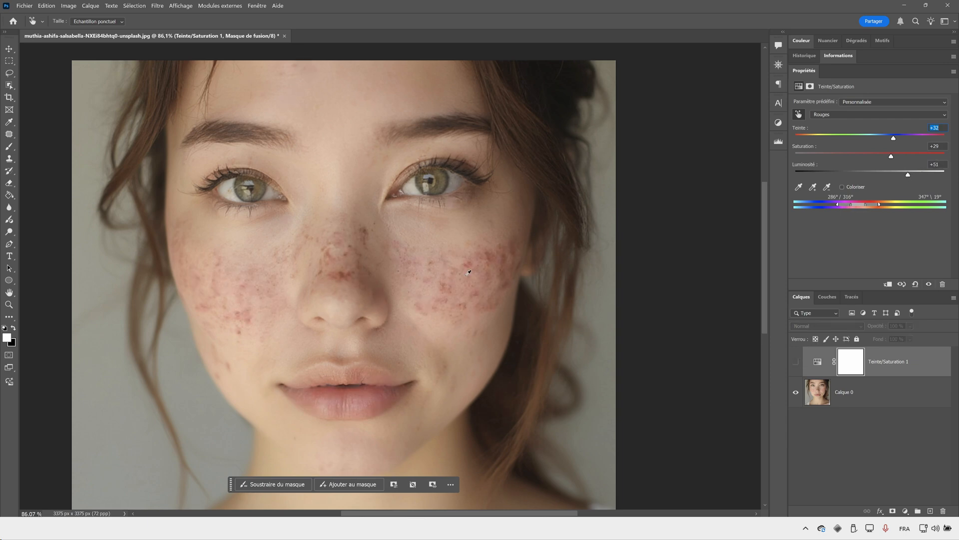
{"action": "left_click", "coordinate": [796, 361]}
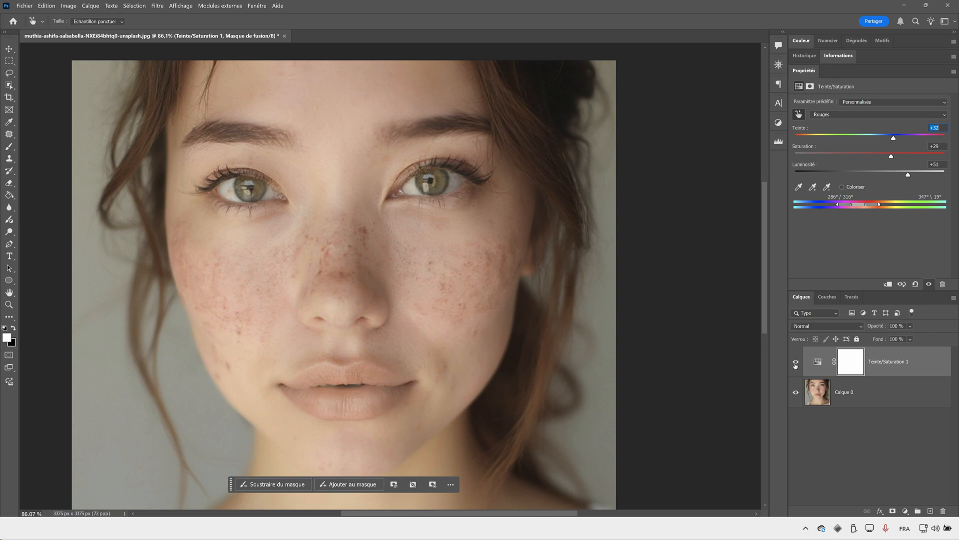
- Refine the Reds of the Teinte/Saturation 1 layer to hue +35, saturation +30 and lightness +30, checking the cheek up close
{"action": "left_click", "coordinate": [9, 304]}
{"action": "left_click_drag", "start_coordinate": [379, 319], "coordinate": [367, 323]}
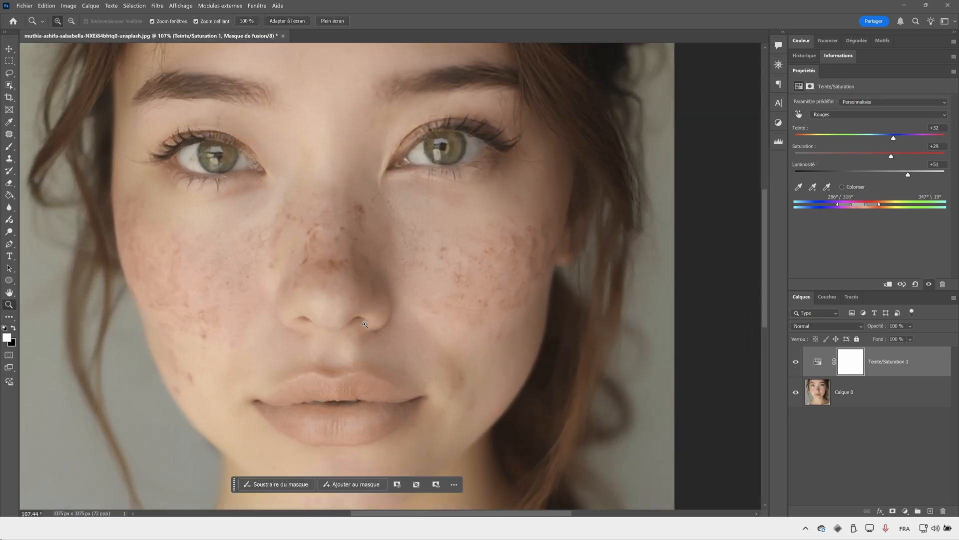
{"action": "left_click_drag", "start_coordinate": [228, 250], "coordinate": [396, 154]}
{"action": "left_click_drag", "start_coordinate": [661, 316], "coordinate": [227, 166]}
{"action": "left_click_drag", "start_coordinate": [508, 145], "coordinate": [394, 396]}
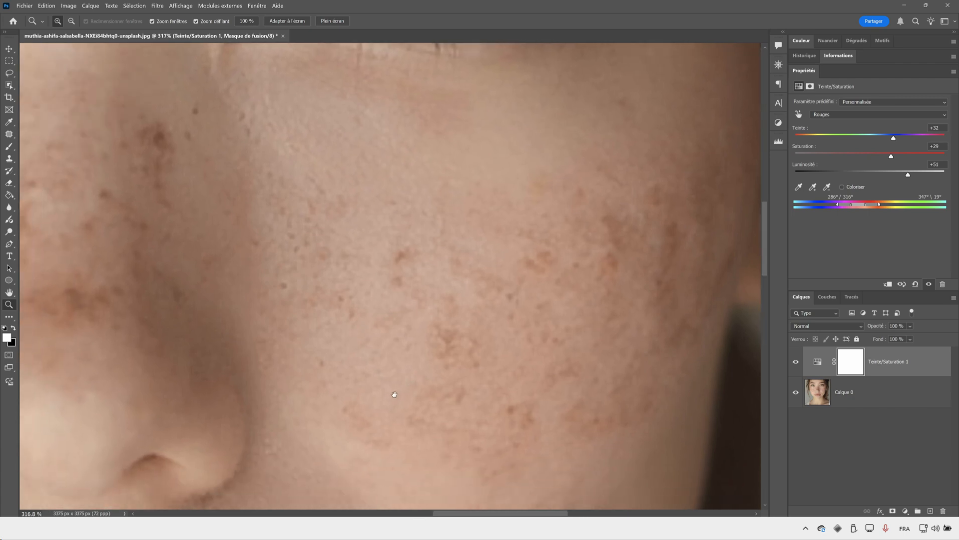
{"action": "left_click", "coordinate": [813, 368]}
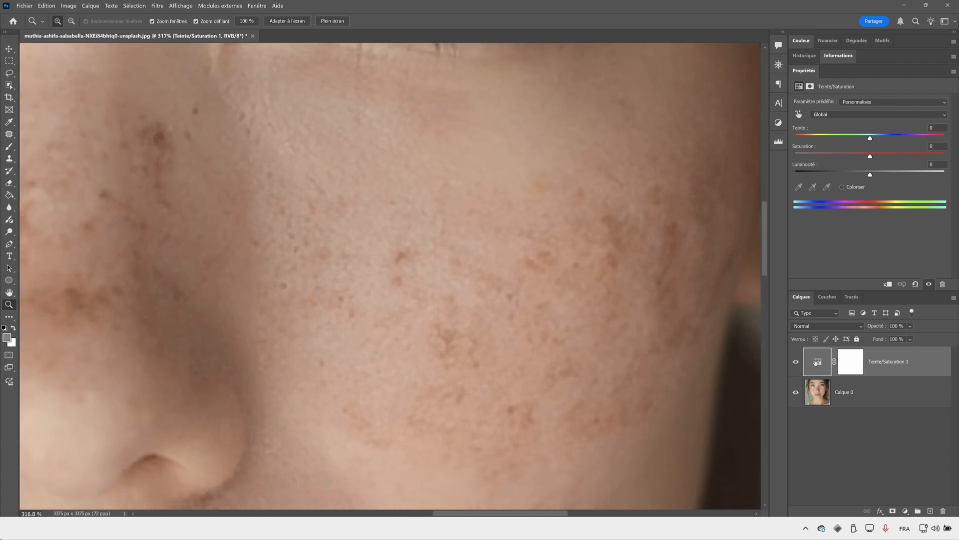
{"action": "left_click", "coordinate": [871, 104]}
{"action": "left_click", "coordinate": [865, 114]}
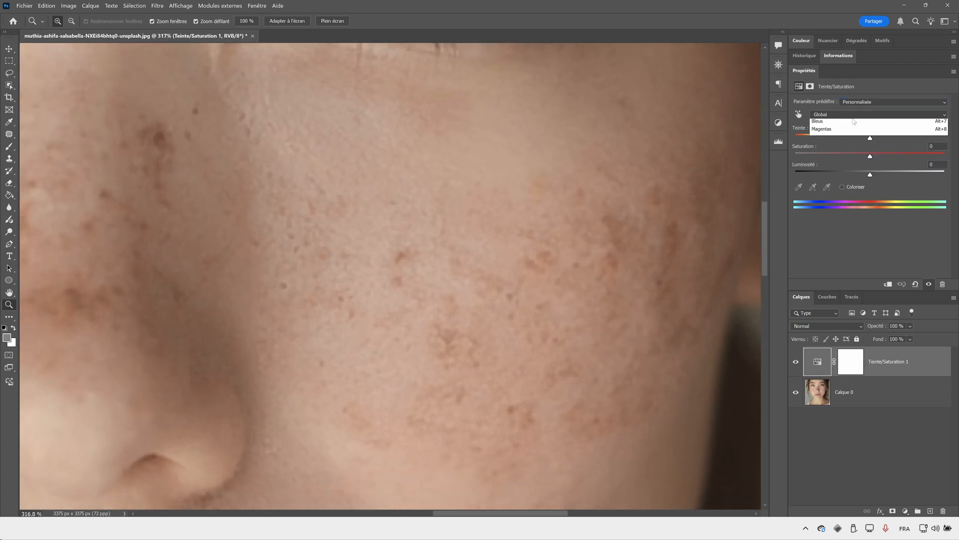
{"action": "left_click", "coordinate": [848, 140]}
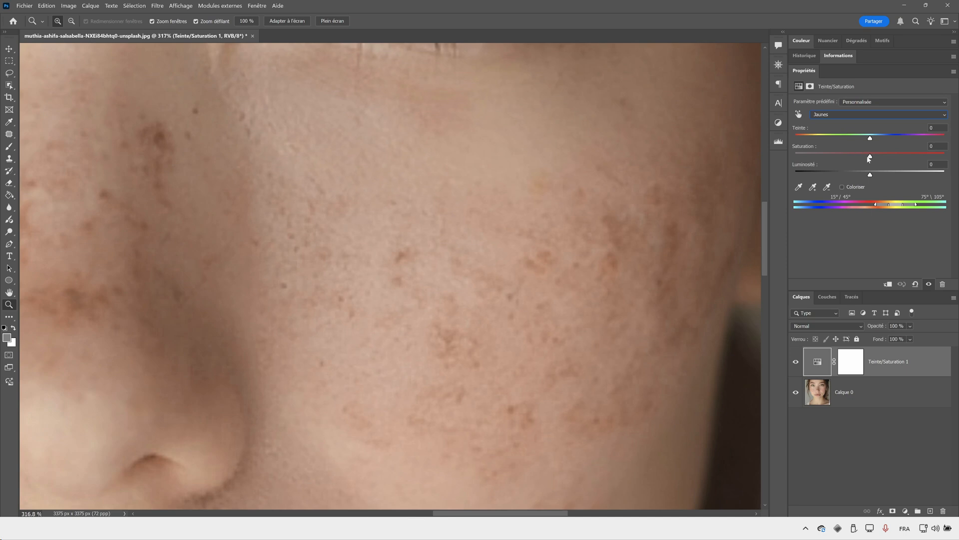
{"action": "left_click", "coordinate": [852, 114]}
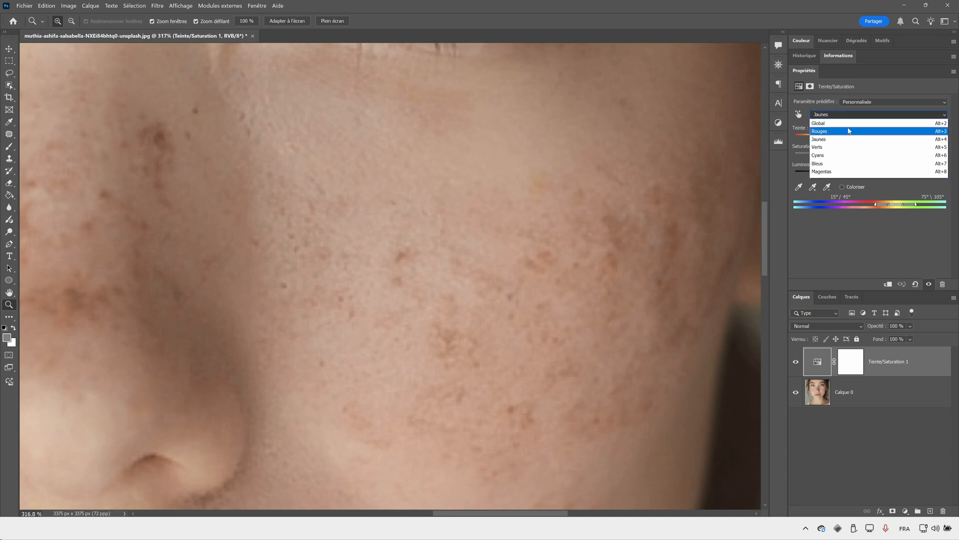
{"action": "left_click", "coordinate": [848, 131]}
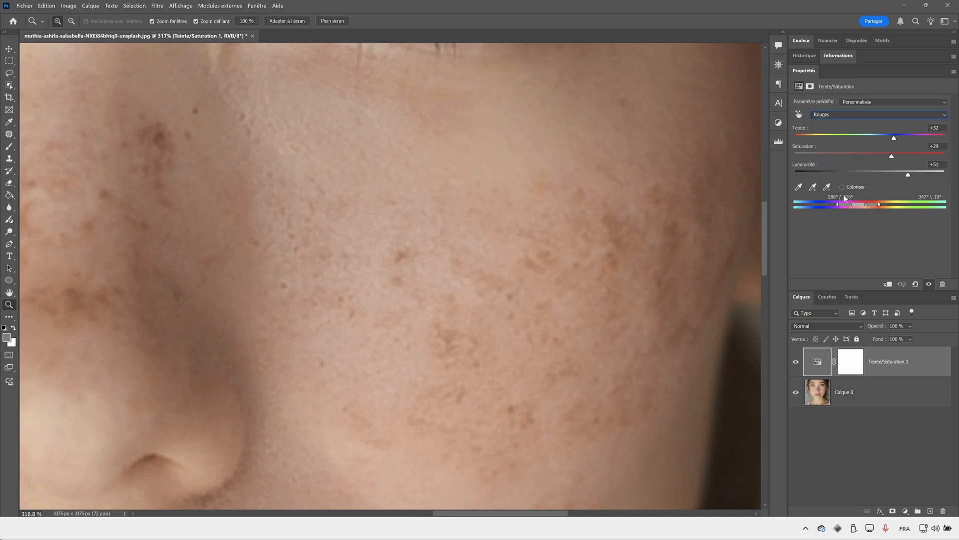
{"action": "left_click_drag", "start_coordinate": [909, 174], "coordinate": [891, 142]}
- Add a second Hue/Saturation adjustment layer above the first one
{"action": "scroll", "coordinate": [599, 203], "scroll_direction": "left", "scroll_amount": 5}
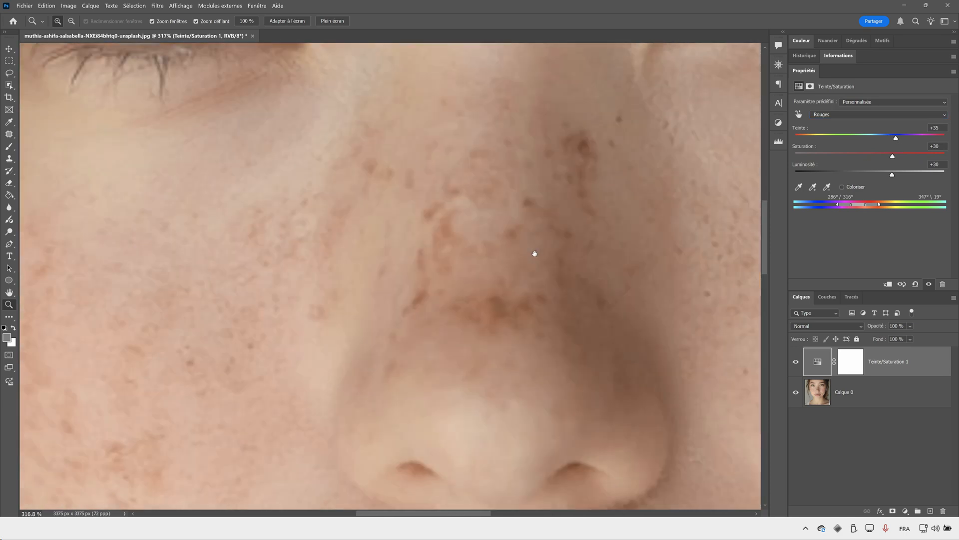
{"action": "left_click_drag", "start_coordinate": [520, 260], "coordinate": [428, 261]}
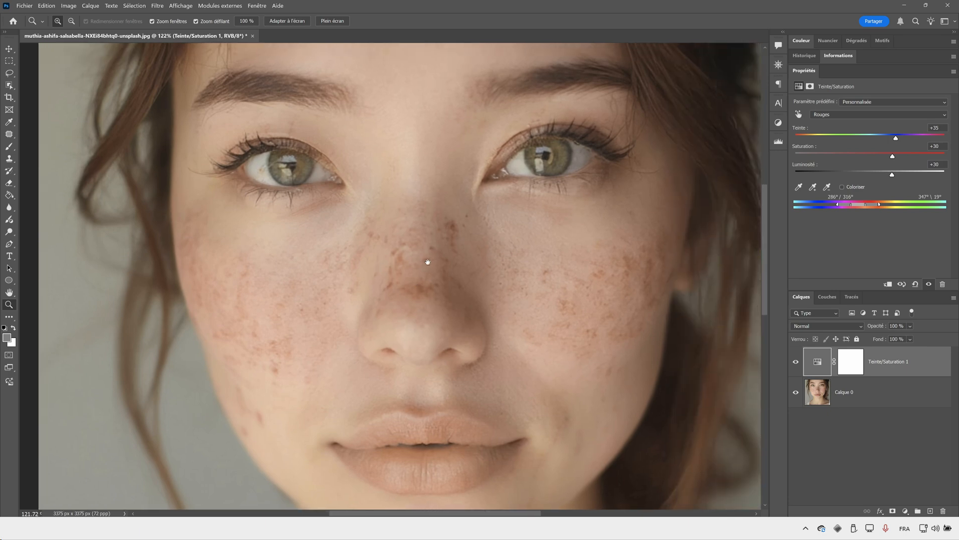
{"action": "left_click", "coordinate": [903, 511]}
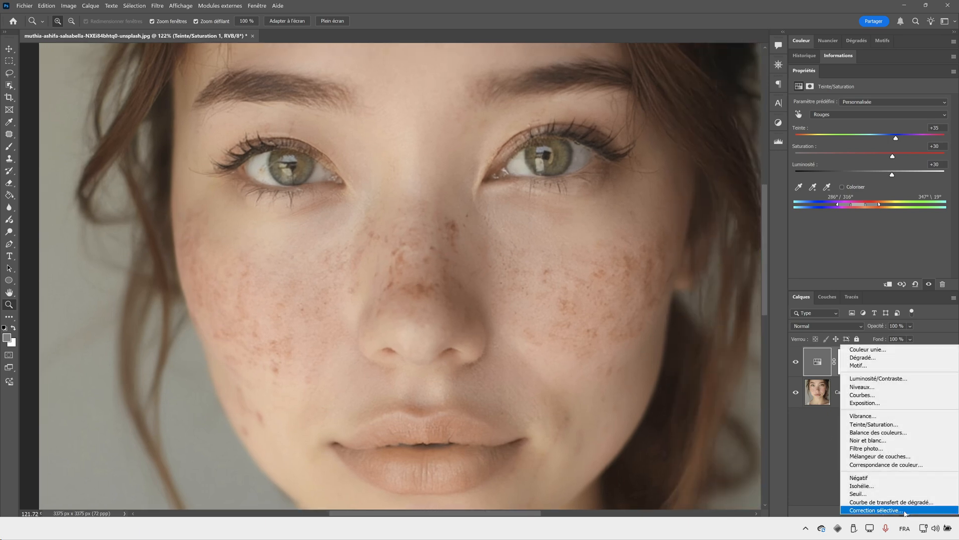
{"action": "left_click", "coordinate": [892, 426]}
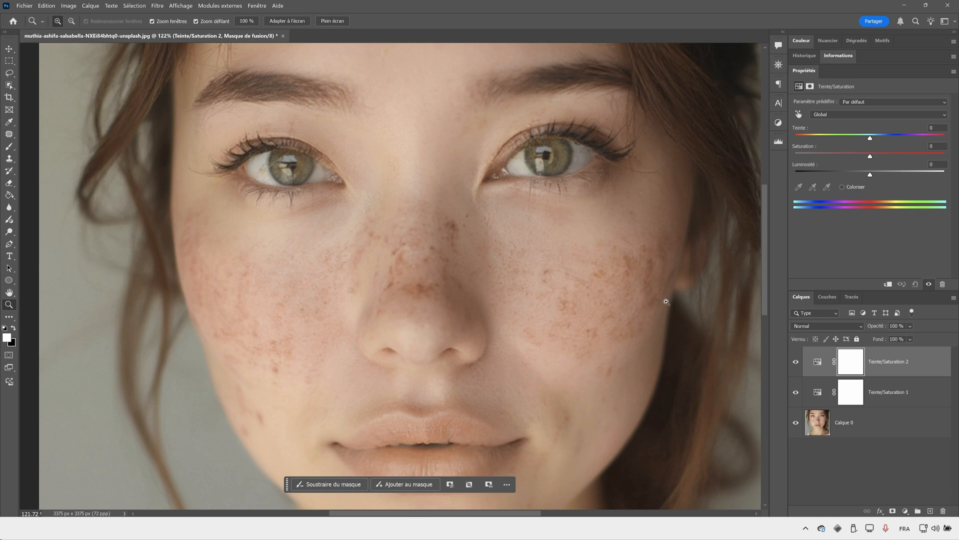
- Sample the blemish on the nose to target Reds, and set its hue to +180 and saturation to +100
{"action": "left_click", "coordinate": [799, 114]}
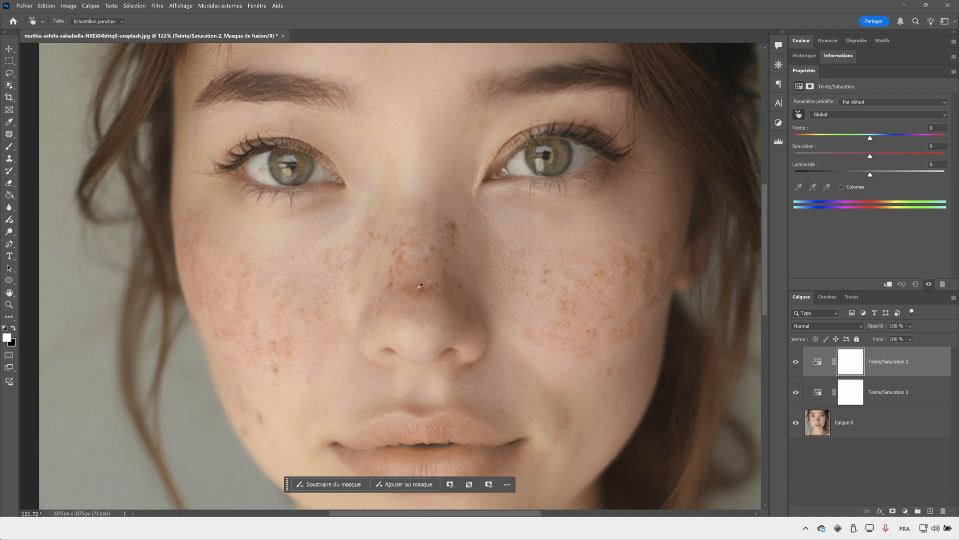
{"action": "left_click", "coordinate": [420, 286]}
{"action": "left_click_drag", "start_coordinate": [870, 156], "coordinate": [944, 137]}
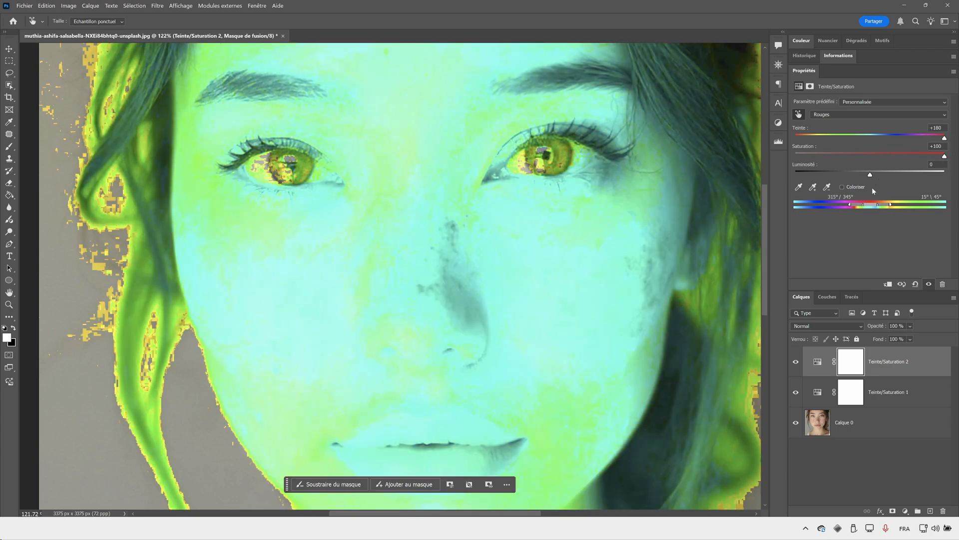
- Shift the Reds range to 288°/318°–347°\17°, resample the nose blemish, and set Yellows to hue +180, saturation +100 and lightness +8
{"action": "left_click_drag", "start_coordinate": [871, 208], "coordinate": [861, 207]}
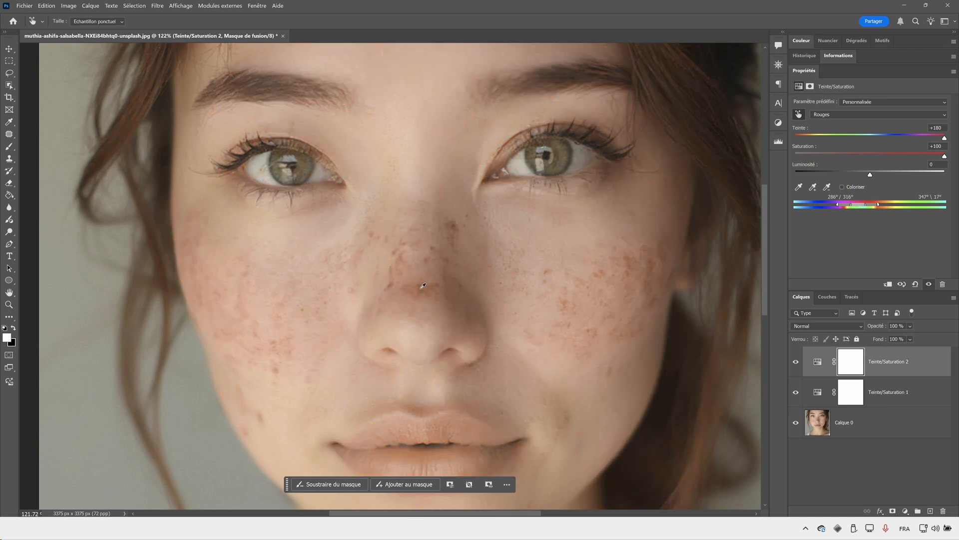
{"action": "left_click", "coordinate": [422, 286]}
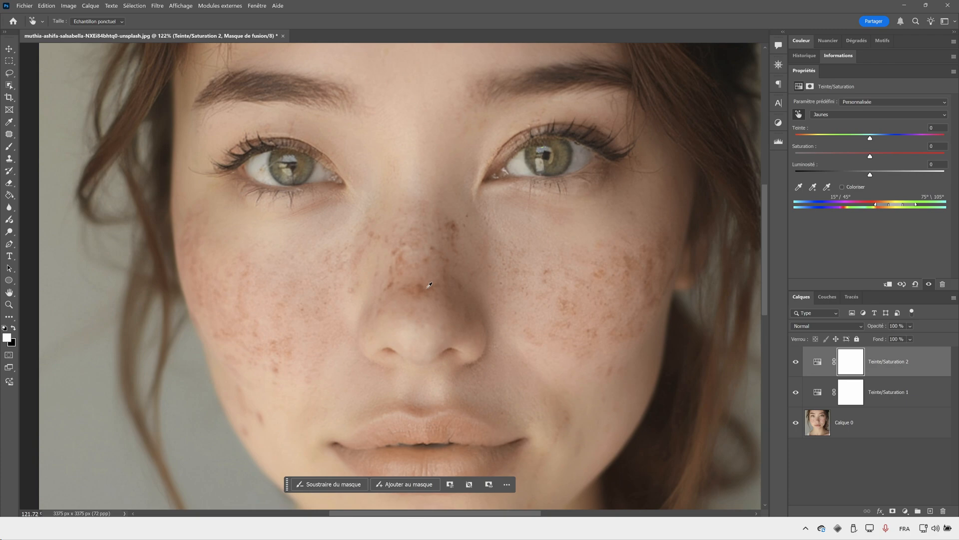
{"action": "left_click_drag", "start_coordinate": [870, 156], "coordinate": [946, 156]}
{"action": "left_click_drag", "start_coordinate": [870, 138], "coordinate": [946, 138]}
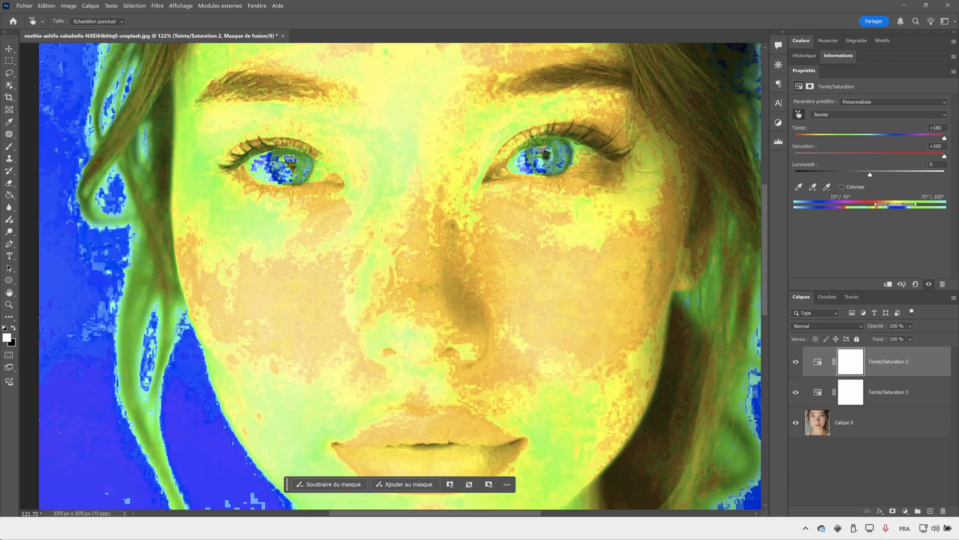
{"action": "left_click", "coordinate": [866, 172]}
{"action": "left_click_drag", "start_coordinate": [899, 205], "coordinate": [879, 196]}
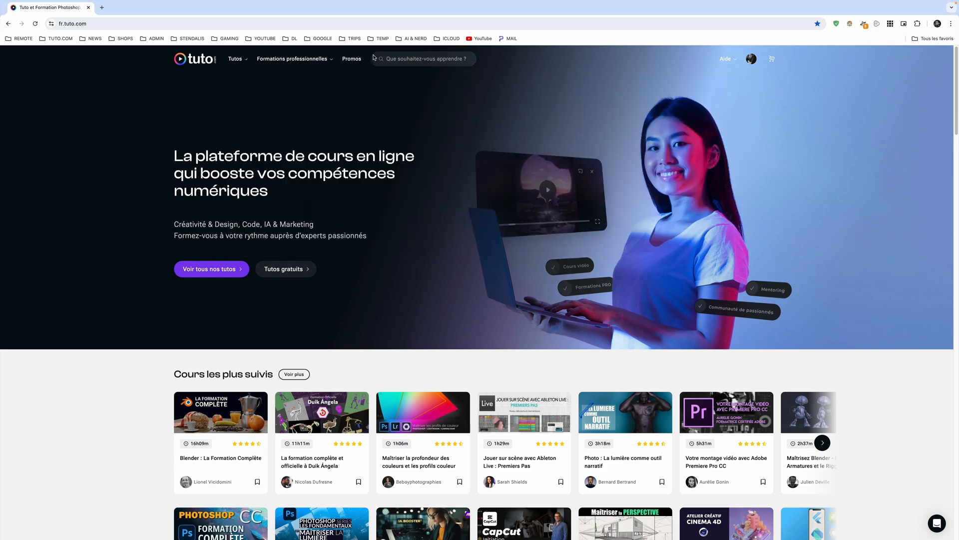
- Switch to the browser, search Tuto.com for the instructor by name and look through their course list
{"action": "left_click", "coordinate": [413, 61]}
{"action": "type", "text": "julien pons"}
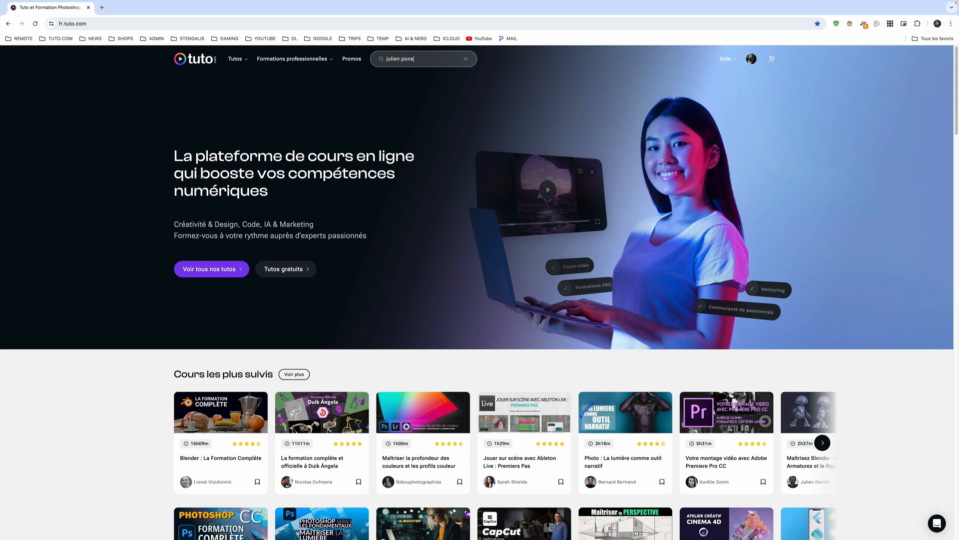
{"action": "key", "text": "Return"}
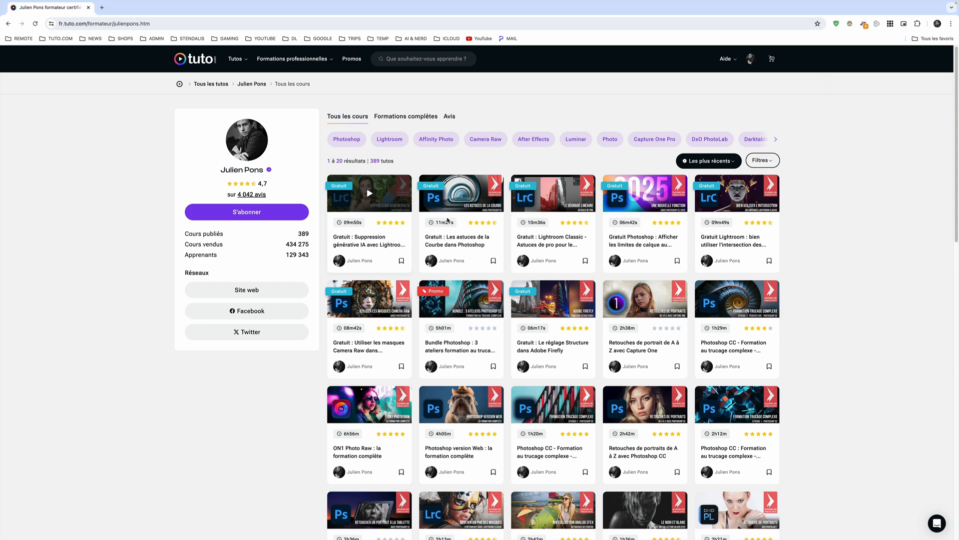
{"action": "scroll", "coordinate": [789, 269], "scroll_direction": "down", "scroll_amount": 5}
{"action": "scroll", "coordinate": [796, 278], "scroll_direction": "up", "scroll_amount": 5}
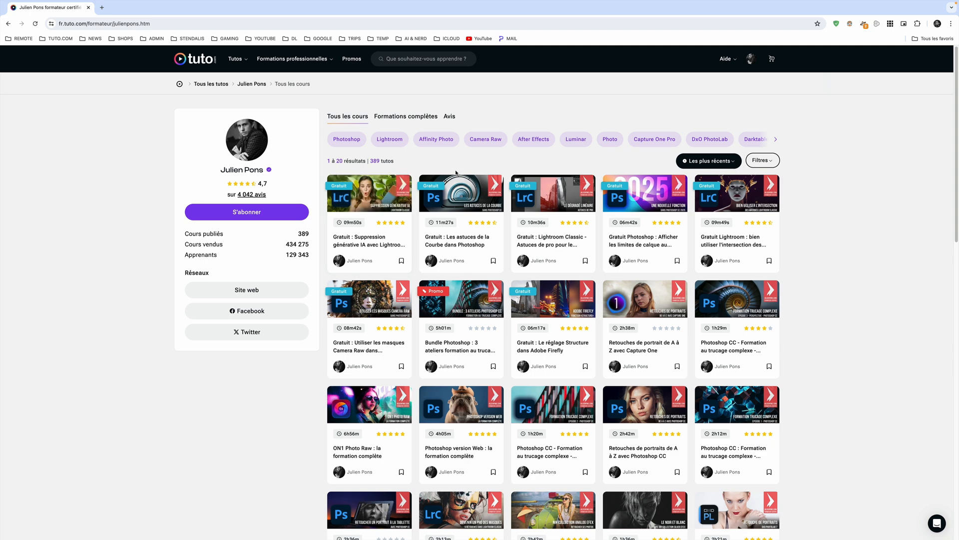
- Browse the instructor's complete courses by software, covering Photoshop, Lightroom and Camera Raw
{"action": "left_click", "coordinate": [407, 120]}
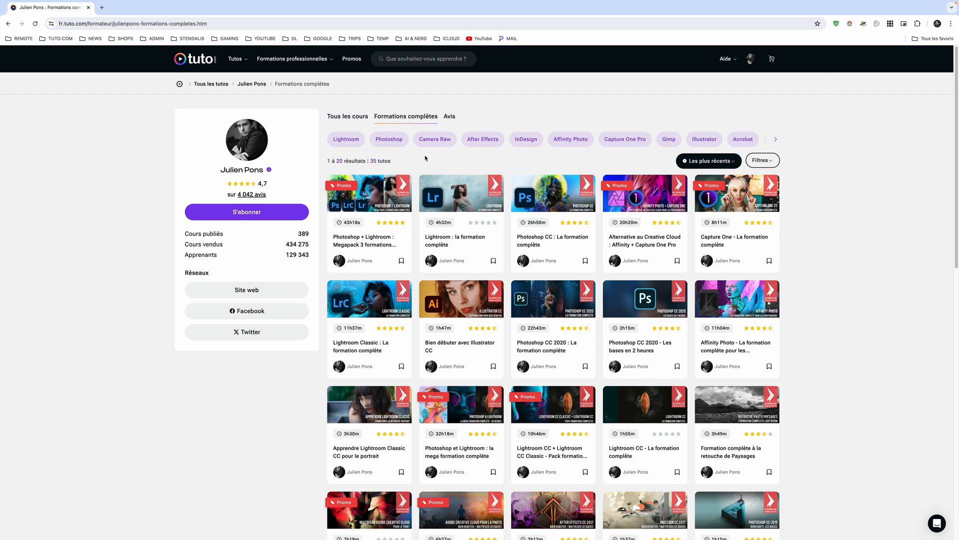
{"action": "left_click", "coordinate": [395, 143]}
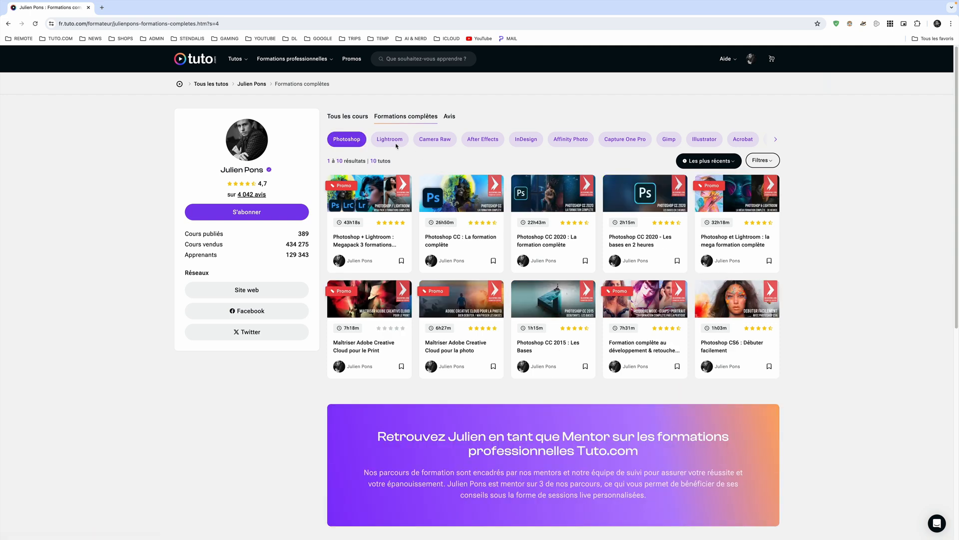
{"action": "left_click", "coordinate": [389, 139]}
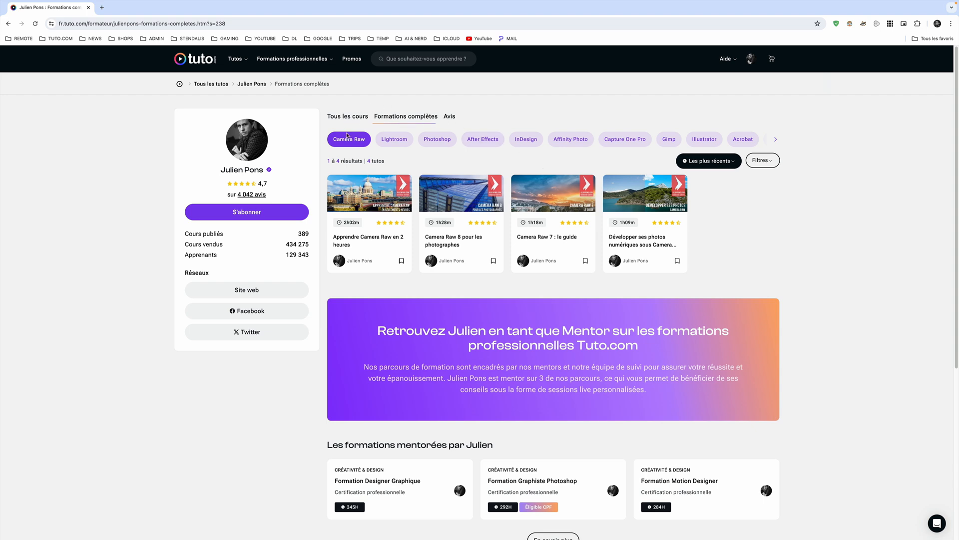
- Show all of the instructor's courses, check the sorting choices, and filter for free courses shorter than 15 minutes
{"action": "left_click", "coordinate": [367, 119]}
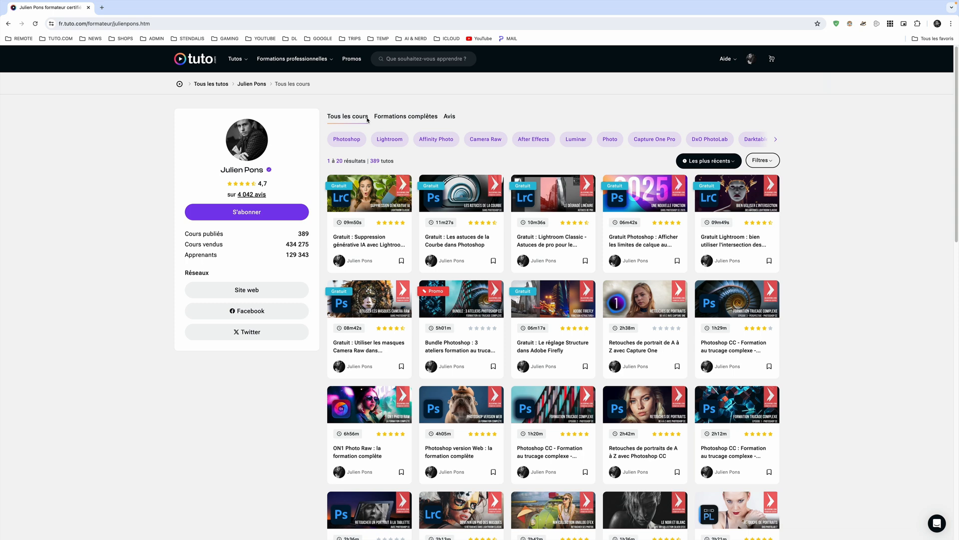
{"action": "left_click", "coordinate": [730, 162]}
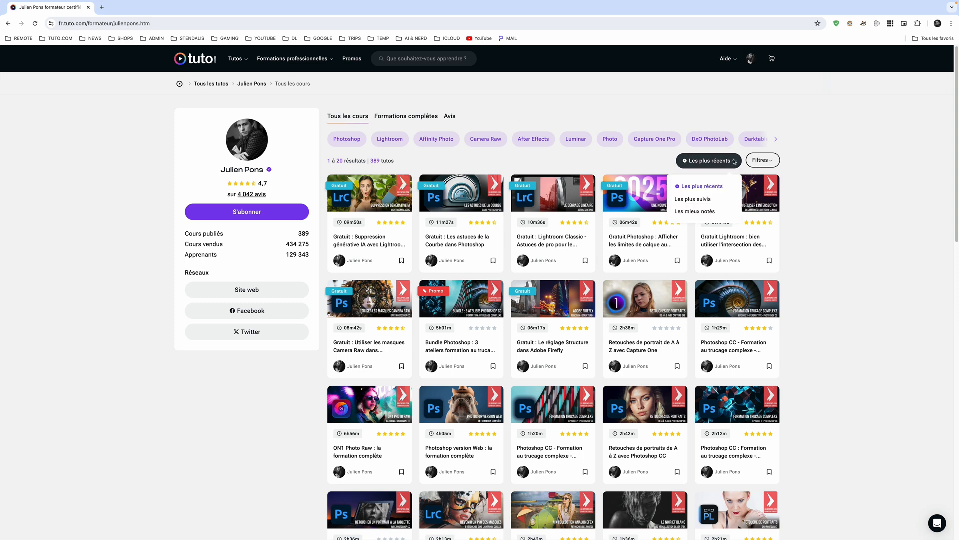
{"action": "left_click", "coordinate": [769, 161]}
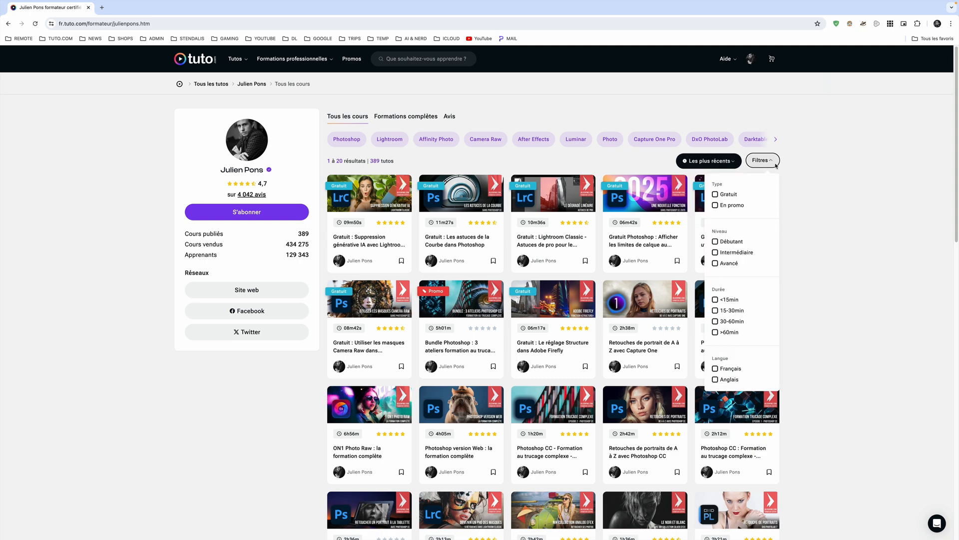
{"action": "left_click", "coordinate": [726, 195]}
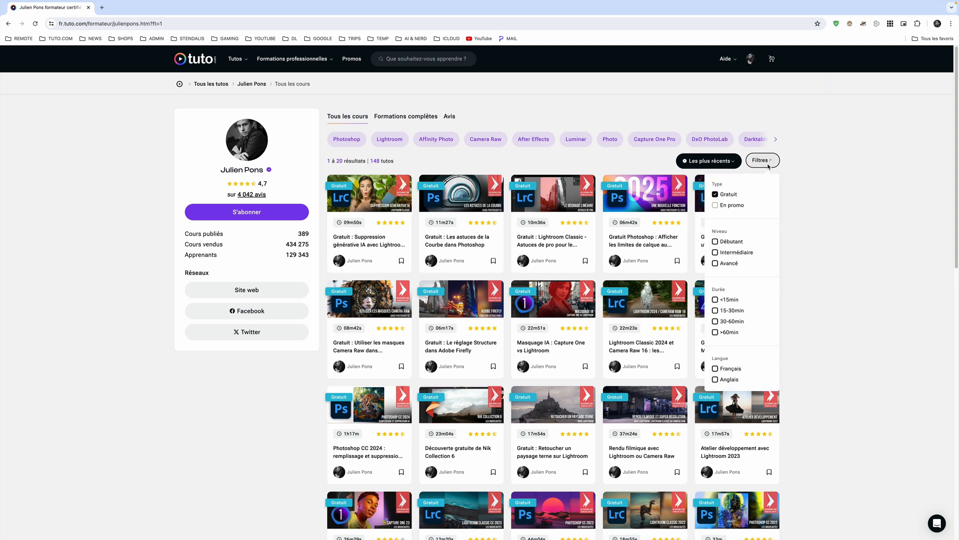
{"action": "left_click", "coordinate": [715, 300]}
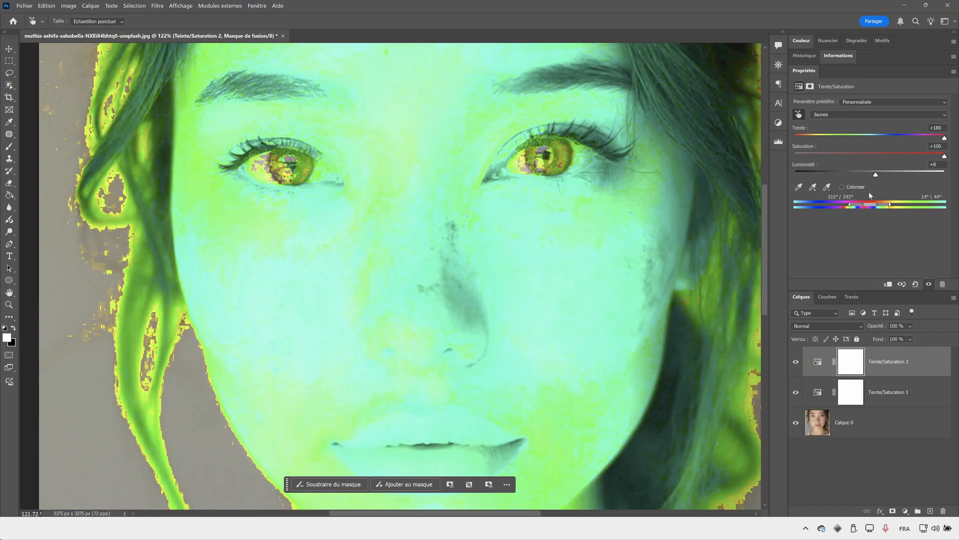
- Switch back to Photoshop, shift the targeted range to 292°/321°–351°\21°, reset hue and saturation, and raise the lightness
{"action": "left_click_drag", "start_coordinate": [868, 190], "coordinate": [858, 190]}
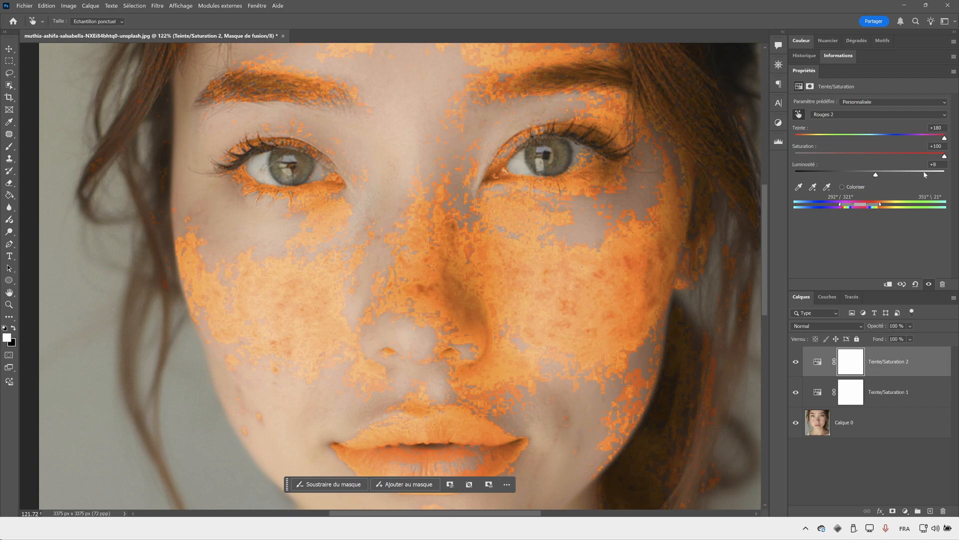
{"action": "double_click", "coordinate": [807, 149]}
{"action": "double_click", "coordinate": [802, 129]}
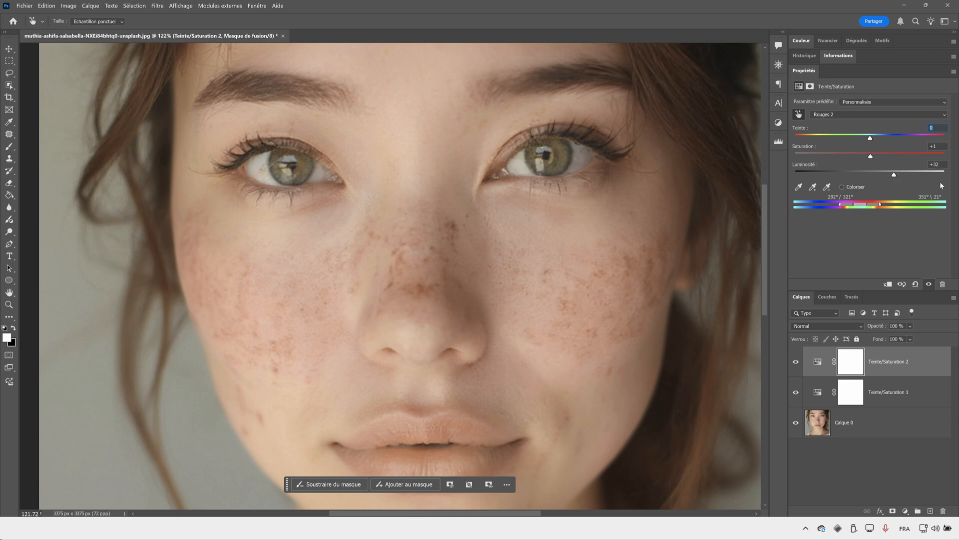
{"action": "left_click_drag", "start_coordinate": [896, 175], "coordinate": [909, 149]}
- Compare the portrait with and without the two Hue/Saturation layers, both close up and as a whole
{"action": "left_click", "coordinate": [867, 383]}
{"action": "key", "text": "z"}
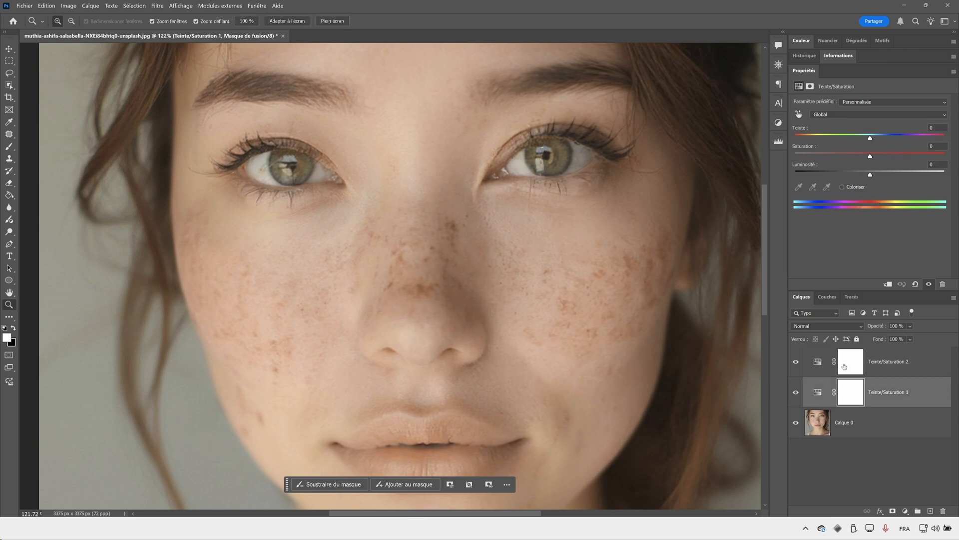
{"action": "left_click", "coordinate": [796, 361]}
{"action": "left_click", "coordinate": [794, 399]}
{"action": "left_click", "coordinate": [796, 362]}
{"action": "left_click_drag", "start_coordinate": [443, 273], "coordinate": [427, 289]}
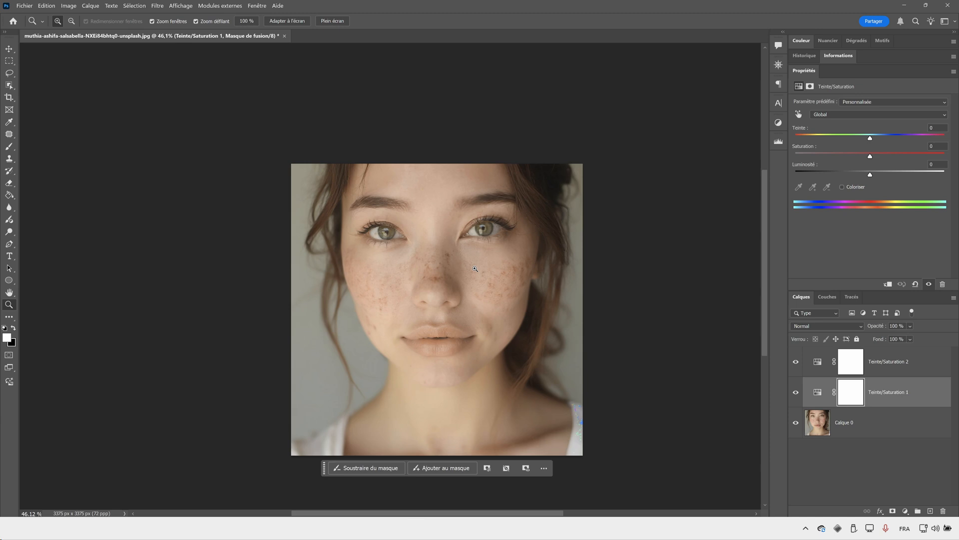
{"action": "left_click_drag", "start_coordinate": [480, 266], "coordinate": [505, 296]}
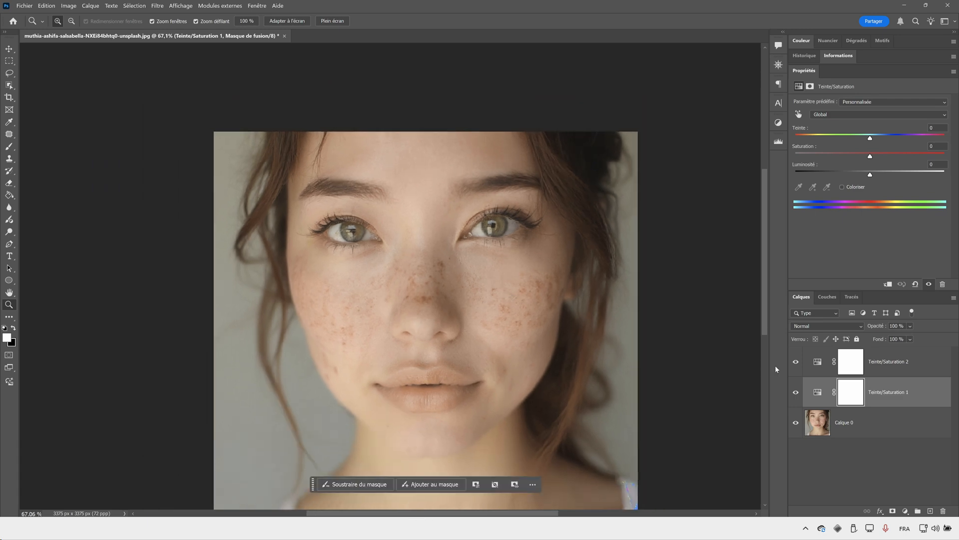
{"action": "left_click_drag", "start_coordinate": [794, 364], "coordinate": [795, 392]}
- Group the two Hue/Saturation layers and name the group Peau
{"action": "left_click", "coordinate": [887, 370], "text": "shift"}
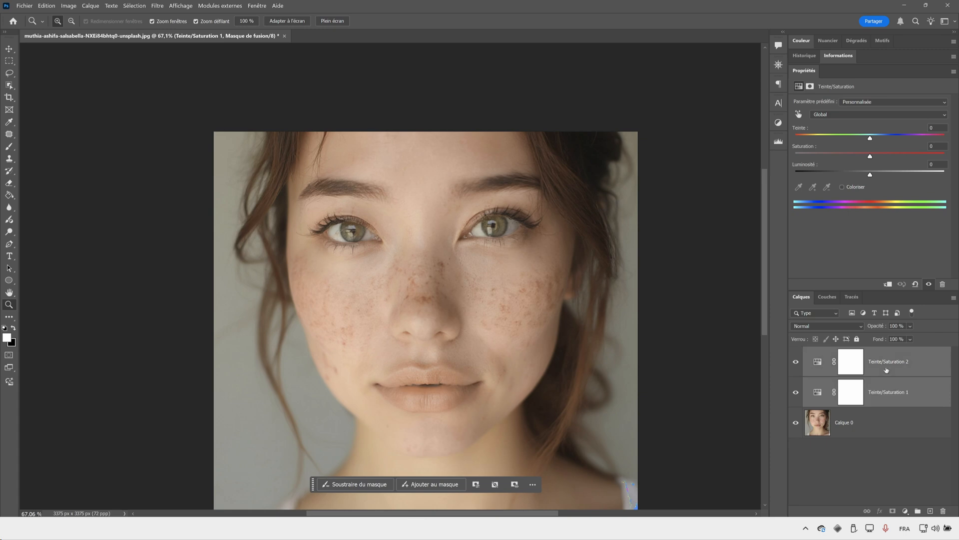
{"action": "key", "text": "ctrl+g"}
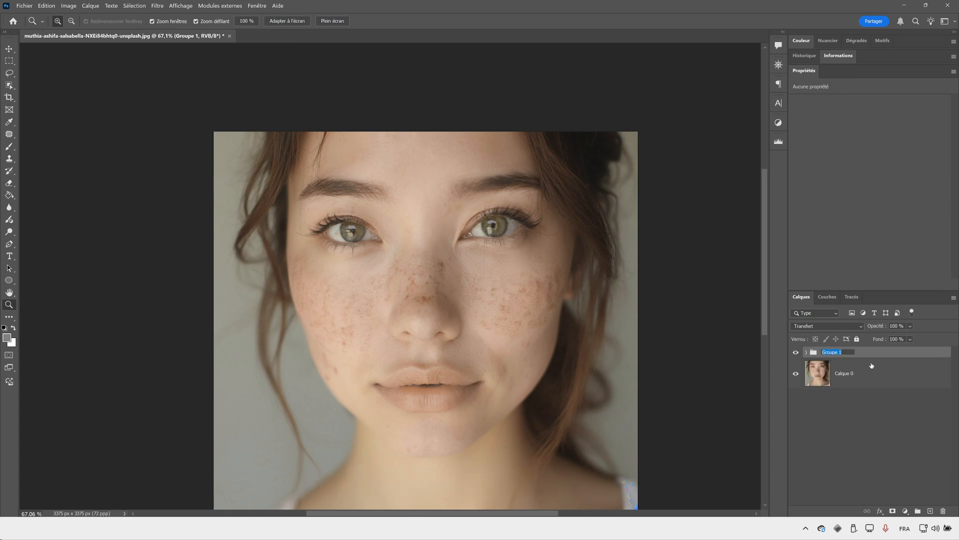
{"action": "type", "text": "Peau"}
{"action": "key", "text": "Return"}
- Add a black mask to the Peau group and paint it white over the nose and cheeks to limit the correction to the blemishes
{"action": "left_click", "coordinate": [893, 511]}
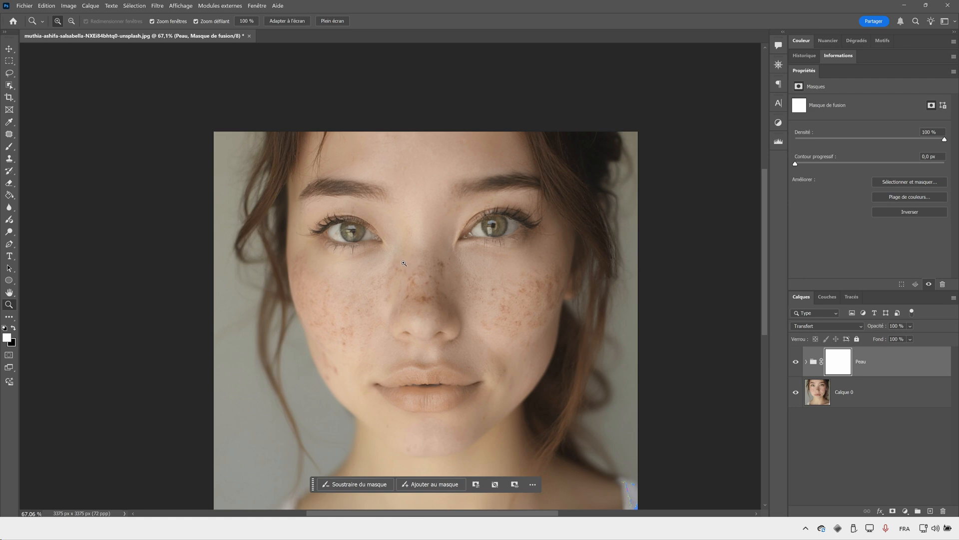
{"action": "key", "text": "ctrl+i"}
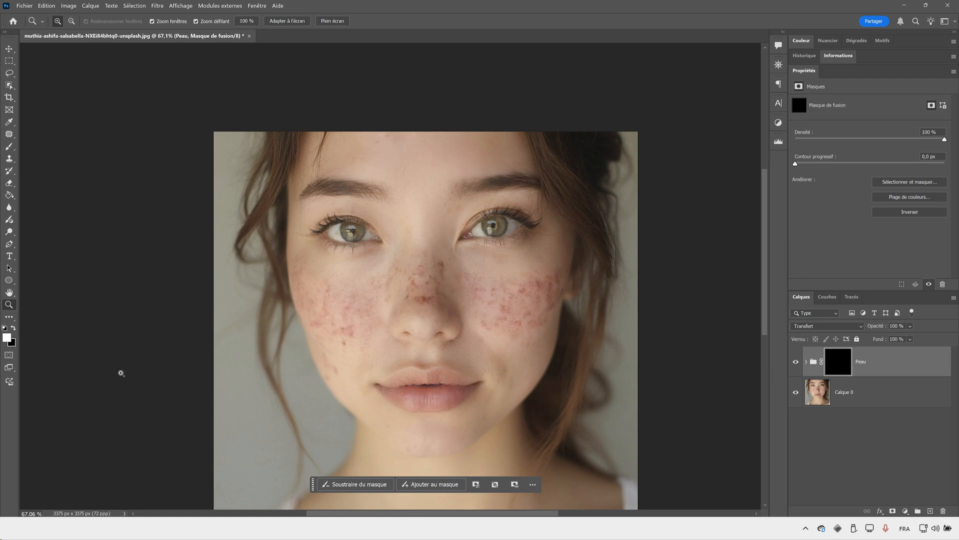
{"action": "left_click", "coordinate": [10, 147]}
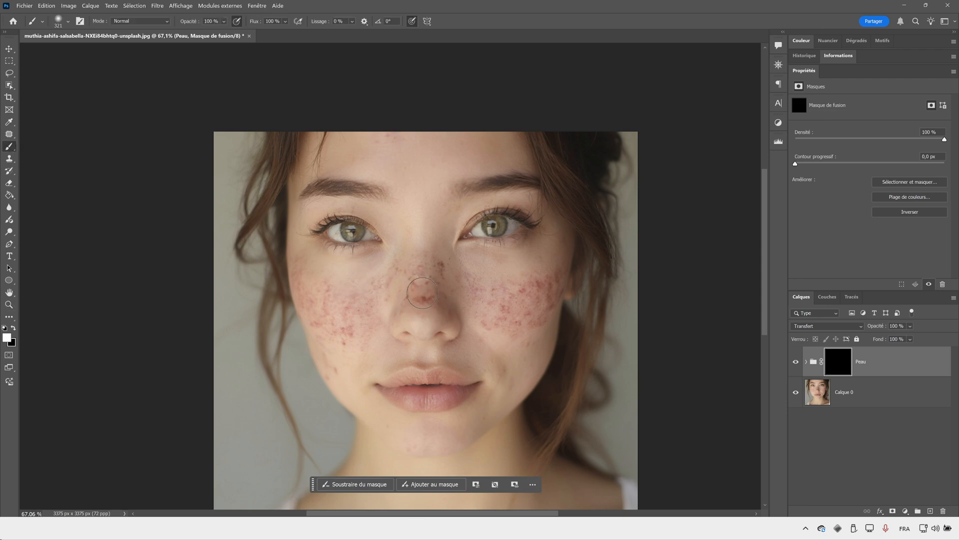
{"action": "left_click_drag", "start_coordinate": [408, 293], "coordinate": [438, 295]}
{"action": "mouse_move", "coordinate": [323, 304]}
{"action": "left_mouse_down"}
{"action": "mouse_move", "coordinate": [300, 276]}
{"action": "mouse_move", "coordinate": [322, 344]}
{"action": "mouse_move", "coordinate": [386, 278]}
{"action": "mouse_move", "coordinate": [342, 308]}
{"action": "mouse_move", "coordinate": [298, 269]}
{"action": "mouse_move", "coordinate": [332, 335]}
{"action": "mouse_move", "coordinate": [391, 296]}
{"action": "mouse_move", "coordinate": [427, 293]}
{"action": "mouse_move", "coordinate": [429, 275]}
{"action": "mouse_move", "coordinate": [523, 301]}
{"action": "mouse_move", "coordinate": [558, 283]}
{"action": "mouse_move", "coordinate": [541, 312]}
{"action": "mouse_move", "coordinate": [478, 317]}
{"action": "mouse_move", "coordinate": [480, 269]}
{"action": "mouse_move", "coordinate": [540, 276]}
{"action": "mouse_move", "coordinate": [534, 330]}
{"action": "mouse_move", "coordinate": [455, 302]}
{"action": "mouse_move", "coordinate": [392, 303]}
{"action": "mouse_move", "coordinate": [321, 360]}
{"action": "left_mouse_up"}
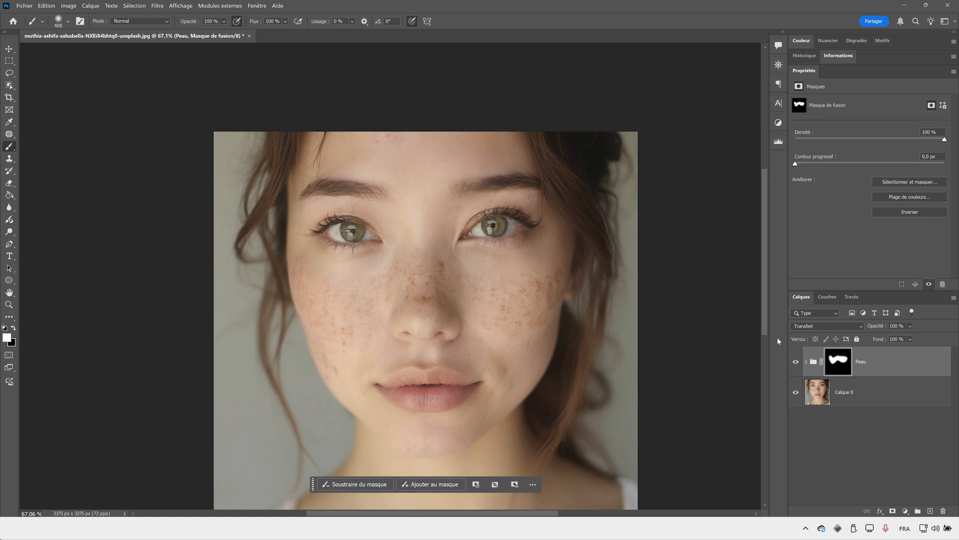
{"action": "key", "text": "z"}
{"action": "left_click", "coordinate": [434, 294]}
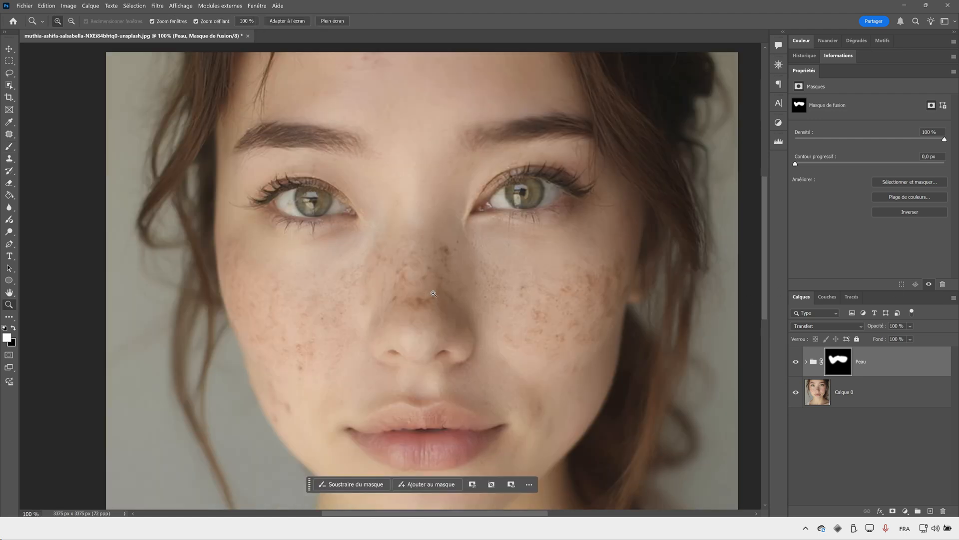
{"action": "left_click", "coordinate": [433, 293]}
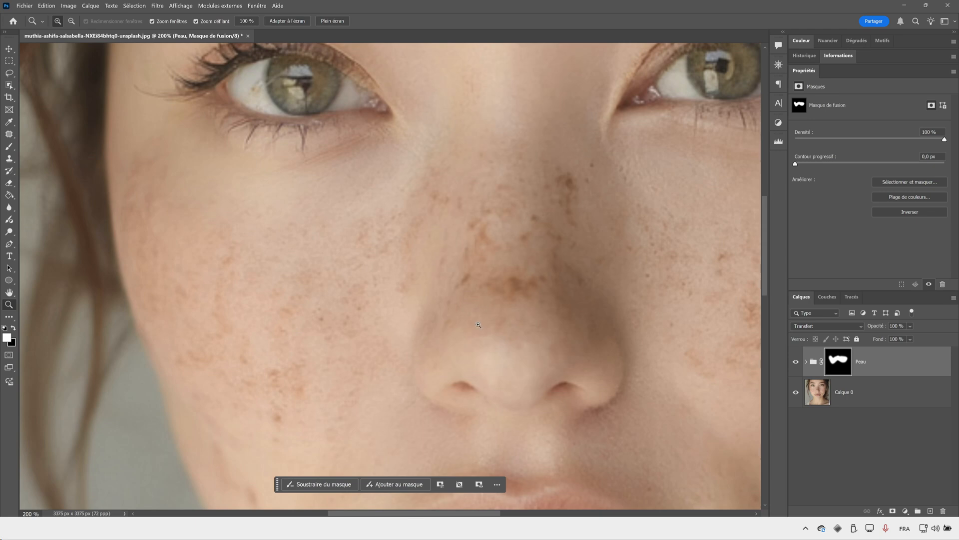
{"action": "left_click", "coordinate": [478, 325], "text": "alt"}
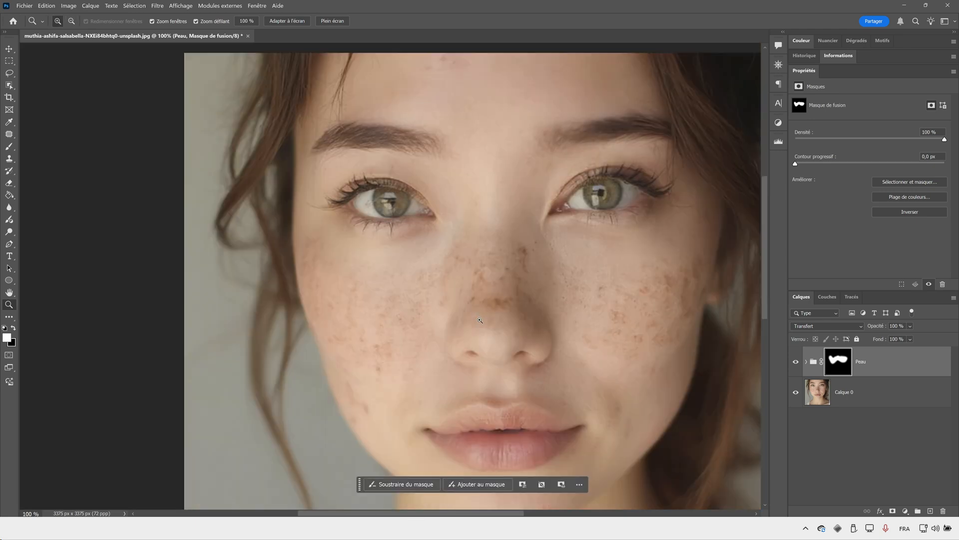
- Create an empty layer above the Peau group and prepare the Spot Healing Brush at 65 px for retouching around the nose
{"action": "left_click", "coordinate": [930, 511]}
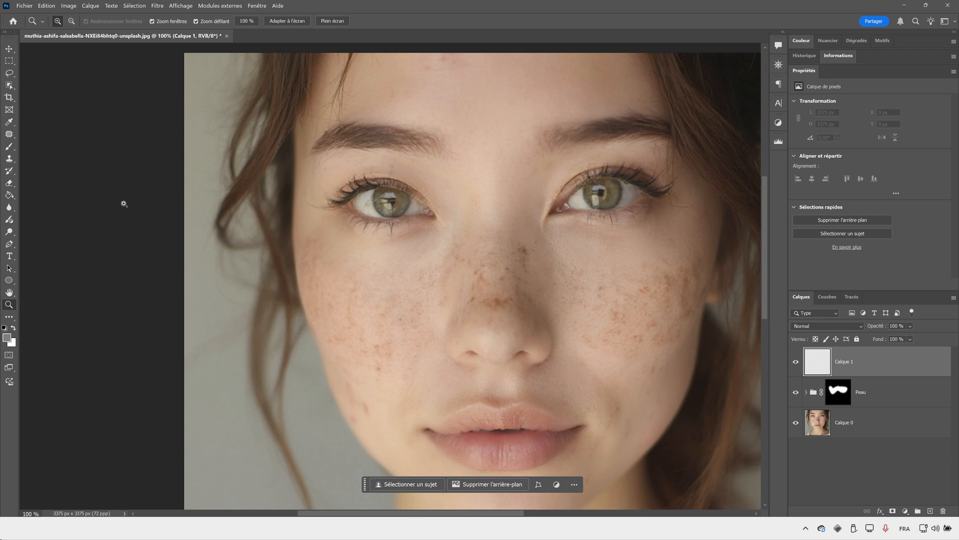
{"action": "left_click", "coordinate": [9, 134]}
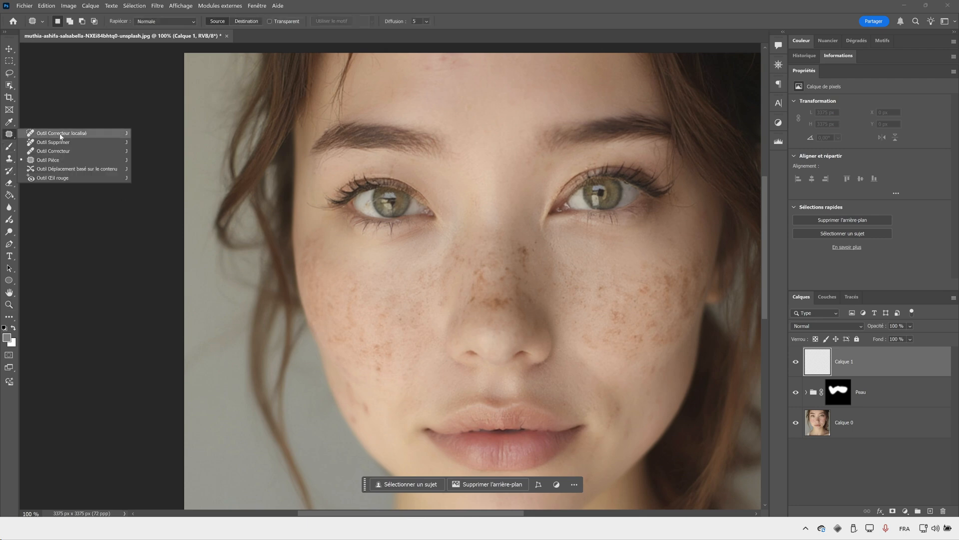
{"action": "left_click", "coordinate": [69, 134]}
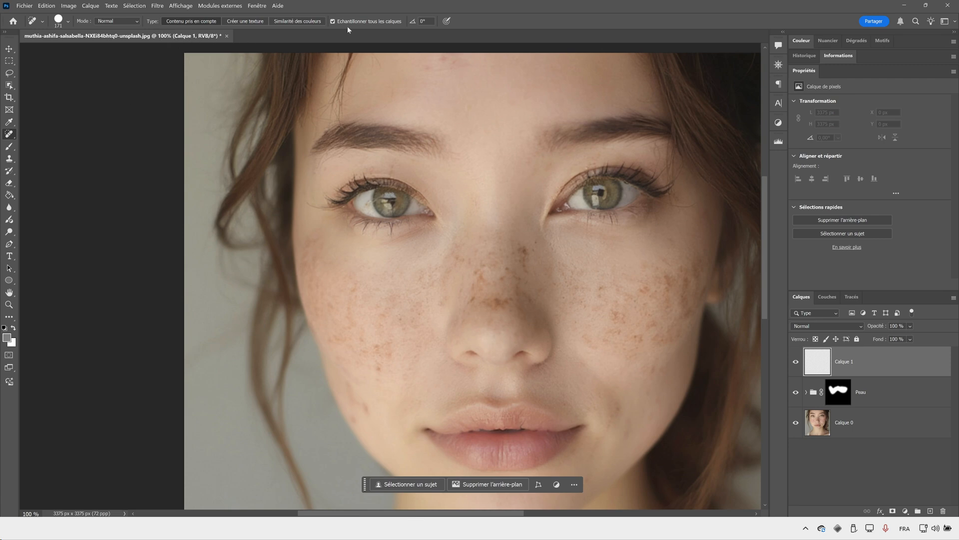
{"action": "key", "text": "z"}
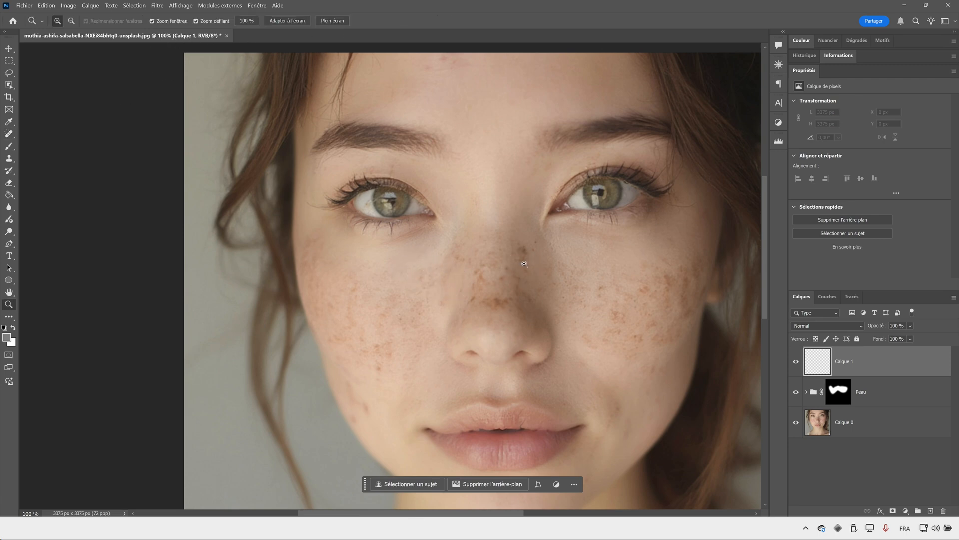
{"action": "left_click_drag", "start_coordinate": [447, 261], "coordinate": [505, 263]}
{"action": "key", "text": "v"}
{"action": "key", "text": "alt"}
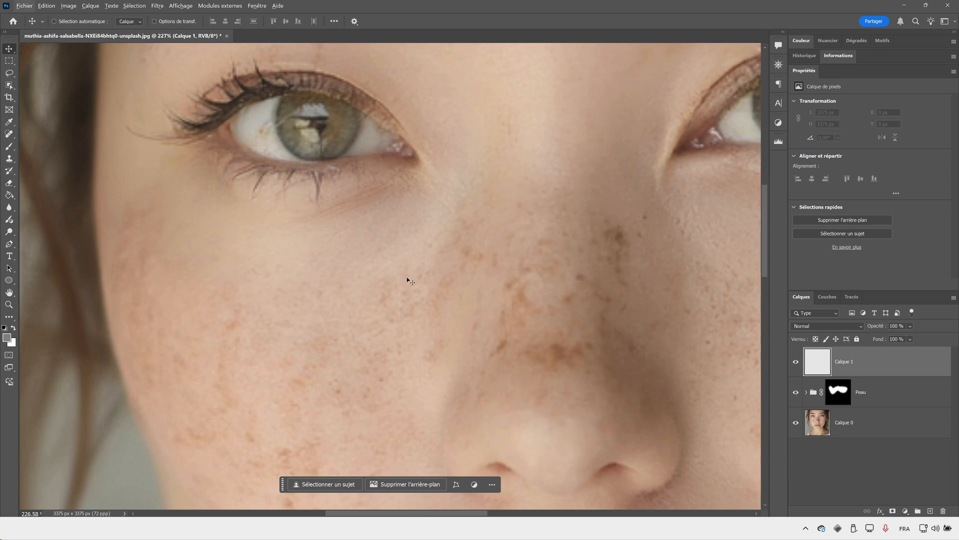
{"action": "left_click", "coordinate": [9, 135]}
{"action": "left_click_drag", "start_coordinate": [399, 265], "coordinate": [339, 273]}
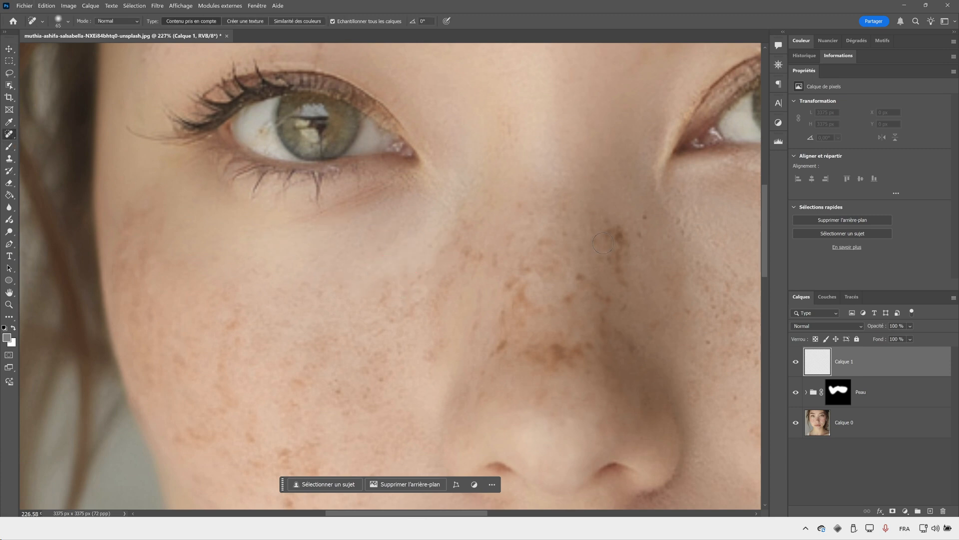
- Try removing the dark spots along the shaded side of the nose bridge with the Spot Healing Brush
{"action": "left_click_drag", "start_coordinate": [610, 233], "coordinate": [631, 284]}
{"action": "left_click_drag", "start_coordinate": [610, 232], "coordinate": [614, 224]}
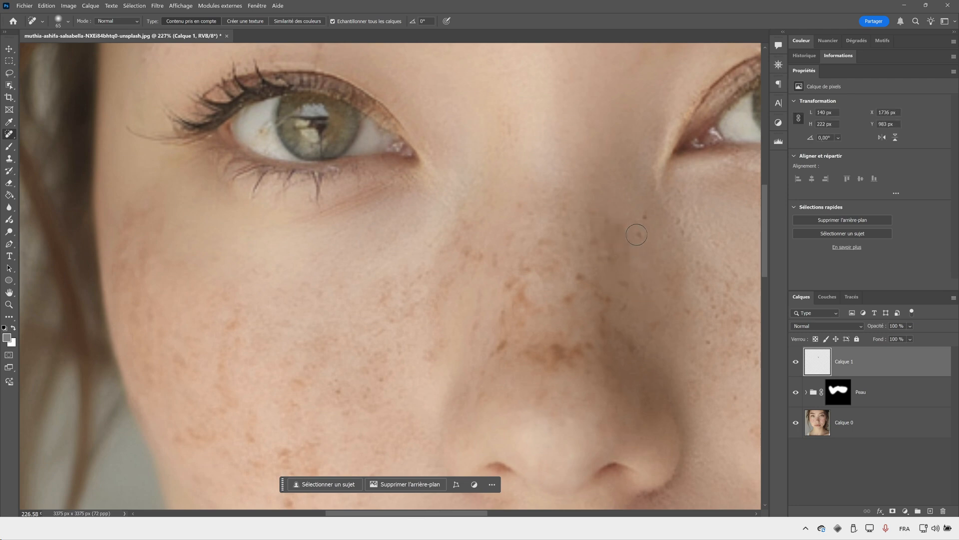
{"action": "left_click", "coordinate": [627, 224]}
{"action": "left_click", "coordinate": [639, 217]}
{"action": "left_click_drag", "start_coordinate": [609, 258], "coordinate": [622, 270]}
{"action": "left_click", "coordinate": [622, 281]}
{"action": "left_click", "coordinate": [594, 239]}
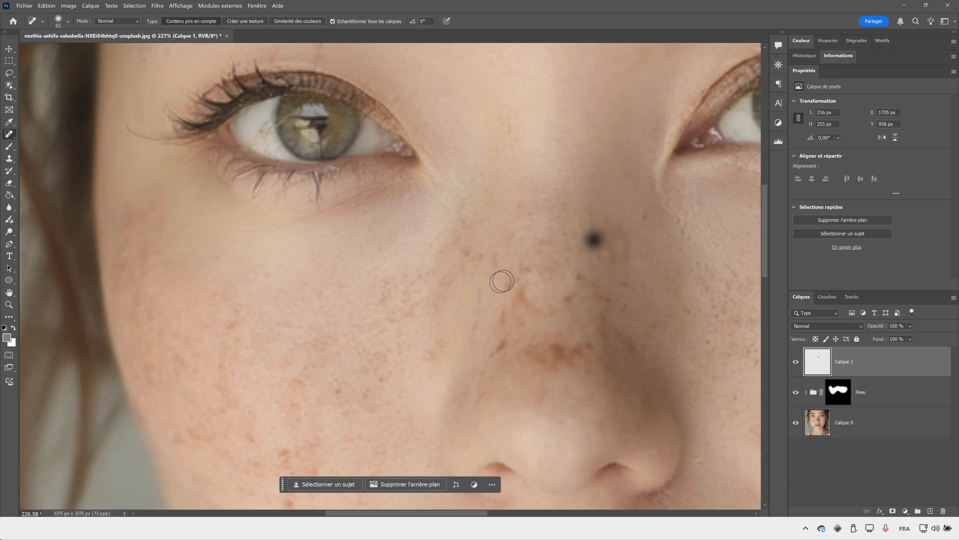
- Try healing the freckles beside the nose and on the adjacent cheek, and view the retouching layer without the layers beneath
{"action": "left_click", "coordinate": [469, 249]}
{"action": "left_click_drag", "start_coordinate": [479, 255], "coordinate": [494, 259]}
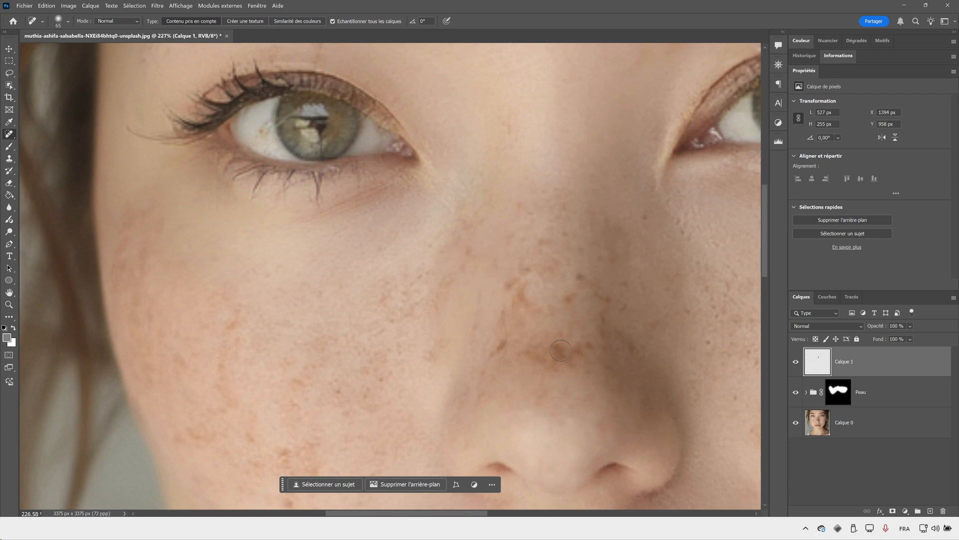
{"action": "left_click_drag", "start_coordinate": [383, 280], "coordinate": [383, 308]}
{"action": "left_click", "coordinate": [456, 232]}
{"action": "left_click", "coordinate": [465, 252]}
{"action": "left_click", "coordinate": [440, 252]}
{"action": "left_click", "coordinate": [450, 284]}
{"action": "left_click_drag", "start_coordinate": [796, 392], "coordinate": [796, 422]}
- Replace the retouching layer with a new empty one above the Peau group and stamp all visible layers into it
{"action": "left_click_drag", "start_coordinate": [869, 371], "coordinate": [943, 511]}
{"action": "left_click", "coordinate": [930, 511]}
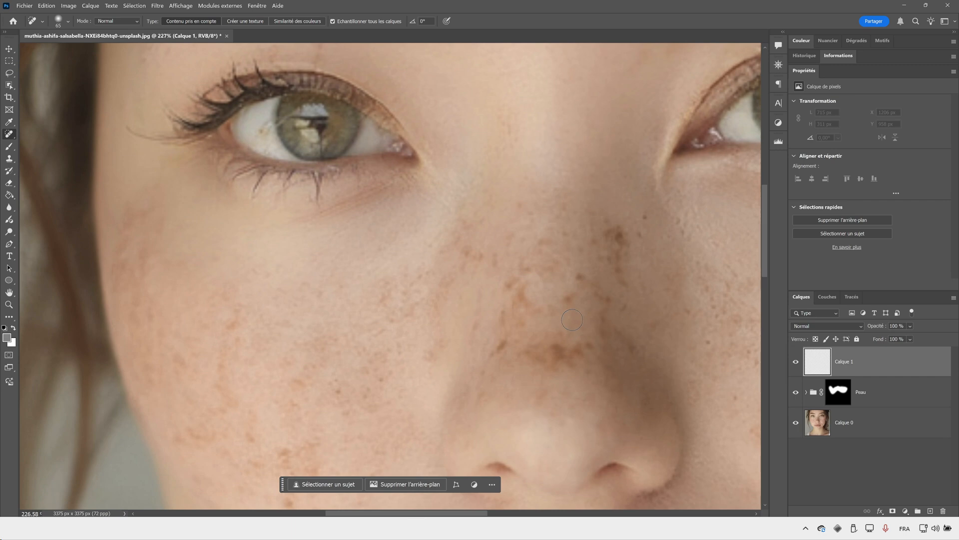
{"action": "key", "text": "ctrl+shift+alt+e"}
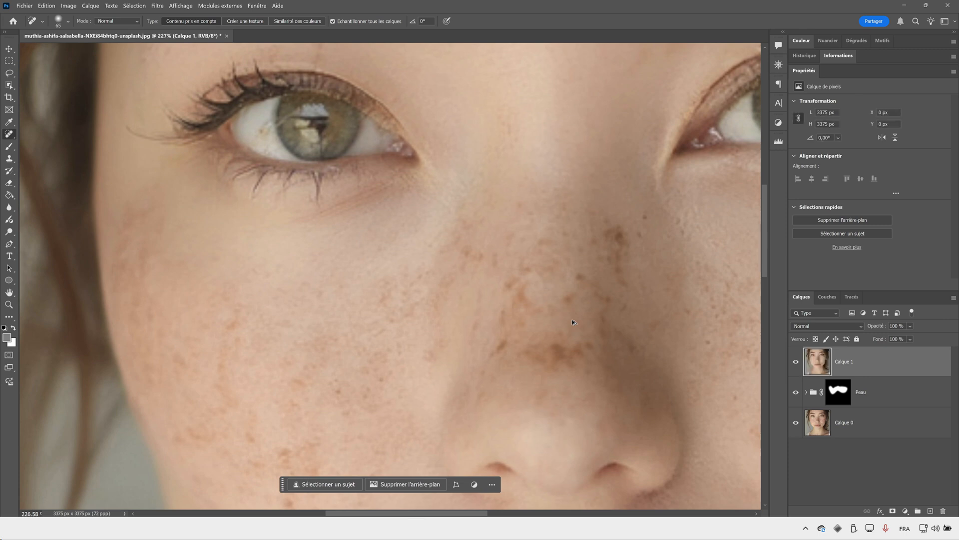
- Patch the dark freckle cluster on the shaded side of the nose bridge using the Patch tool in Source mode
{"action": "key", "text": "z"}
{"action": "mouse_move", "coordinate": [565, 300]}
{"action": "left_mouse_down"}
{"action": "mouse_move", "coordinate": [546, 306]}
{"action": "mouse_move", "coordinate": [567, 308]}
{"action": "left_mouse_up"}
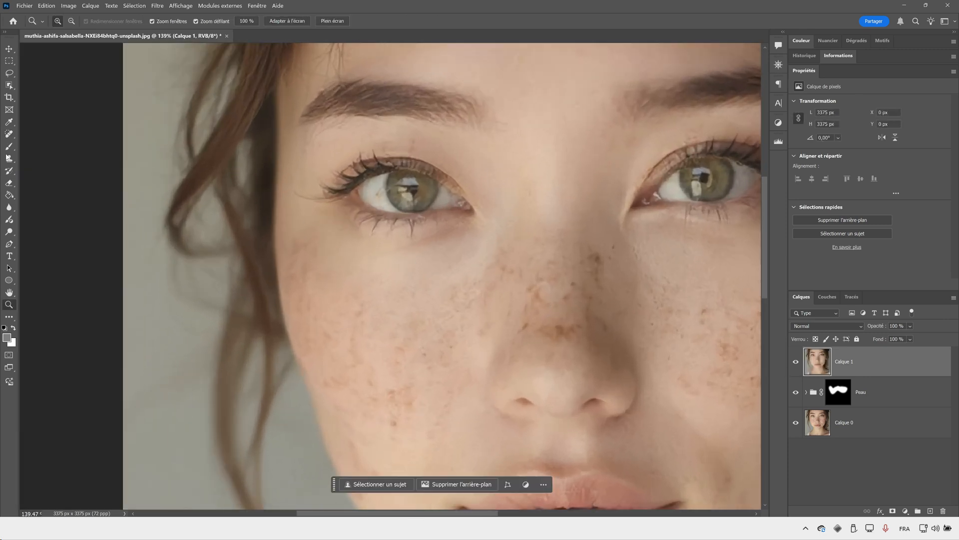
{"action": "left_click", "coordinate": [9, 134]}
{"action": "right_click", "coordinate": [13, 135]}
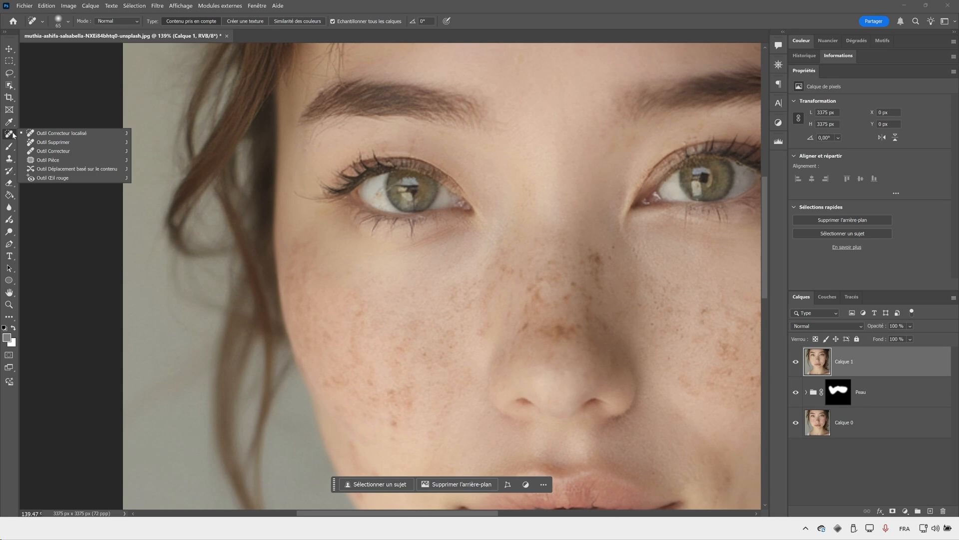
{"action": "left_click", "coordinate": [68, 161]}
{"action": "mouse_move", "coordinate": [598, 245]}
{"action": "left_mouse_down"}
{"action": "mouse_move", "coordinate": [580, 251]}
{"action": "mouse_move", "coordinate": [591, 282]}
{"action": "mouse_move", "coordinate": [602, 291]}
{"action": "mouse_move", "coordinate": [609, 282]}
{"action": "mouse_move", "coordinate": [599, 247]}
{"action": "mouse_move", "coordinate": [636, 271]}
{"action": "left_mouse_up"}
{"action": "key", "text": "ctrl+d"}
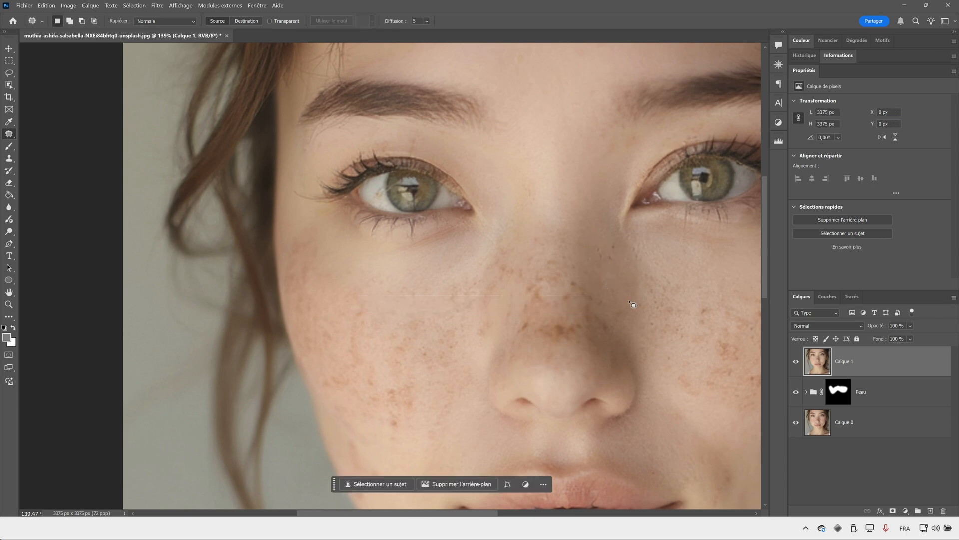
{"action": "left_click_drag", "start_coordinate": [602, 244], "coordinate": [599, 244]}
{"action": "mouse_move", "coordinate": [599, 253]}
{"action": "left_mouse_down"}
{"action": "mouse_move", "coordinate": [602, 215]}
{"action": "mouse_move", "coordinate": [628, 273]}
{"action": "left_mouse_up"}
{"action": "key", "text": "ctrl+d"}
- Patch the band of freckles just above the nose tip with the clean skin beneath it
{"action": "key", "text": "ctrl+d"}
{"action": "mouse_move", "coordinate": [601, 312]}
{"action": "left_mouse_down"}
{"action": "mouse_move", "coordinate": [610, 340]}
{"action": "mouse_move", "coordinate": [606, 317]}
{"action": "mouse_move", "coordinate": [619, 328]}
{"action": "mouse_move", "coordinate": [550, 323]}
{"action": "mouse_move", "coordinate": [552, 344]}
{"action": "mouse_move", "coordinate": [582, 337]}
{"action": "mouse_move", "coordinate": [568, 334]}
{"action": "mouse_move", "coordinate": [557, 355]}
{"action": "left_mouse_up"}
{"action": "key", "text": "ctrl+d"}
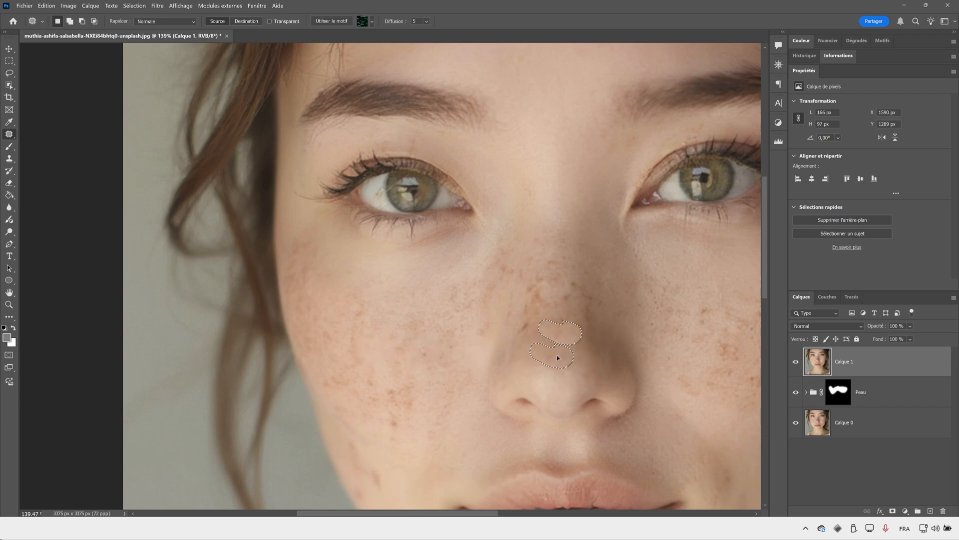
{"action": "key", "text": "ctrl+d"}
- Patch the remaining reddish spots on the middle and lit side of the nose bridge
{"action": "mouse_move", "coordinate": [566, 291]}
{"action": "left_mouse_down"}
{"action": "mouse_move", "coordinate": [564, 306]}
{"action": "mouse_move", "coordinate": [568, 293]}
{"action": "left_mouse_up"}
{"action": "mouse_move", "coordinate": [567, 299]}
{"action": "left_mouse_down"}
{"action": "mouse_move", "coordinate": [581, 260]}
{"action": "mouse_move", "coordinate": [539, 271]}
{"action": "mouse_move", "coordinate": [534, 304]}
{"action": "mouse_move", "coordinate": [552, 277]}
{"action": "mouse_move", "coordinate": [542, 270]}
{"action": "left_mouse_up"}
{"action": "mouse_move", "coordinate": [539, 287]}
{"action": "left_mouse_down"}
{"action": "mouse_move", "coordinate": [527, 215]}
{"action": "mouse_move", "coordinate": [493, 267]}
{"action": "mouse_move", "coordinate": [503, 283]}
{"action": "mouse_move", "coordinate": [530, 285]}
{"action": "mouse_move", "coordinate": [501, 255]}
{"action": "mouse_move", "coordinate": [518, 235]}
{"action": "left_mouse_up"}
{"action": "key", "text": "ctrl+d"}
{"action": "key", "text": "ctrl+d"}
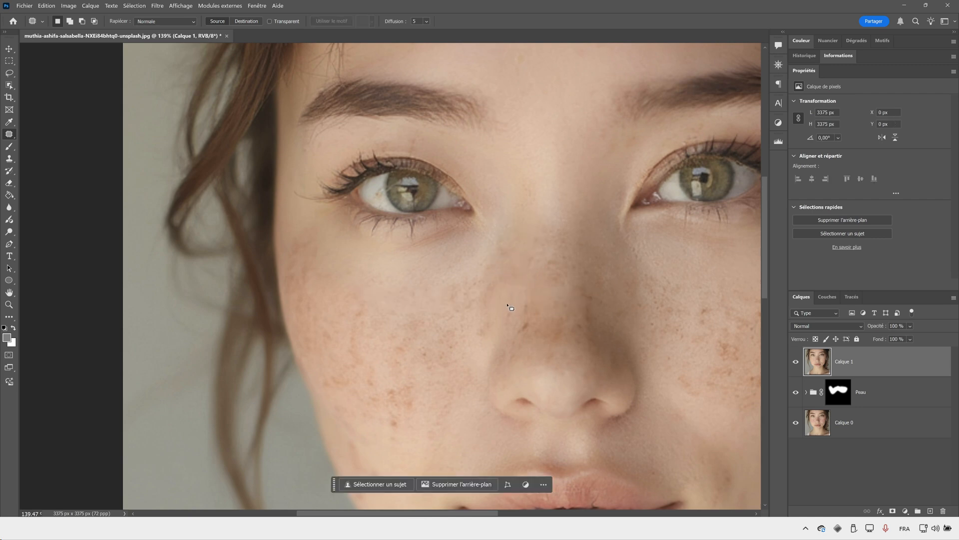
{"action": "mouse_move", "coordinate": [528, 298]}
{"action": "left_mouse_down"}
{"action": "mouse_move", "coordinate": [525, 336]}
{"action": "mouse_move", "coordinate": [529, 297]}
{"action": "left_mouse_up"}
{"action": "mouse_move", "coordinate": [528, 316]}
{"action": "left_mouse_down"}
{"action": "mouse_move", "coordinate": [580, 312]}
{"action": "mouse_move", "coordinate": [587, 324]}
{"action": "mouse_move", "coordinate": [598, 298]}
{"action": "mouse_move", "coordinate": [586, 290]}
{"action": "mouse_move", "coordinate": [605, 321]}
{"action": "left_mouse_up"}
{"action": "key", "text": "ctrl+d"}
{"action": "key", "text": "ctrl+d"}
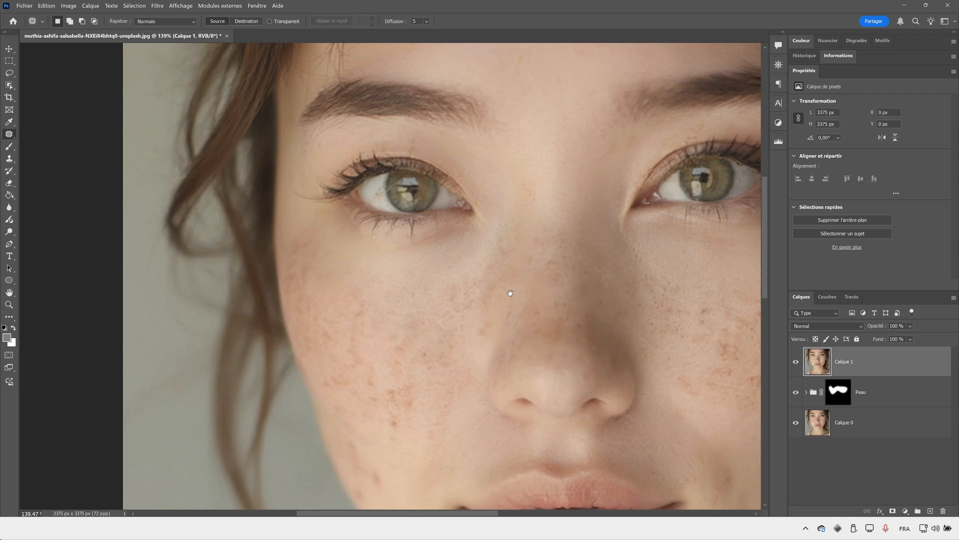
- Patch the freckles on the inner part of the portrait's right-hand cheek, near the nose, with the Patch tool
{"action": "scroll", "coordinate": [507, 293], "scroll_direction": "right", "scroll_amount": 6}
{"action": "key", "text": "j"}
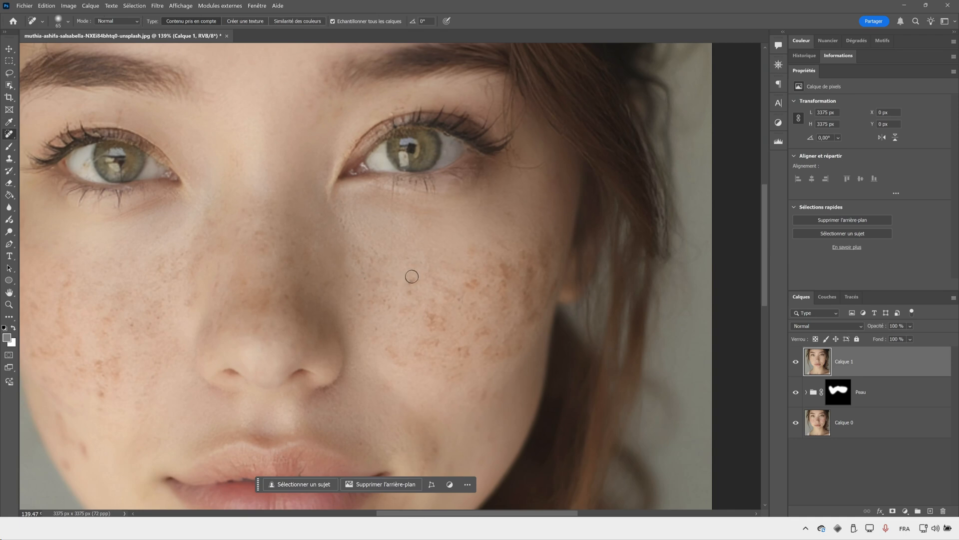
{"action": "right_click", "coordinate": [10, 134]}
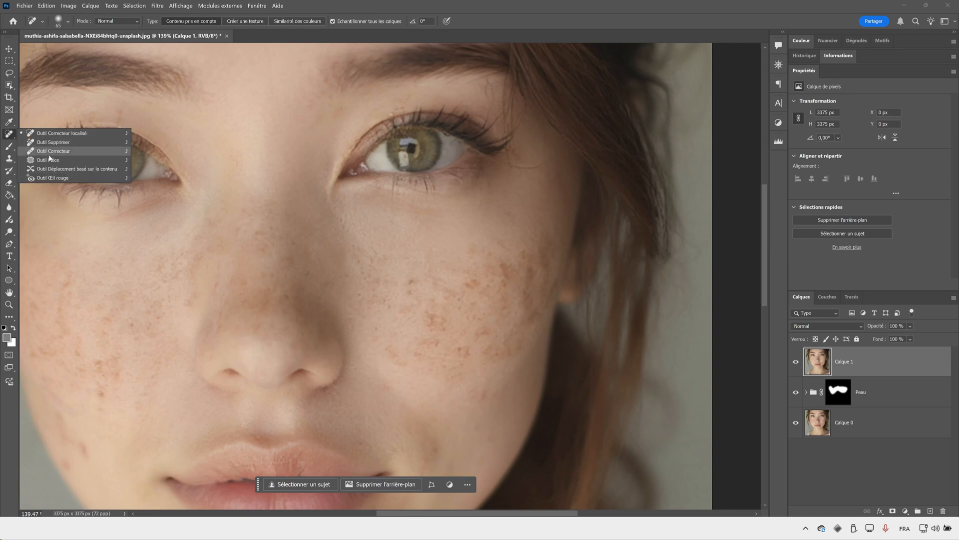
{"action": "left_click", "coordinate": [51, 162]}
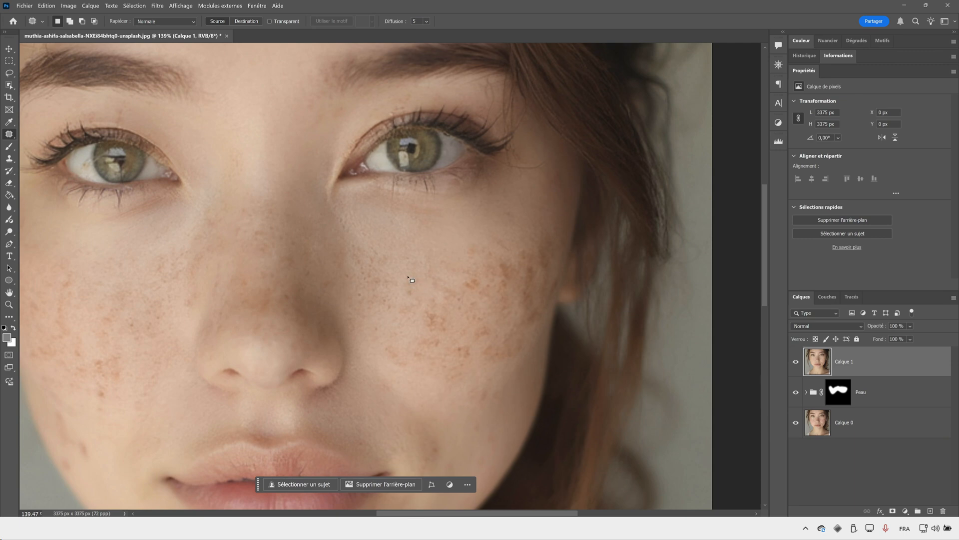
{"action": "mouse_move", "coordinate": [412, 273]}
{"action": "left_mouse_down"}
{"action": "mouse_move", "coordinate": [415, 299]}
{"action": "mouse_move", "coordinate": [412, 272]}
{"action": "left_mouse_up"}
{"action": "left_click_drag", "start_coordinate": [411, 284], "coordinate": [440, 261]}
{"action": "key", "text": "ctrl+d"}
{"action": "mouse_move", "coordinate": [379, 273]}
{"action": "left_mouse_down"}
{"action": "mouse_move", "coordinate": [371, 275]}
{"action": "mouse_move", "coordinate": [387, 273]}
{"action": "left_mouse_up"}
{"action": "key", "text": "ctrl+d"}
- Patch the freckle clusters on the upper part of the right-hand cheek with clearer skin from above them
{"action": "mouse_move", "coordinate": [471, 275]}
{"action": "left_mouse_down"}
{"action": "mouse_move", "coordinate": [461, 281]}
{"action": "mouse_move", "coordinate": [471, 273]}
{"action": "left_mouse_up"}
{"action": "mouse_move", "coordinate": [472, 283]}
{"action": "left_mouse_down"}
{"action": "mouse_move", "coordinate": [501, 275]}
{"action": "mouse_move", "coordinate": [502, 290]}
{"action": "mouse_move", "coordinate": [503, 260]}
{"action": "left_mouse_up"}
{"action": "mouse_move", "coordinate": [507, 274]}
{"action": "left_mouse_down"}
{"action": "mouse_move", "coordinate": [507, 222]}
{"action": "mouse_move", "coordinate": [520, 264]}
{"action": "mouse_move", "coordinate": [525, 245]}
{"action": "left_mouse_up"}
{"action": "key", "text": "ctrl+d"}
{"action": "left_click_drag", "start_coordinate": [522, 253], "coordinate": [492, 240]}
{"action": "left_click_drag", "start_coordinate": [473, 239], "coordinate": [489, 242]}
{"action": "mouse_move", "coordinate": [550, 247]}
{"action": "left_mouse_down"}
{"action": "mouse_move", "coordinate": [552, 272]}
{"action": "mouse_move", "coordinate": [514, 231]}
{"action": "left_mouse_up"}
{"action": "key", "text": "ctrl+d"}
- Patch the spots along the outer edge of the right-hand cheek, down to its lower corner
{"action": "mouse_move", "coordinate": [531, 265]}
{"action": "left_mouse_down"}
{"action": "mouse_move", "coordinate": [533, 295]}
{"action": "mouse_move", "coordinate": [539, 265]}
{"action": "mouse_move", "coordinate": [526, 264]}
{"action": "mouse_move", "coordinate": [522, 339]}
{"action": "mouse_move", "coordinate": [507, 259]}
{"action": "mouse_move", "coordinate": [516, 228]}
{"action": "left_mouse_up"}
{"action": "key", "text": "ctrl+d"}
{"action": "mouse_move", "coordinate": [539, 261]}
{"action": "left_mouse_down"}
{"action": "mouse_move", "coordinate": [541, 305]}
{"action": "mouse_move", "coordinate": [555, 296]}
{"action": "mouse_move", "coordinate": [555, 275]}
{"action": "mouse_move", "coordinate": [551, 260]}
{"action": "mouse_move", "coordinate": [539, 261]}
{"action": "mouse_move", "coordinate": [538, 302]}
{"action": "mouse_move", "coordinate": [559, 287]}
{"action": "mouse_move", "coordinate": [540, 225]}
{"action": "left_mouse_up"}
{"action": "key", "text": "ctrl+d"}
{"action": "mouse_move", "coordinate": [559, 279]}
{"action": "left_mouse_down"}
{"action": "mouse_move", "coordinate": [555, 309]}
{"action": "mouse_move", "coordinate": [516, 310]}
{"action": "mouse_move", "coordinate": [541, 332]}
{"action": "mouse_move", "coordinate": [540, 294]}
{"action": "left_mouse_up"}
{"action": "mouse_move", "coordinate": [531, 352]}
{"action": "left_mouse_down"}
{"action": "mouse_move", "coordinate": [532, 366]}
{"action": "mouse_move", "coordinate": [517, 358]}
{"action": "left_mouse_up"}
{"action": "key", "text": "ctrl+d"}
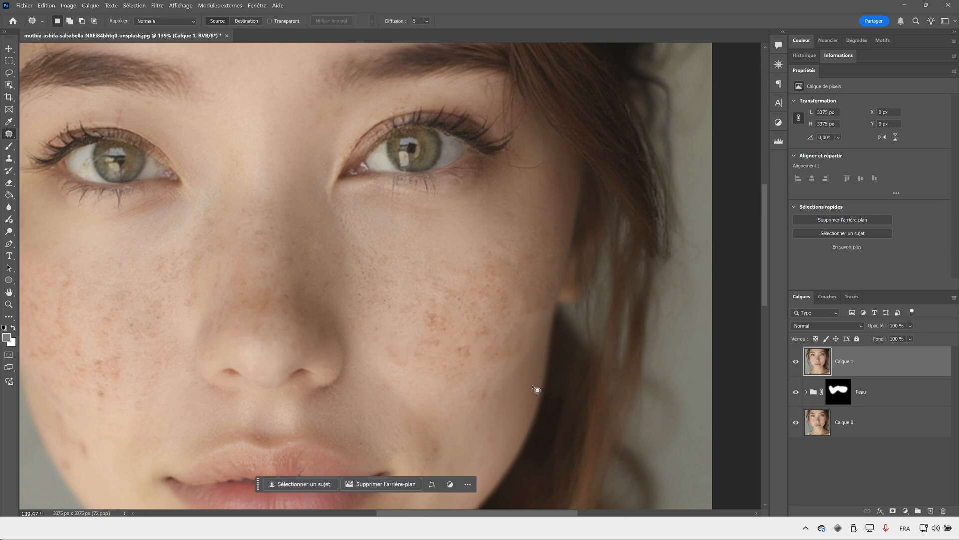
- Patch the reddish cluster in the middle of the right-hand cheek and the spots beside the nose
{"action": "mouse_move", "coordinate": [442, 313]}
{"action": "left_mouse_down"}
{"action": "mouse_move", "coordinate": [434, 333]}
{"action": "mouse_move", "coordinate": [442, 312]}
{"action": "left_mouse_up"}
{"action": "left_click_drag", "start_coordinate": [437, 322], "coordinate": [407, 325]}
{"action": "key", "text": "ctrl+d"}
{"action": "mouse_move", "coordinate": [386, 293]}
{"action": "left_mouse_down"}
{"action": "mouse_move", "coordinate": [383, 310]}
{"action": "mouse_move", "coordinate": [388, 294]}
{"action": "mouse_move", "coordinate": [355, 276]}
{"action": "left_mouse_up"}
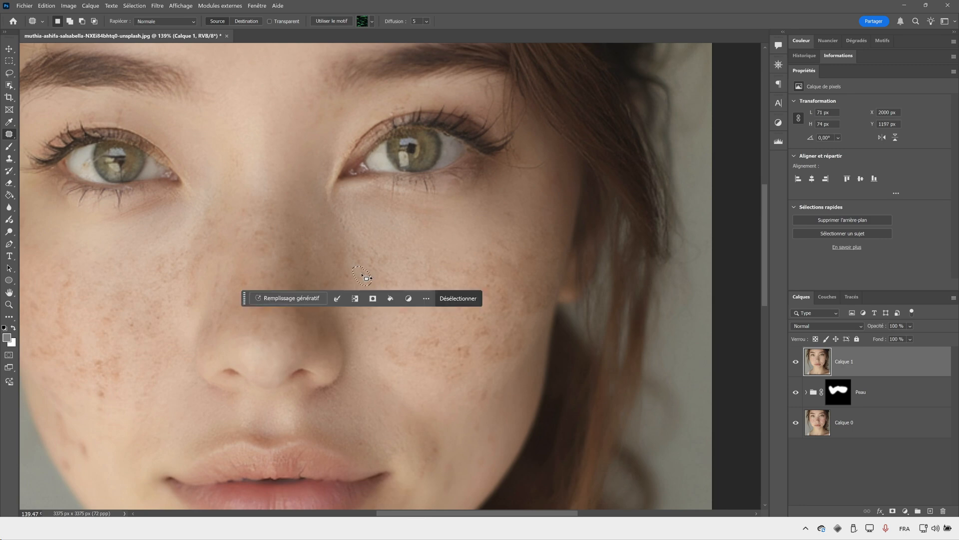
{"action": "key", "text": "ctrl+d"}
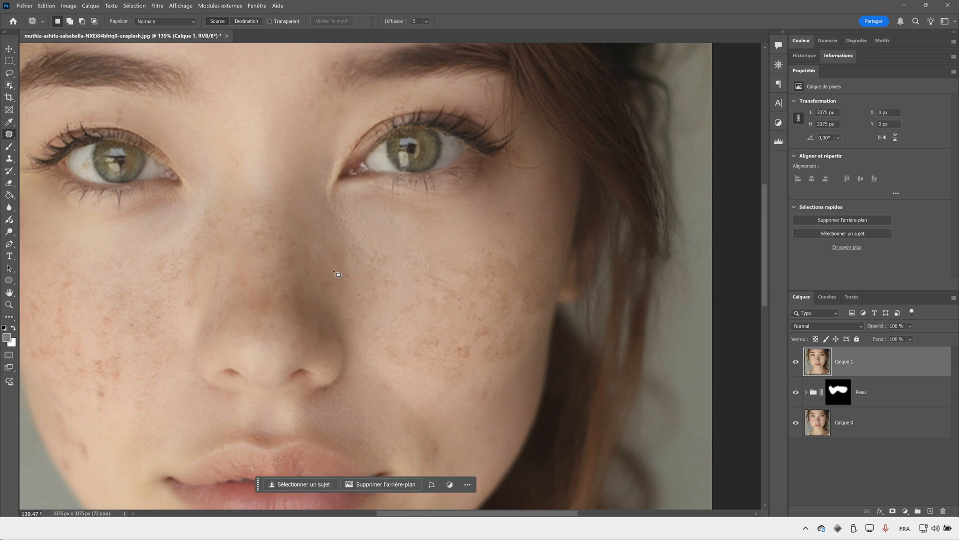
- Make a second patching pass over the freckles left on the central and upper right-hand cheek
{"action": "mouse_move", "coordinate": [489, 328]}
{"action": "left_mouse_down"}
{"action": "mouse_move", "coordinate": [471, 332]}
{"action": "mouse_move", "coordinate": [486, 338]}
{"action": "mouse_move", "coordinate": [469, 324]}
{"action": "mouse_move", "coordinate": [477, 299]}
{"action": "mouse_move", "coordinate": [439, 269]}
{"action": "left_mouse_up"}
{"action": "left_click_drag", "start_coordinate": [450, 295], "coordinate": [445, 296]}
{"action": "mouse_move", "coordinate": [451, 287]}
{"action": "left_mouse_down"}
{"action": "mouse_move", "coordinate": [450, 304]}
{"action": "mouse_move", "coordinate": [451, 264]}
{"action": "mouse_move", "coordinate": [480, 303]}
{"action": "mouse_move", "coordinate": [500, 266]}
{"action": "mouse_move", "coordinate": [491, 262]}
{"action": "left_mouse_up"}
{"action": "left_click", "coordinate": [491, 279]}
{"action": "left_click", "coordinate": [507, 275]}
{"action": "left_click_drag", "start_coordinate": [494, 274], "coordinate": [492, 246]}
{"action": "left_click", "coordinate": [525, 257]}
- Patch the remaining freckles on the lower and inner parts of the right-hand cheek with neighbouring clear skin
{"action": "mouse_move", "coordinate": [497, 285]}
{"action": "left_mouse_down"}
{"action": "mouse_move", "coordinate": [515, 313]}
{"action": "mouse_move", "coordinate": [501, 311]}
{"action": "mouse_move", "coordinate": [494, 337]}
{"action": "mouse_move", "coordinate": [437, 332]}
{"action": "left_mouse_up"}
{"action": "left_click", "coordinate": [457, 348]}
{"action": "mouse_move", "coordinate": [436, 342]}
{"action": "left_mouse_down"}
{"action": "mouse_move", "coordinate": [406, 324]}
{"action": "mouse_move", "coordinate": [424, 311]}
{"action": "left_mouse_up"}
{"action": "left_click", "coordinate": [424, 311]}
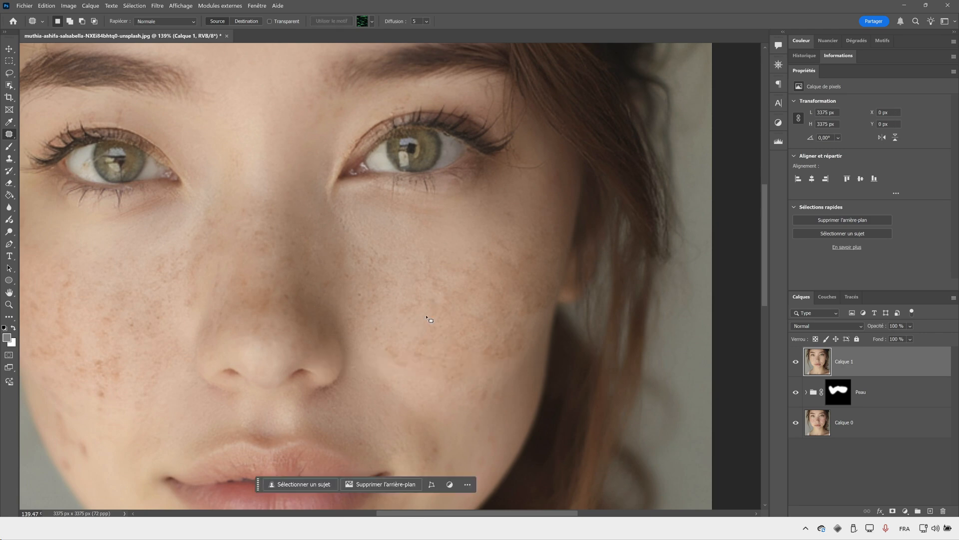
{"action": "mouse_move", "coordinate": [387, 339]}
{"action": "left_mouse_down"}
{"action": "mouse_move", "coordinate": [429, 360]}
{"action": "mouse_move", "coordinate": [389, 339]}
{"action": "mouse_move", "coordinate": [405, 321]}
{"action": "left_mouse_up"}
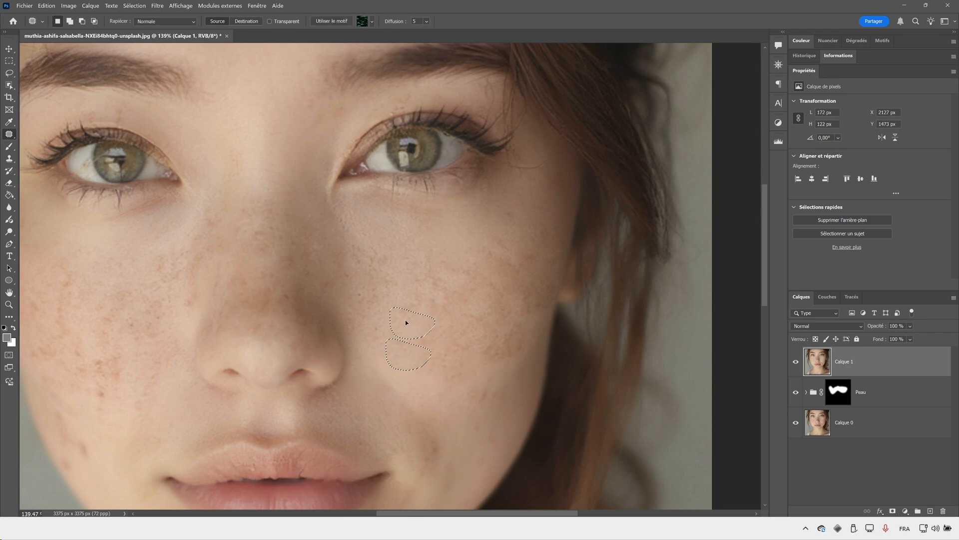
{"action": "left_click", "coordinate": [428, 303]}
- Patch the last visible spots on the outer right-hand cheek, near the hairline
{"action": "mouse_move", "coordinate": [490, 342]}
{"action": "left_mouse_down"}
{"action": "mouse_move", "coordinate": [533, 355]}
{"action": "mouse_move", "coordinate": [509, 345]}
{"action": "mouse_move", "coordinate": [493, 308]}
{"action": "mouse_move", "coordinate": [513, 322]}
{"action": "mouse_move", "coordinate": [532, 300]}
{"action": "mouse_move", "coordinate": [508, 279]}
{"action": "left_mouse_up"}
{"action": "left_click", "coordinate": [526, 298]}
{"action": "left_click", "coordinate": [536, 259]}
{"action": "mouse_move", "coordinate": [516, 245]}
{"action": "left_mouse_down"}
{"action": "mouse_move", "coordinate": [527, 266]}
{"action": "mouse_move", "coordinate": [511, 243]}
{"action": "left_mouse_up"}
{"action": "left_click_drag", "start_coordinate": [514, 249], "coordinate": [518, 225]}
{"action": "left_click", "coordinate": [535, 274]}
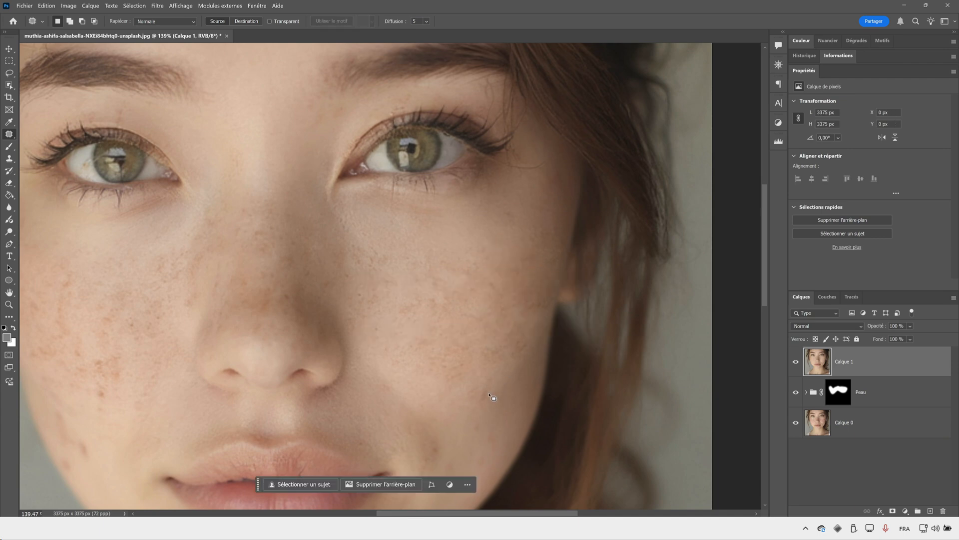
- Check the whole portrait, then patch individual freckles on the upper left-hand cheek between the outer eye and the nose
{"action": "key", "text": "z"}
{"action": "left_click_drag", "start_coordinate": [471, 324], "coordinate": [429, 325]}
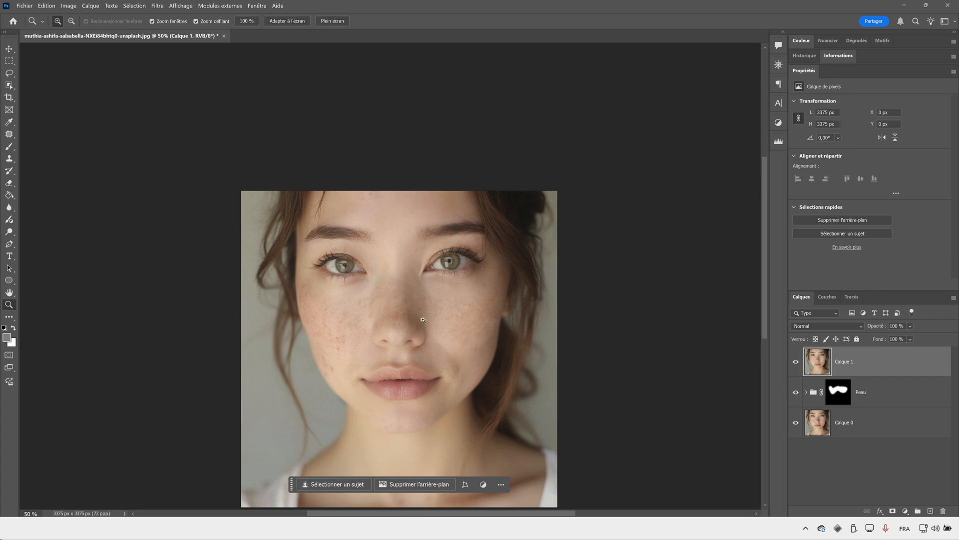
{"action": "left_click", "coordinate": [323, 322]}
{"action": "left_click", "coordinate": [329, 316]}
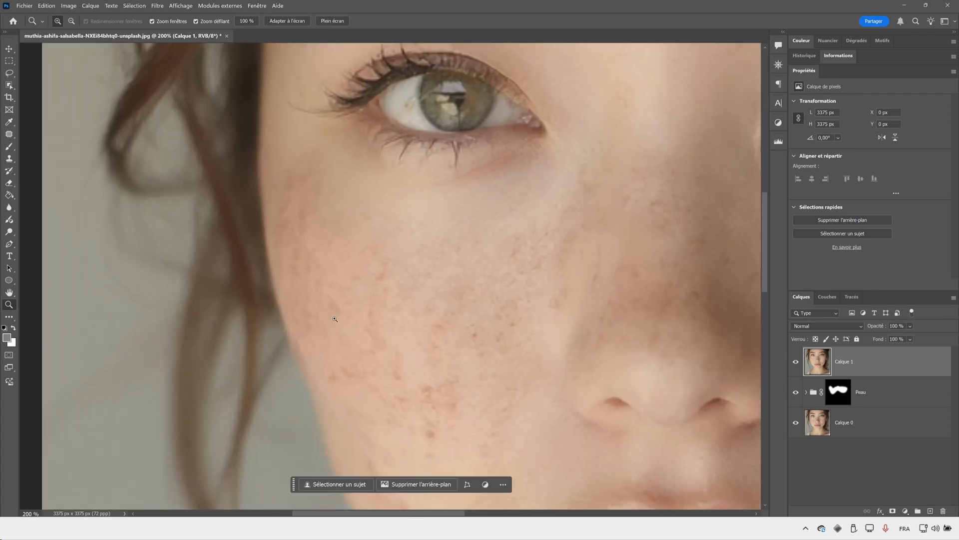
{"action": "key", "text": "j"}
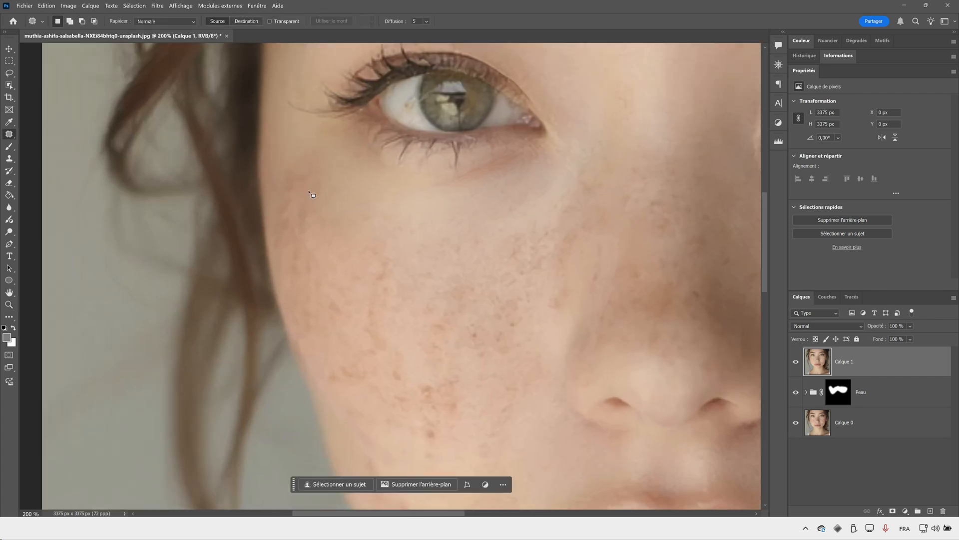
{"action": "mouse_move", "coordinate": [383, 255]}
{"action": "left_mouse_down"}
{"action": "mouse_move", "coordinate": [389, 264]}
{"action": "mouse_move", "coordinate": [384, 258]}
{"action": "left_mouse_up"}
{"action": "left_click_drag", "start_coordinate": [393, 276], "coordinate": [424, 259]}
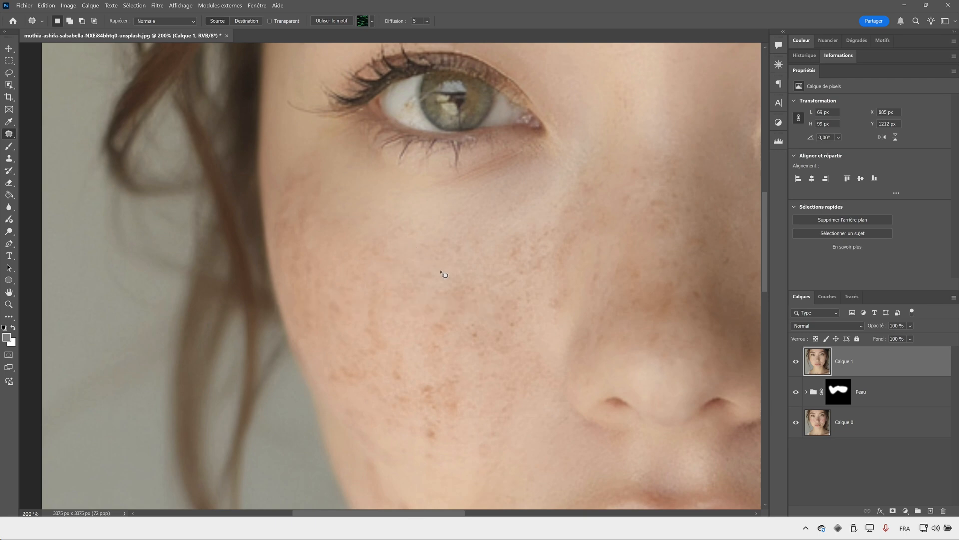
{"action": "mouse_move", "coordinate": [447, 316]}
{"action": "left_mouse_down"}
{"action": "mouse_move", "coordinate": [438, 341]}
{"action": "mouse_move", "coordinate": [448, 318]}
{"action": "left_mouse_up"}
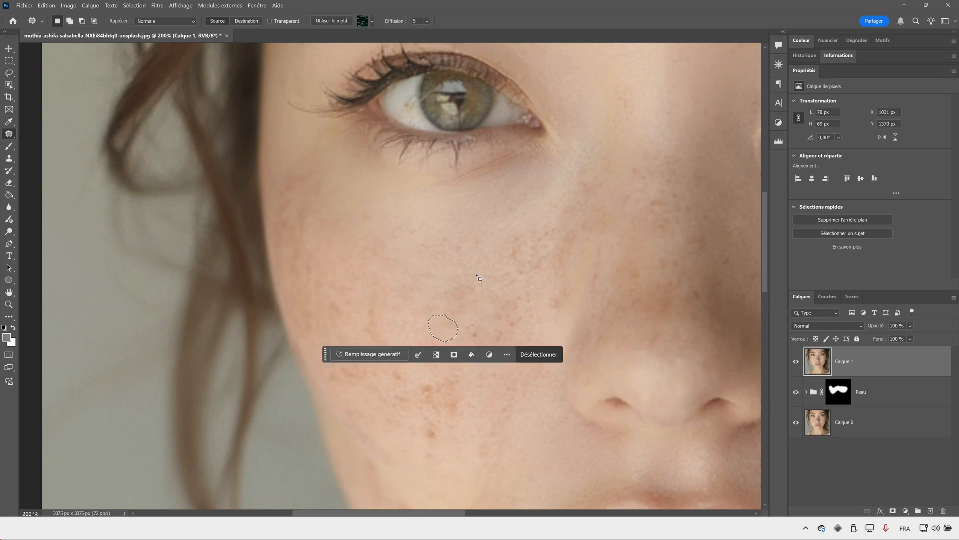
{"action": "key", "text": "ctrl+d"}
{"action": "mouse_move", "coordinate": [554, 295]}
{"action": "left_mouse_down"}
{"action": "mouse_move", "coordinate": [567, 304]}
{"action": "mouse_move", "coordinate": [556, 291]}
{"action": "mouse_move", "coordinate": [527, 325]}
{"action": "left_mouse_up"}
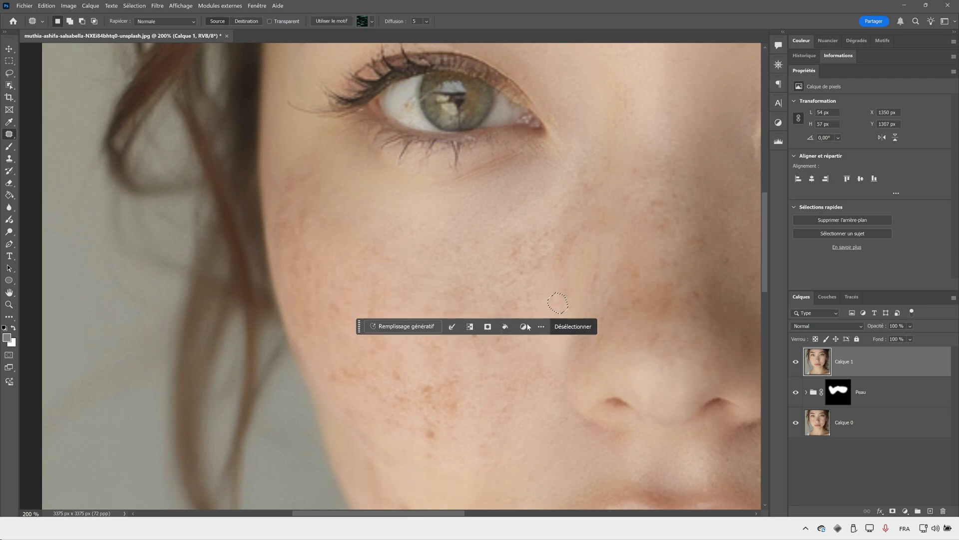
{"action": "key", "text": "ctrl+d"}
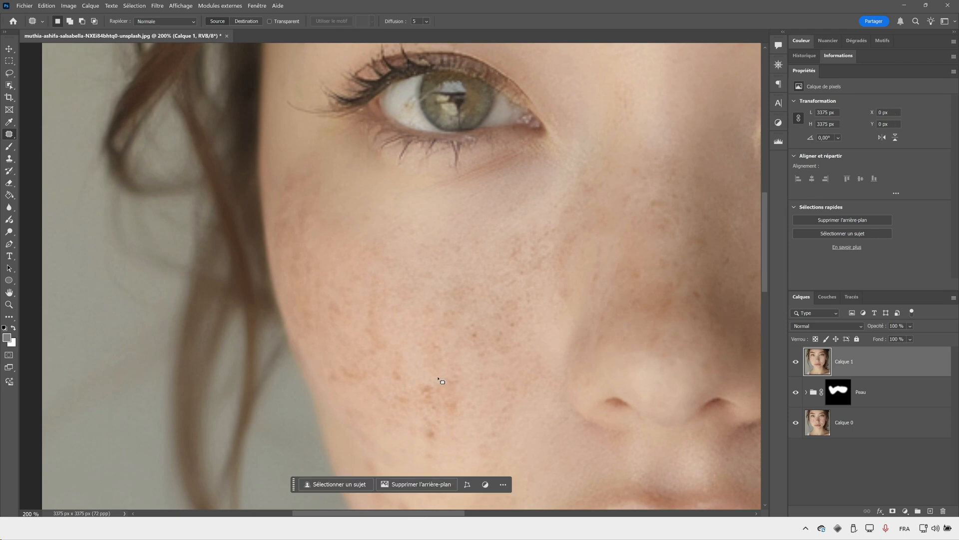
- Patch the dense freckle cluster on the lower left-hand cheek with surrounding clear skin
{"action": "mouse_move", "coordinate": [437, 378]}
{"action": "left_mouse_down"}
{"action": "mouse_move", "coordinate": [438, 419]}
{"action": "mouse_move", "coordinate": [438, 379]}
{"action": "mouse_move", "coordinate": [499, 385]}
{"action": "mouse_move", "coordinate": [515, 407]}
{"action": "left_mouse_up"}
{"action": "left_click_drag", "start_coordinate": [469, 368], "coordinate": [472, 302]}
{"action": "mouse_move", "coordinate": [443, 348]}
{"action": "left_mouse_down"}
{"action": "mouse_move", "coordinate": [459, 361]}
{"action": "mouse_move", "coordinate": [444, 348]}
{"action": "left_mouse_up"}
{"action": "left_click_drag", "start_coordinate": [447, 368], "coordinate": [492, 368]}
{"action": "left_click_drag", "start_coordinate": [419, 375], "coordinate": [435, 278]}
{"action": "mouse_move", "coordinate": [426, 343]}
{"action": "left_mouse_down"}
{"action": "mouse_move", "coordinate": [422, 377]}
{"action": "mouse_move", "coordinate": [433, 343]}
{"action": "mouse_move", "coordinate": [471, 372]}
{"action": "left_mouse_up"}
{"action": "key", "text": "ctrl+d"}
- Patch the vertical trail of freckles on the outer half of the left-hand cheek
{"action": "mouse_move", "coordinate": [399, 302]}
{"action": "left_mouse_down"}
{"action": "mouse_move", "coordinate": [382, 339]}
{"action": "mouse_move", "coordinate": [413, 358]}
{"action": "mouse_move", "coordinate": [398, 307]}
{"action": "mouse_move", "coordinate": [456, 370]}
{"action": "mouse_move", "coordinate": [401, 332]}
{"action": "left_mouse_up"}
{"action": "key", "text": "ctrl+d"}
{"action": "mouse_move", "coordinate": [399, 351]}
{"action": "left_mouse_down"}
{"action": "mouse_move", "coordinate": [392, 377]}
{"action": "mouse_move", "coordinate": [408, 392]}
{"action": "mouse_move", "coordinate": [403, 363]}
{"action": "mouse_move", "coordinate": [460, 209]}
{"action": "left_mouse_up"}
{"action": "key", "text": "ctrl+d"}
{"action": "key", "text": "ctrl+d"}
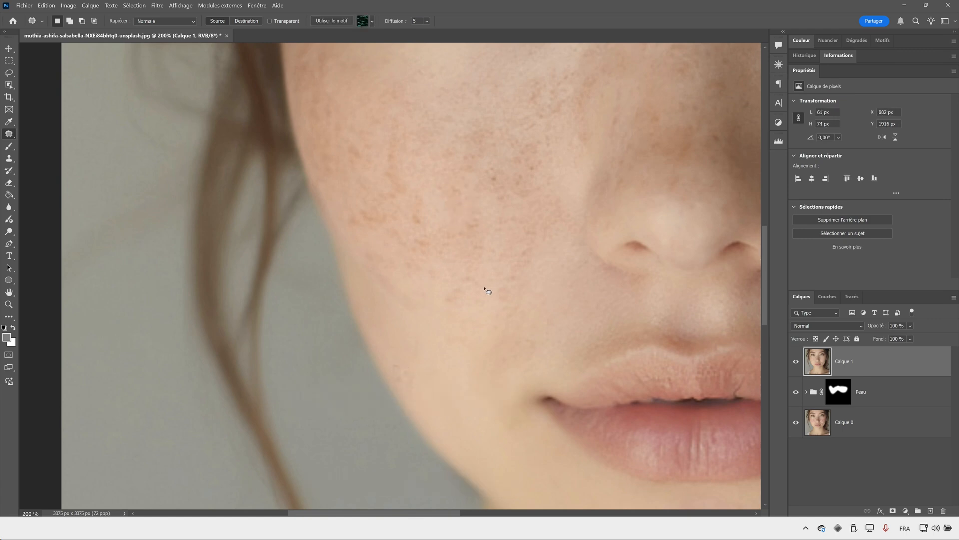
- Try patching the blemish on the left-hand jawline with skin from above it, and undo the attempt
{"action": "mouse_move", "coordinate": [397, 379]}
{"action": "left_mouse_down"}
{"action": "mouse_move", "coordinate": [412, 393]}
{"action": "mouse_move", "coordinate": [404, 367]}
{"action": "left_mouse_up"}
{"action": "left_click_drag", "start_coordinate": [407, 376], "coordinate": [424, 327]}
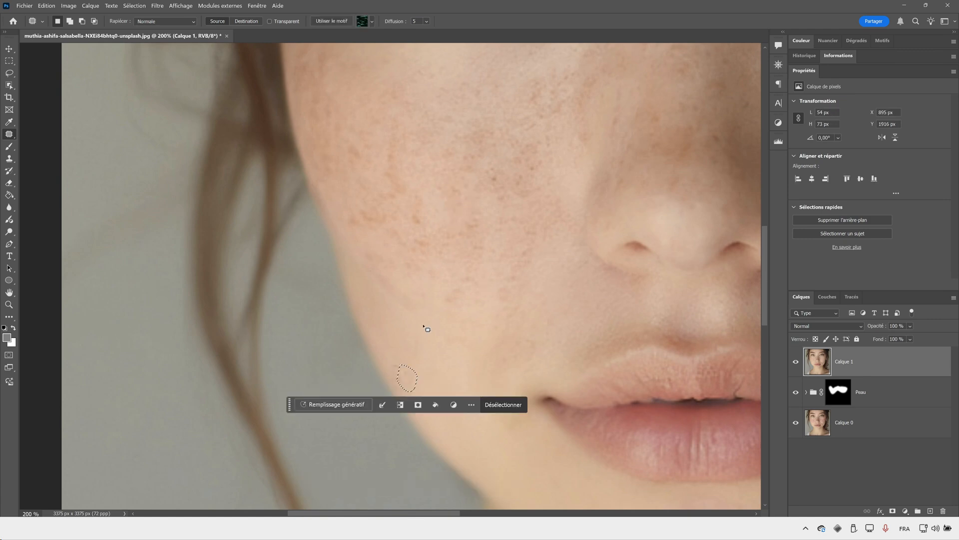
{"action": "key", "text": "ctrl+d"}
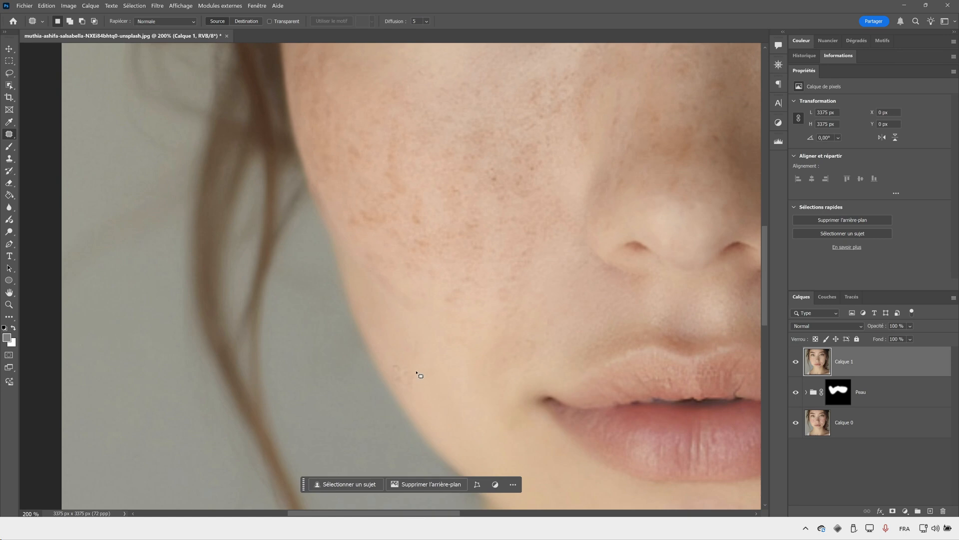
{"action": "key", "text": "ctrl+z"}
{"action": "key", "text": "ctrl+z"}
{"action": "key", "text": "ctrl+z"}
{"action": "key", "text": "ctrl+z"}
{"action": "key", "text": "ctrl+z"}
{"action": "key", "text": "ctrl+z"}
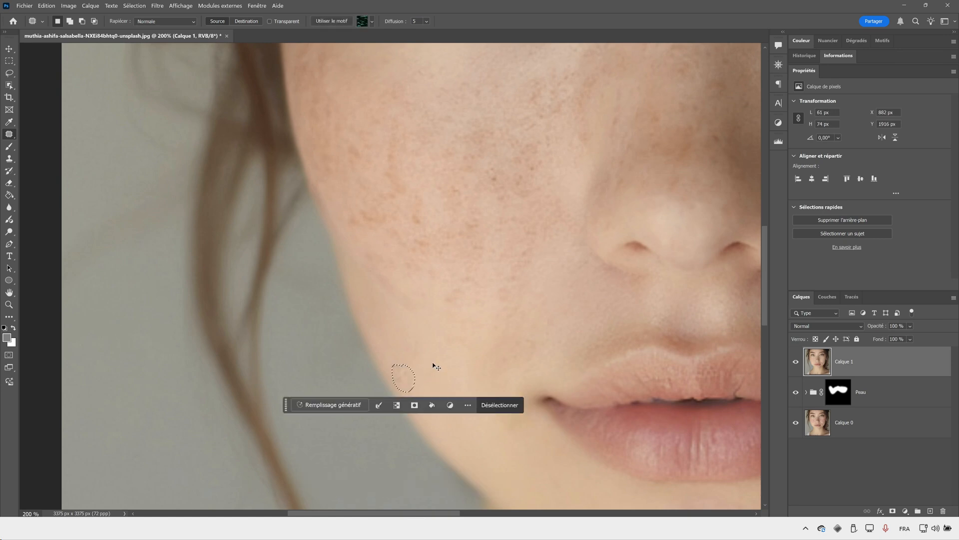
- Patch the blemish on the left-hand jawline with clear skin from the same height, further inside the face
{"action": "mouse_move", "coordinate": [402, 360]}
{"action": "left_mouse_down"}
{"action": "mouse_move", "coordinate": [386, 368]}
{"action": "mouse_move", "coordinate": [403, 359]}
{"action": "left_mouse_up"}
{"action": "left_click_drag", "start_coordinate": [409, 371], "coordinate": [440, 373]}
{"action": "key", "text": "ctrl+d"}
- Patch the orange spots across the lower-middle and outer areas of the left-hand cheek
{"action": "mouse_move", "coordinate": [433, 289]}
{"action": "left_mouse_down"}
{"action": "mouse_move", "coordinate": [339, 358]}
{"action": "mouse_move", "coordinate": [337, 369]}
{"action": "left_mouse_up"}
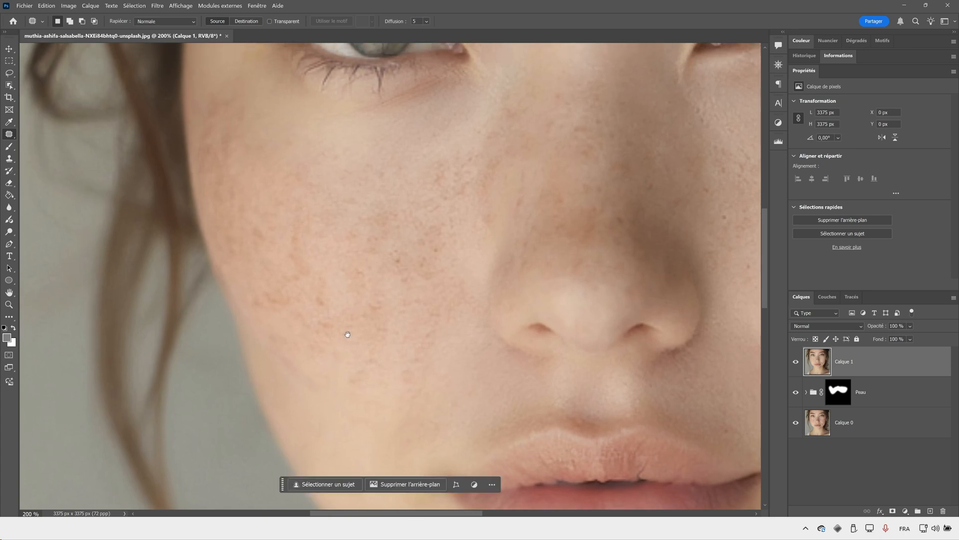
{"action": "left_click_drag", "start_coordinate": [334, 300], "coordinate": [330, 294]}
{"action": "mouse_move", "coordinate": [326, 296]}
{"action": "left_mouse_down"}
{"action": "mouse_move", "coordinate": [333, 246]}
{"action": "mouse_move", "coordinate": [373, 266]}
{"action": "mouse_move", "coordinate": [361, 256]}
{"action": "left_mouse_up"}
{"action": "key", "text": "ctrl+d"}
{"action": "left_click_drag", "start_coordinate": [360, 259], "coordinate": [349, 231]}
{"action": "key", "text": "ctrl+d"}
{"action": "mouse_move", "coordinate": [294, 219]}
{"action": "left_mouse_down"}
{"action": "mouse_move", "coordinate": [284, 257]}
{"action": "mouse_move", "coordinate": [296, 219]}
{"action": "mouse_move", "coordinate": [332, 236]}
{"action": "left_mouse_up"}
{"action": "key", "text": "ctrl+d"}
{"action": "mouse_move", "coordinate": [261, 220]}
{"action": "left_mouse_down"}
{"action": "mouse_move", "coordinate": [297, 175]}
{"action": "mouse_move", "coordinate": [267, 284]}
{"action": "left_mouse_up"}
{"action": "key", "text": "ctrl+d"}
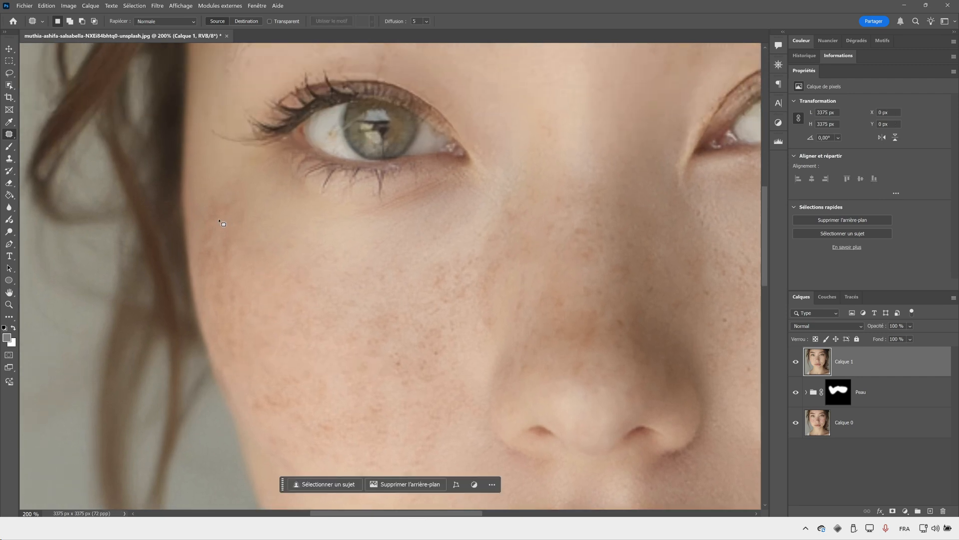
- Patch the freckles below the inner eye corner and the dark spots in the centre of the left-hand cheek
{"action": "mouse_move", "coordinate": [443, 262]}
{"action": "left_mouse_down"}
{"action": "mouse_move", "coordinate": [458, 274]}
{"action": "mouse_move", "coordinate": [443, 262]}
{"action": "left_mouse_up"}
{"action": "left_click_drag", "start_coordinate": [441, 272], "coordinate": [397, 270]}
{"action": "key", "text": "ctrl+d"}
{"action": "mouse_move", "coordinate": [405, 339]}
{"action": "left_mouse_down"}
{"action": "mouse_move", "coordinate": [390, 350]}
{"action": "mouse_move", "coordinate": [422, 317]}
{"action": "mouse_move", "coordinate": [384, 344]}
{"action": "mouse_move", "coordinate": [361, 302]}
{"action": "left_mouse_up"}
{"action": "key", "text": "ctrl+d"}
{"action": "key", "text": "ctrl+d"}
{"action": "mouse_move", "coordinate": [426, 338]}
{"action": "left_mouse_down"}
{"action": "mouse_move", "coordinate": [454, 345]}
{"action": "mouse_move", "coordinate": [429, 330]}
{"action": "mouse_move", "coordinate": [438, 283]}
{"action": "mouse_move", "coordinate": [438, 323]}
{"action": "mouse_move", "coordinate": [472, 274]}
{"action": "mouse_move", "coordinate": [457, 327]}
{"action": "mouse_move", "coordinate": [448, 302]}
{"action": "left_mouse_up"}
{"action": "key", "text": "ctrl+d"}
- Patch the spots still standing out on the lower and outer left-hand cheek
{"action": "key", "text": "ctrl+d"}
{"action": "left_click_drag", "start_coordinate": [441, 320], "coordinate": [416, 324]}
{"action": "key", "text": "ctrl+d"}
{"action": "mouse_move", "coordinate": [365, 356]}
{"action": "left_mouse_down"}
{"action": "mouse_move", "coordinate": [373, 369]}
{"action": "mouse_move", "coordinate": [367, 355]}
{"action": "left_mouse_up"}
{"action": "left_click_drag", "start_coordinate": [368, 366], "coordinate": [354, 320]}
{"action": "key", "text": "ctrl+d"}
{"action": "mouse_move", "coordinate": [263, 388]}
{"action": "left_mouse_down"}
{"action": "mouse_move", "coordinate": [259, 405]}
{"action": "mouse_move", "coordinate": [286, 385]}
{"action": "left_mouse_up"}
{"action": "left_click_drag", "start_coordinate": [257, 413], "coordinate": [319, 410]}
{"action": "key", "text": "ctrl+d"}
{"action": "mouse_move", "coordinate": [295, 364]}
{"action": "left_mouse_down"}
{"action": "mouse_move", "coordinate": [287, 379]}
{"action": "mouse_move", "coordinate": [310, 389]}
{"action": "mouse_move", "coordinate": [307, 308]}
{"action": "left_mouse_up"}
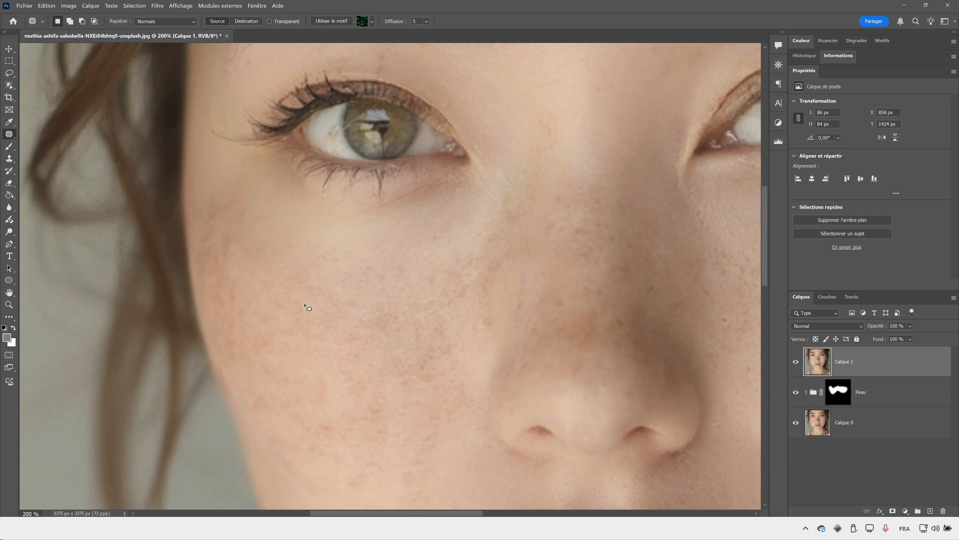
{"action": "key", "text": "ctrl+d"}
- Patch the last faint freckles on the middle and upper part of the nose bridge
{"action": "left_click_drag", "start_coordinate": [589, 307], "coordinate": [590, 306]}
{"action": "mouse_move", "coordinate": [589, 314]}
{"action": "left_mouse_down"}
{"action": "mouse_move", "coordinate": [568, 292]}
{"action": "mouse_move", "coordinate": [582, 291]}
{"action": "mouse_move", "coordinate": [592, 269]}
{"action": "left_mouse_up"}
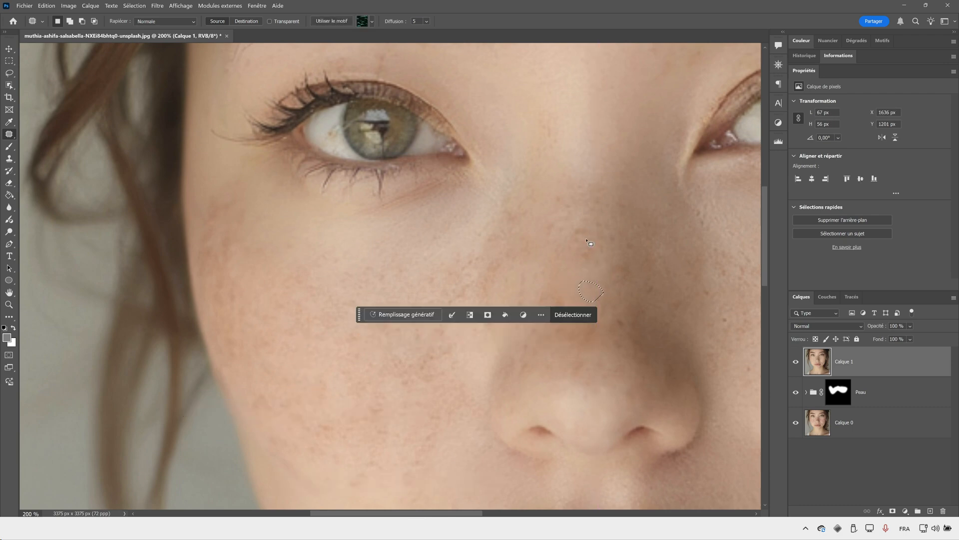
{"action": "mouse_move", "coordinate": [575, 219]}
{"action": "left_mouse_down"}
{"action": "mouse_move", "coordinate": [587, 252]}
{"action": "mouse_move", "coordinate": [576, 219]}
{"action": "left_mouse_up"}
{"action": "left_click_drag", "start_coordinate": [582, 234], "coordinate": [585, 210]}
{"action": "key", "text": "ctrl+d"}
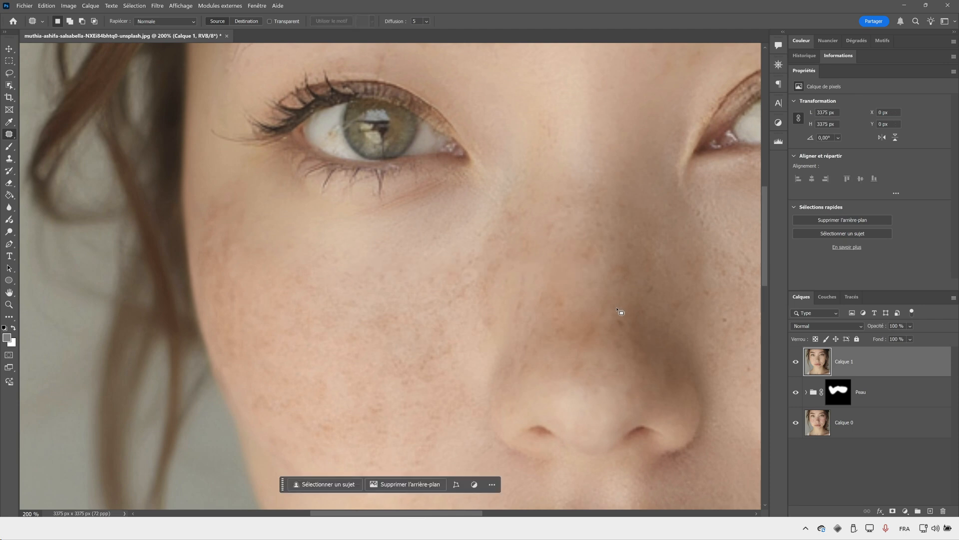
- Patch the remaining spots along the shaded side of the nose and up to the top of its bridge
{"action": "left_click_drag", "start_coordinate": [619, 309], "coordinate": [619, 309]}
{"action": "left_click_drag", "start_coordinate": [620, 319], "coordinate": [619, 301]}
{"action": "key", "text": "ctrl+d"}
{"action": "left_click_drag", "start_coordinate": [615, 259], "coordinate": [620, 254]}
{"action": "key", "text": "ctrl+d"}
{"action": "left_click_drag", "start_coordinate": [620, 257], "coordinate": [598, 272]}
{"action": "key", "text": "ctrl+d"}
{"action": "left_click_drag", "start_coordinate": [615, 233], "coordinate": [615, 232]}
{"action": "left_click_drag", "start_coordinate": [612, 234], "coordinate": [633, 216]}
{"action": "left_click_drag", "start_coordinate": [597, 212], "coordinate": [596, 220]}
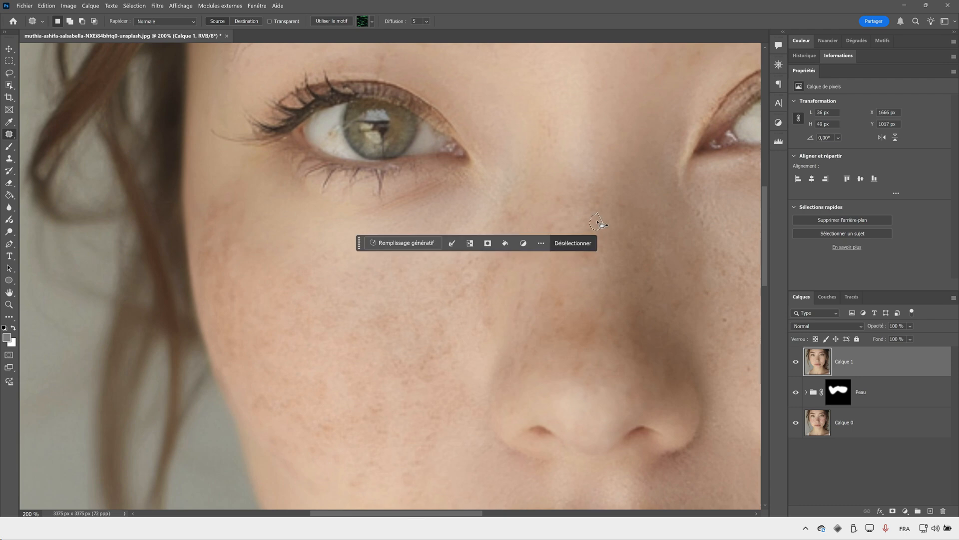
{"action": "key", "text": "ctrl+d"}
- Compare the retouched portrait with the original by repeatedly isolating Calque 0 and restoring the other layers
{"action": "key", "text": "z"}
{"action": "left_click_drag", "start_coordinate": [520, 267], "coordinate": [380, 280]}
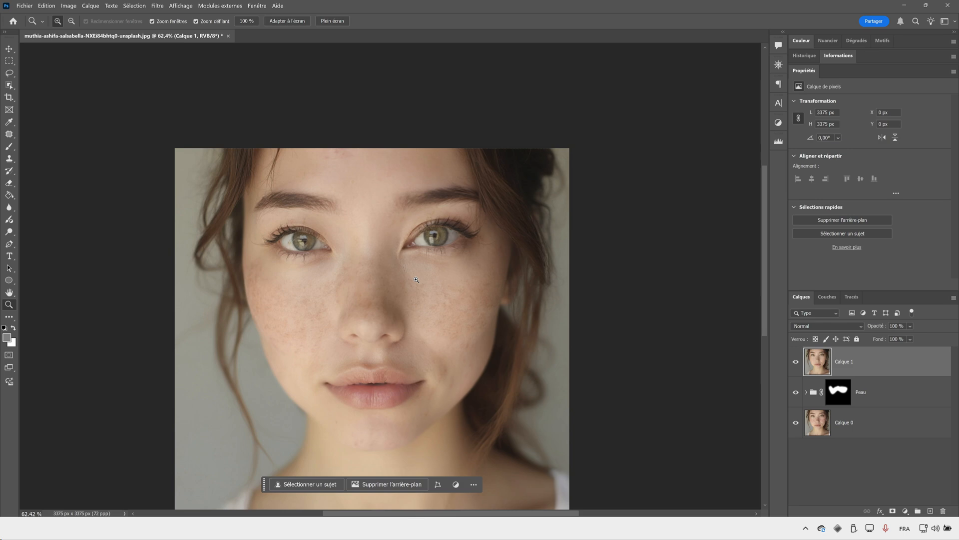
{"action": "left_click_drag", "start_coordinate": [416, 280], "coordinate": [407, 323]}
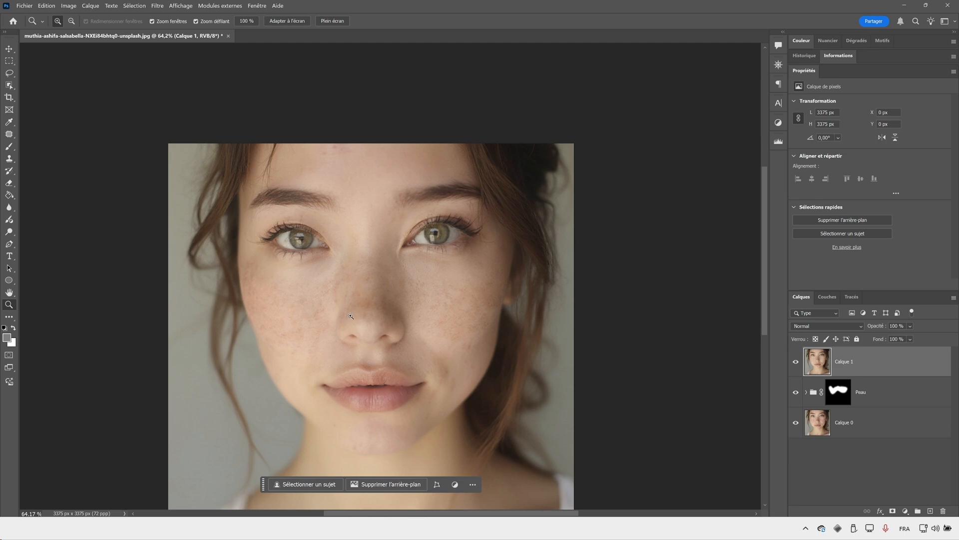
{"action": "left_click", "coordinate": [796, 422], "text": "alt"}
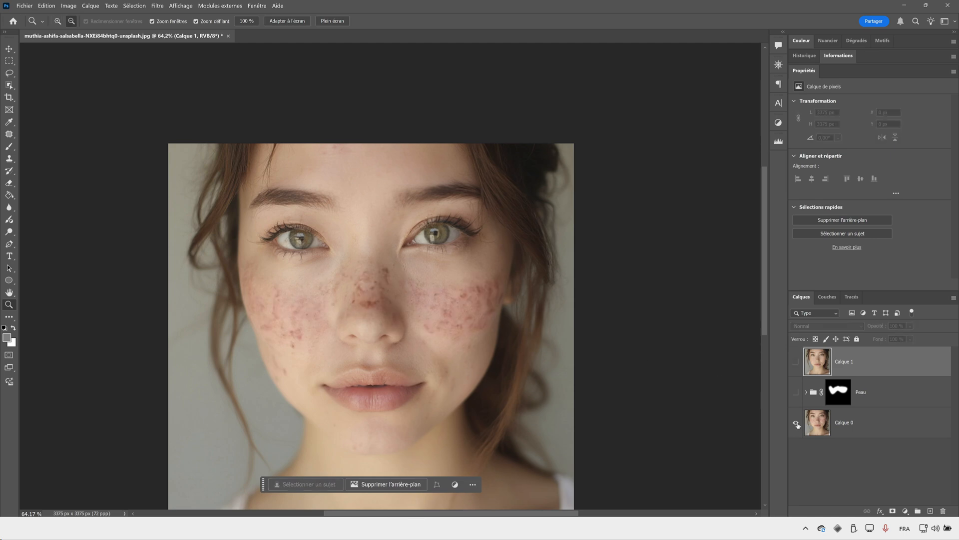
{"action": "left_click", "coordinate": [797, 423], "text": "alt"}
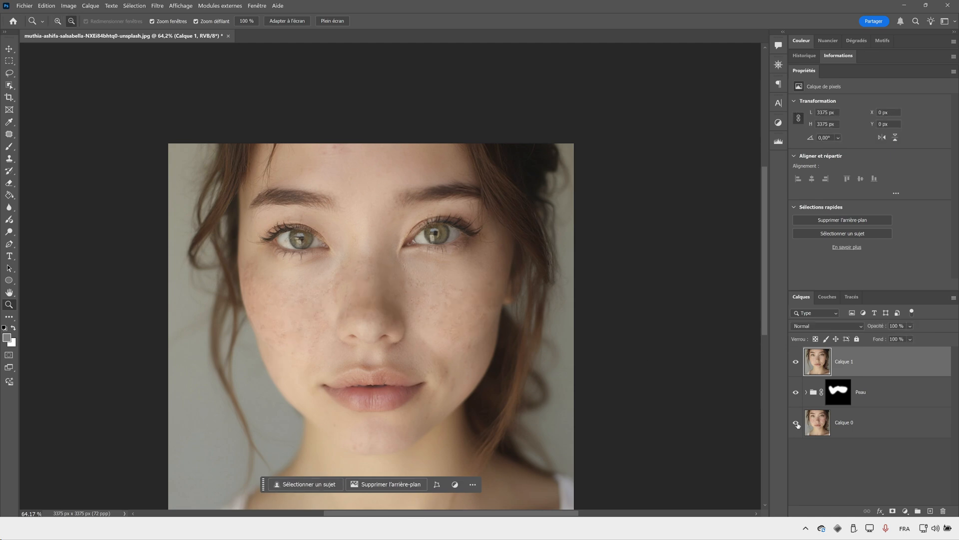
{"action": "left_click", "coordinate": [796, 422], "text": "alt"}
{"action": "left_click", "coordinate": [796, 422], "text": "alt"}
{"action": "left_click", "coordinate": [796, 423], "text": "alt"}
{"action": "left_click", "coordinate": [796, 423], "text": "alt"}
{"action": "left_click", "coordinate": [796, 422], "text": "alt"}
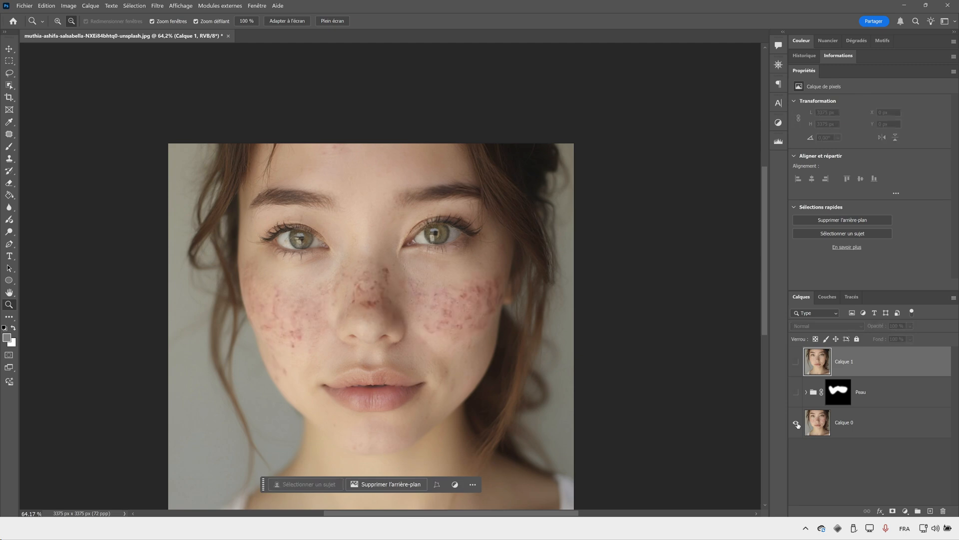
{"action": "left_click", "coordinate": [796, 423], "text": "alt"}
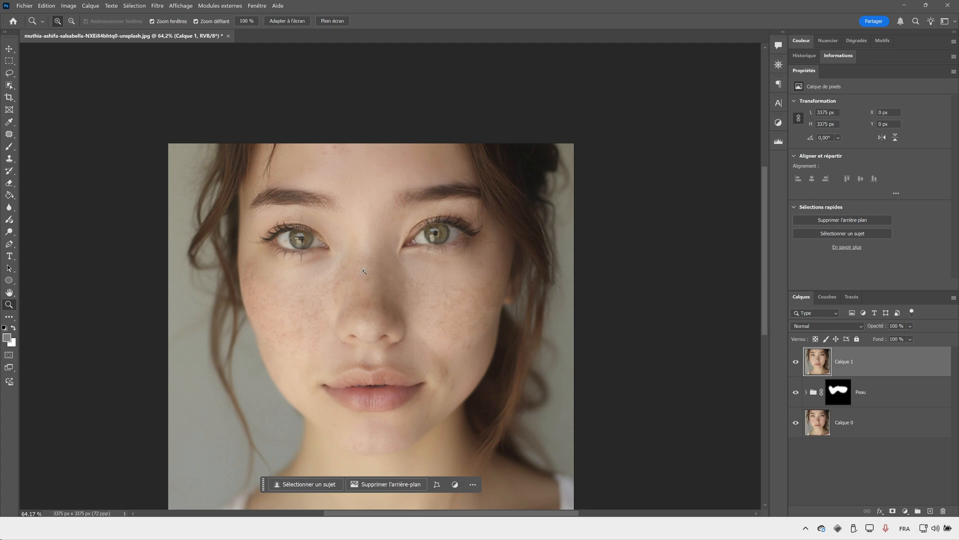
- Show only Calque 0 and make it the active layer
{"action": "left_click_drag", "start_coordinate": [325, 267], "coordinate": [309, 195]}
{"action": "left_click_drag", "start_coordinate": [338, 253], "coordinate": [380, 247]}
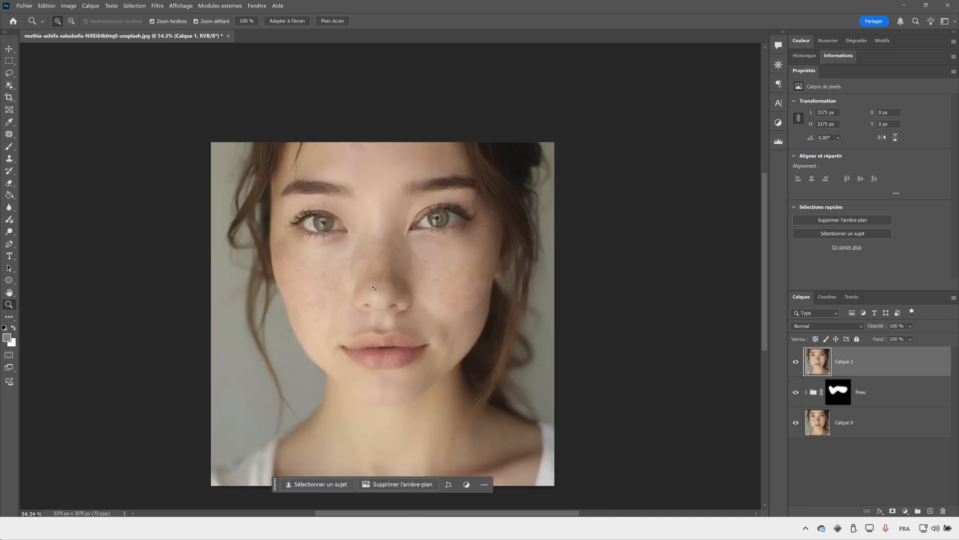
{"action": "left_click_drag", "start_coordinate": [344, 277], "coordinate": [354, 273]}
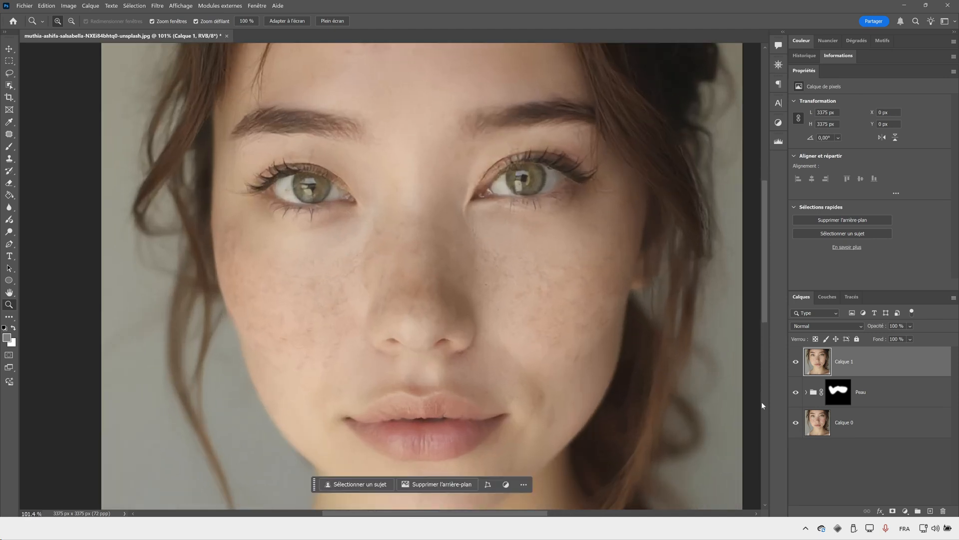
{"action": "left_click", "coordinate": [796, 423], "text": "alt"}
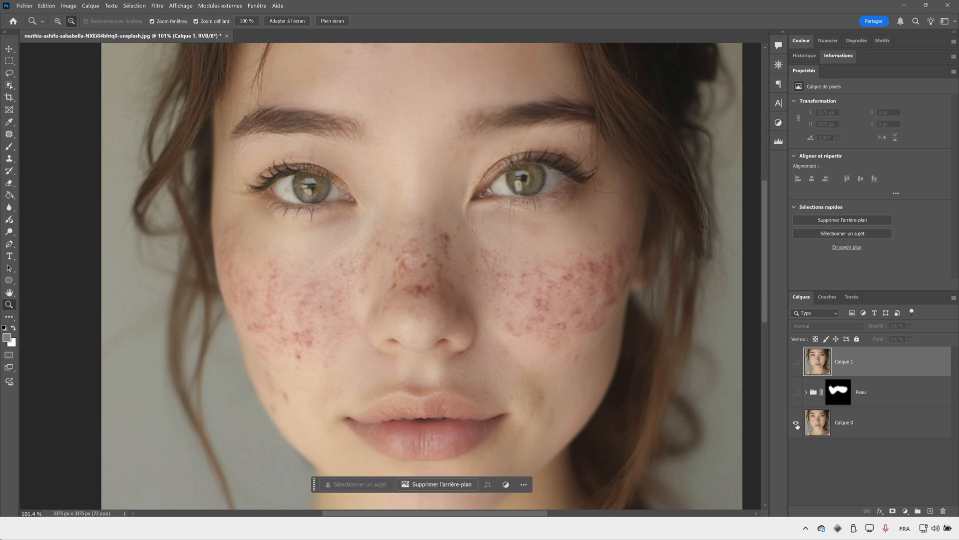
{"action": "left_click", "coordinate": [856, 420]}
- Lasso the blemished band across both cheeks and the nose, and generate a fill with the prompt "corriger la peau en enlevant la texture d'acné"
{"action": "key", "text": "l"}
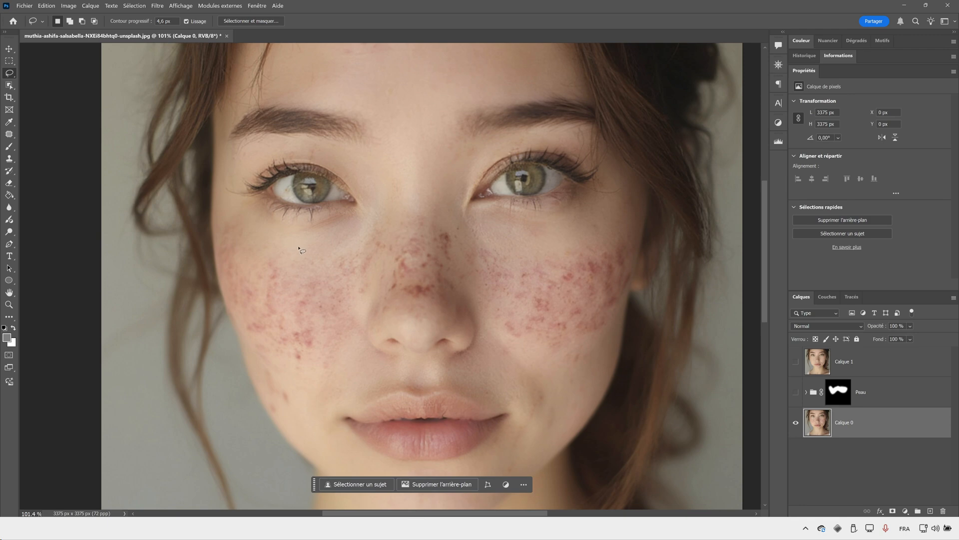
{"action": "mouse_move", "coordinate": [299, 246]}
{"action": "left_mouse_down"}
{"action": "mouse_move", "coordinate": [220, 220]}
{"action": "mouse_move", "coordinate": [211, 233]}
{"action": "mouse_move", "coordinate": [238, 327]}
{"action": "mouse_move", "coordinate": [280, 375]}
{"action": "mouse_move", "coordinate": [335, 372]}
{"action": "mouse_move", "coordinate": [356, 341]}
{"action": "mouse_move", "coordinate": [414, 300]}
{"action": "mouse_move", "coordinate": [452, 308]}
{"action": "mouse_move", "coordinate": [521, 350]}
{"action": "mouse_move", "coordinate": [584, 350]}
{"action": "mouse_move", "coordinate": [607, 333]}
{"action": "mouse_move", "coordinate": [629, 294]}
{"action": "mouse_move", "coordinate": [640, 221]}
{"action": "mouse_move", "coordinate": [635, 205]}
{"action": "mouse_move", "coordinate": [547, 241]}
{"action": "mouse_move", "coordinate": [494, 238]}
{"action": "mouse_move", "coordinate": [454, 216]}
{"action": "mouse_move", "coordinate": [387, 206]}
{"action": "mouse_move", "coordinate": [326, 254]}
{"action": "mouse_move", "coordinate": [300, 249]}
{"action": "left_mouse_up"}
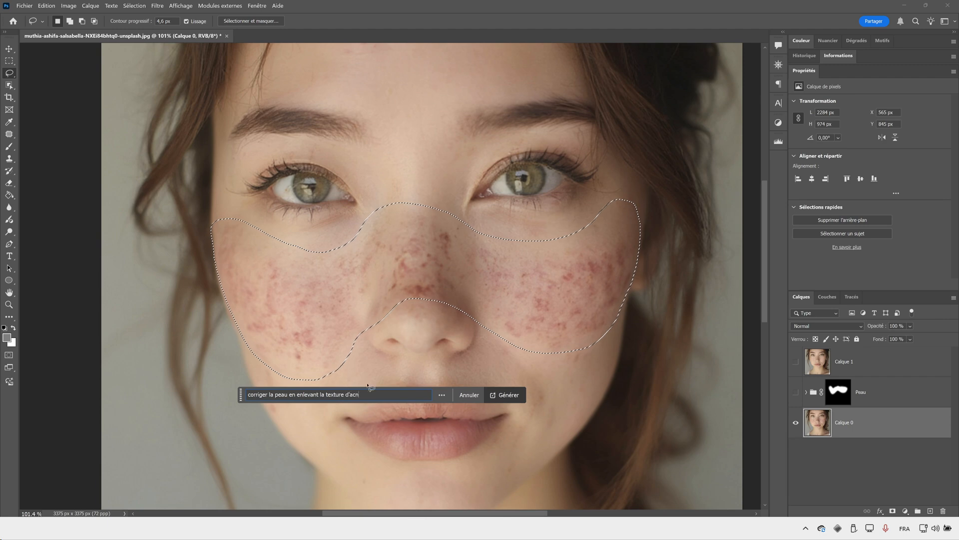
{"action": "left_click", "coordinate": [506, 395]}
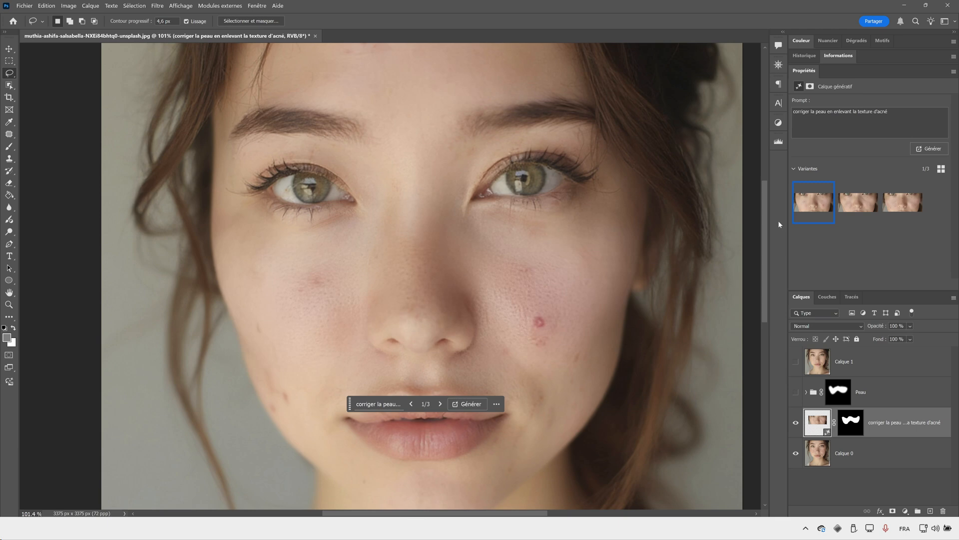
- Examine the three generated variants of the skin up close
{"action": "left_click", "coordinate": [857, 202]}
{"action": "left_click", "coordinate": [916, 202]}
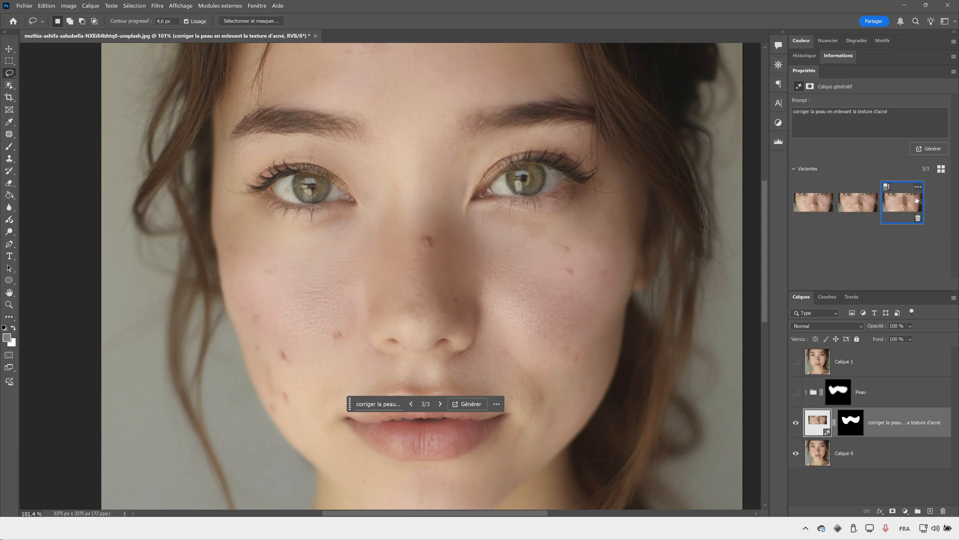
{"action": "key", "text": "z"}
{"action": "mouse_move", "coordinate": [488, 257]}
{"action": "left_mouse_down"}
{"action": "mouse_move", "coordinate": [475, 269]}
{"action": "mouse_move", "coordinate": [494, 269]}
{"action": "left_mouse_up"}
{"action": "left_click", "coordinate": [857, 202]}
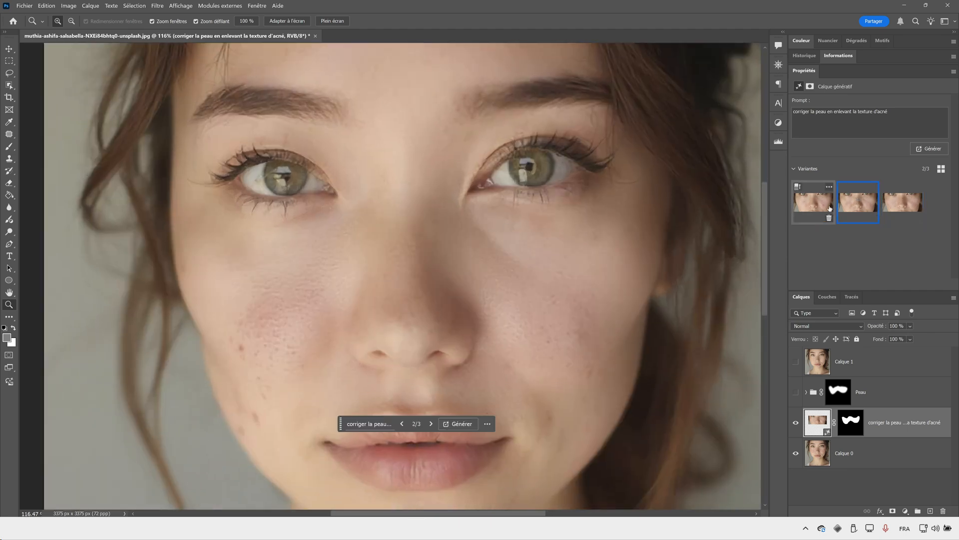
{"action": "left_click", "coordinate": [813, 202]}
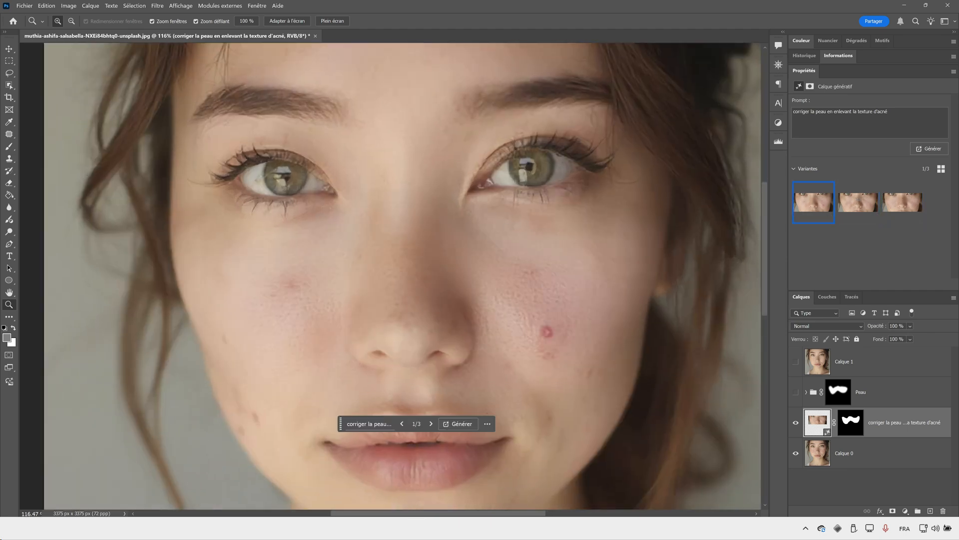
- Replace the generative layer's prompt with "texture de peau sans acné" and generate new variants
{"action": "left_click_drag", "start_coordinate": [894, 114], "coordinate": [763, 114]}
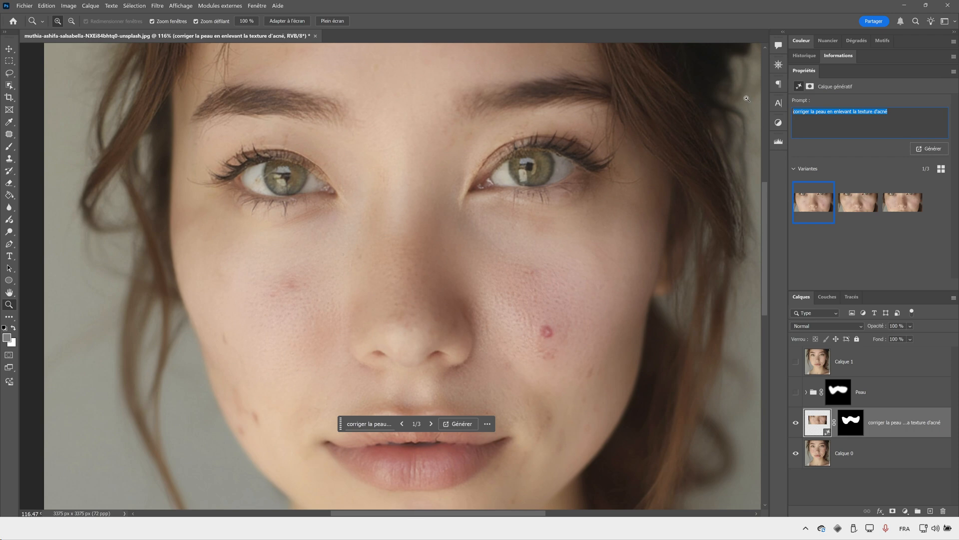
{"action": "type", "text": "nettoyer la "}
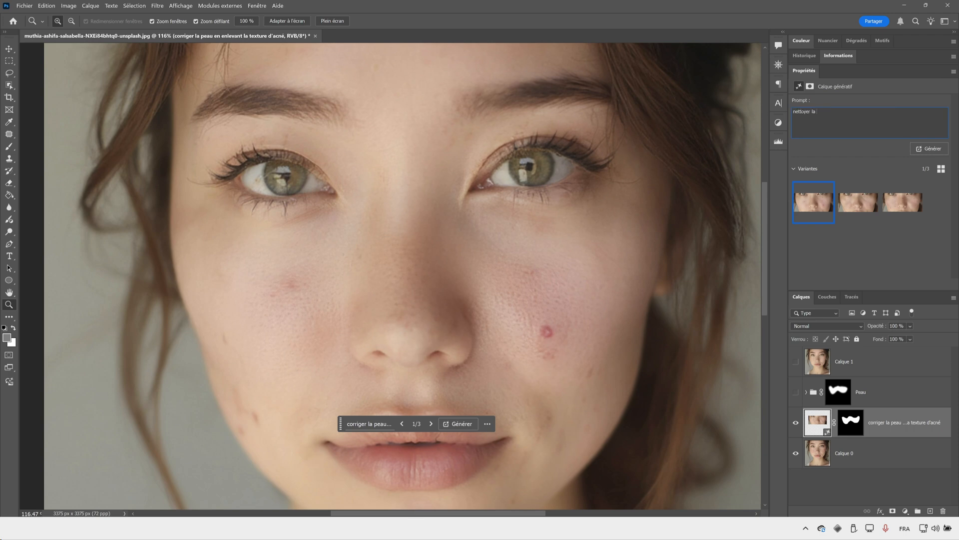
{"action": "type", "text": "peau"}
{"action": "key", "text": "ctrl+a"}
{"action": "type", "text": "tex"}
{"action": "left_click", "coordinate": [929, 149]}
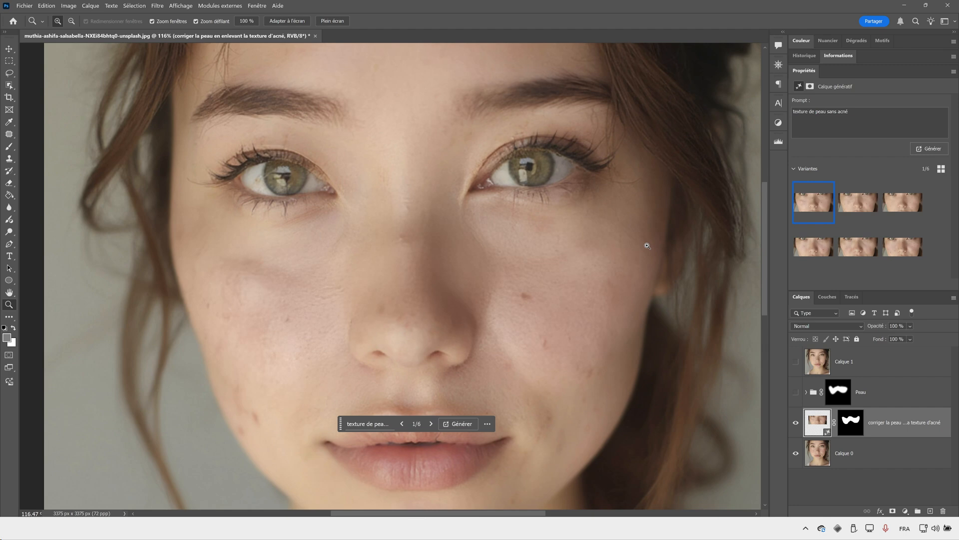
- Preview the new skin variants and keep the third one
{"action": "left_click", "coordinate": [854, 206]}
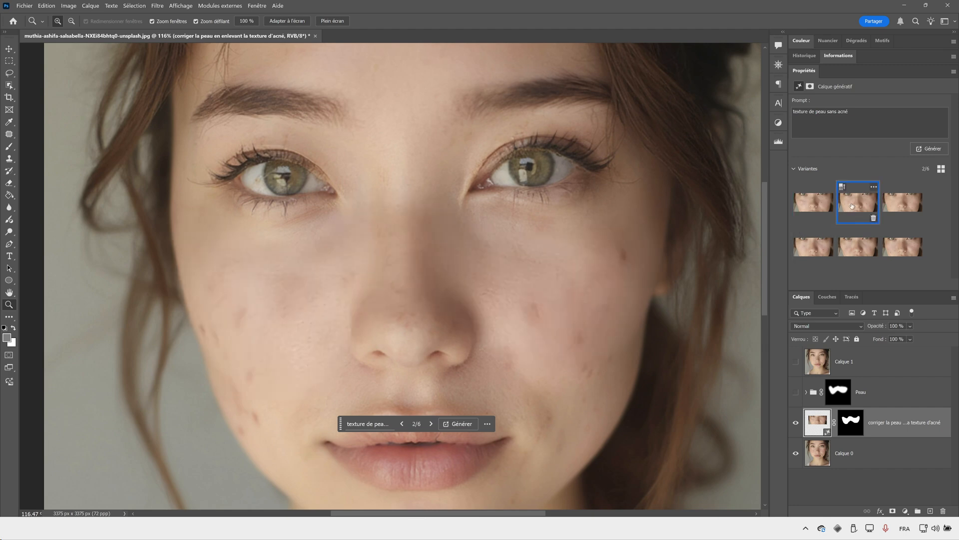
{"action": "left_click", "coordinate": [898, 204]}
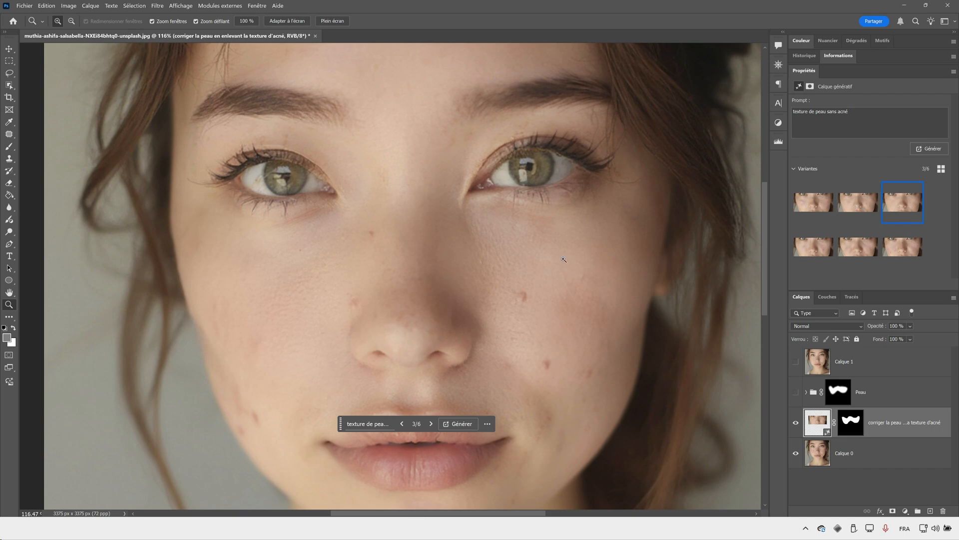
{"action": "mouse_move", "coordinate": [464, 266]}
{"action": "left_mouse_down"}
{"action": "mouse_move", "coordinate": [441, 276]}
{"action": "mouse_move", "coordinate": [460, 276]}
{"action": "left_mouse_up"}
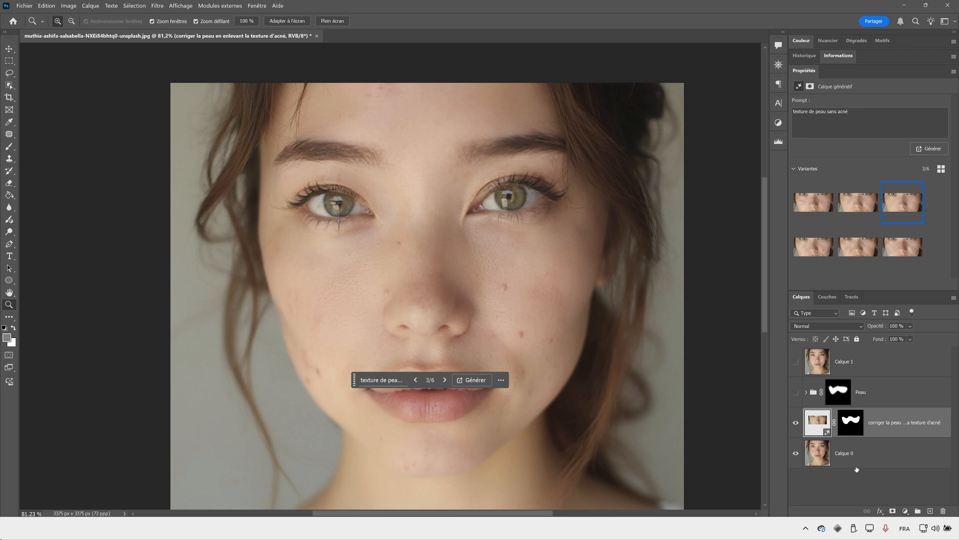
- Patch the spot on the right-hand cheek beside the nose, converting the generative layer to pixels
{"action": "key", "text": "j"}
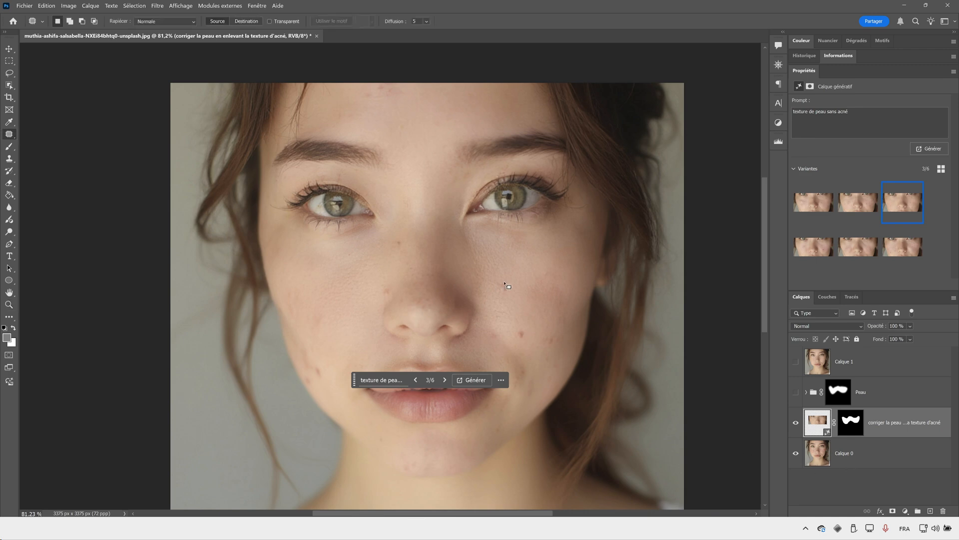
{"action": "mouse_move", "coordinate": [495, 286]}
{"action": "left_mouse_down"}
{"action": "mouse_move", "coordinate": [506, 289]}
{"action": "mouse_move", "coordinate": [496, 290]}
{"action": "mouse_move", "coordinate": [514, 274]}
{"action": "left_mouse_up"}
{"action": "left_click", "coordinate": [507, 212]}
{"action": "key", "text": "ctrl+d"}
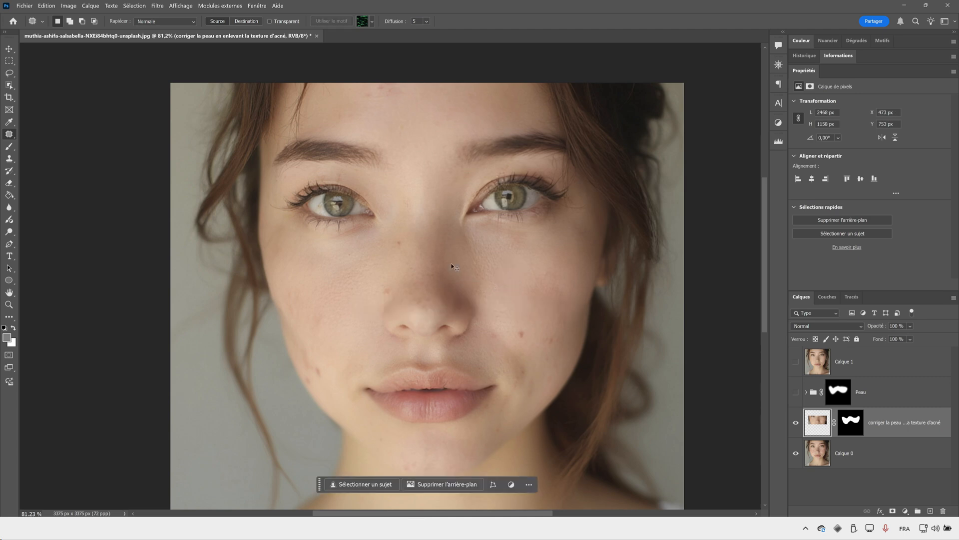
- Patch the spots beside the left-hand nostril and along the outer left-hand cheek down towards the jaw
{"action": "left_click_drag", "start_coordinate": [390, 284], "coordinate": [366, 288]}
{"action": "key", "text": "ctrl+d"}
{"action": "mouse_move", "coordinate": [323, 331]}
{"action": "left_mouse_down"}
{"action": "mouse_move", "coordinate": [327, 319]}
{"action": "mouse_move", "coordinate": [324, 329]}
{"action": "left_mouse_up"}
{"action": "mouse_move", "coordinate": [322, 320]}
{"action": "left_mouse_down"}
{"action": "mouse_move", "coordinate": [325, 300]}
{"action": "mouse_move", "coordinate": [307, 313]}
{"action": "mouse_move", "coordinate": [301, 286]}
{"action": "left_mouse_up"}
{"action": "key", "text": "ctrl+d"}
{"action": "key", "text": "ctrl+d"}
{"action": "mouse_move", "coordinate": [297, 362]}
{"action": "left_mouse_down"}
{"action": "mouse_move", "coordinate": [304, 372]}
{"action": "mouse_move", "coordinate": [301, 344]}
{"action": "mouse_move", "coordinate": [327, 383]}
{"action": "mouse_move", "coordinate": [304, 341]}
{"action": "mouse_move", "coordinate": [329, 362]}
{"action": "left_mouse_up"}
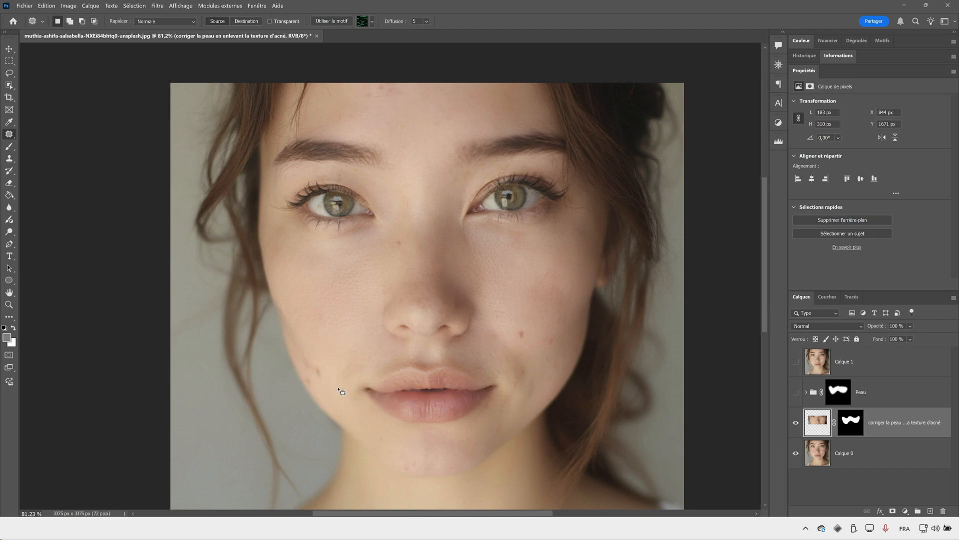
- Compare the generated skin with the original photo and with Calque 1 by toggling layer visibility, clearing the selection
{"action": "left_click", "coordinate": [796, 423]}
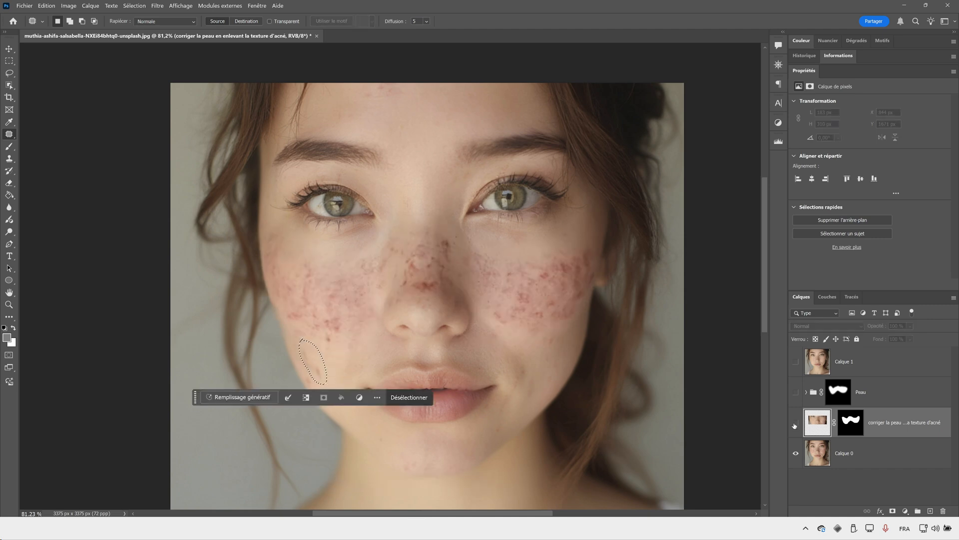
{"action": "left_click", "coordinate": [796, 423]}
{"action": "key", "text": "ctrl+d"}
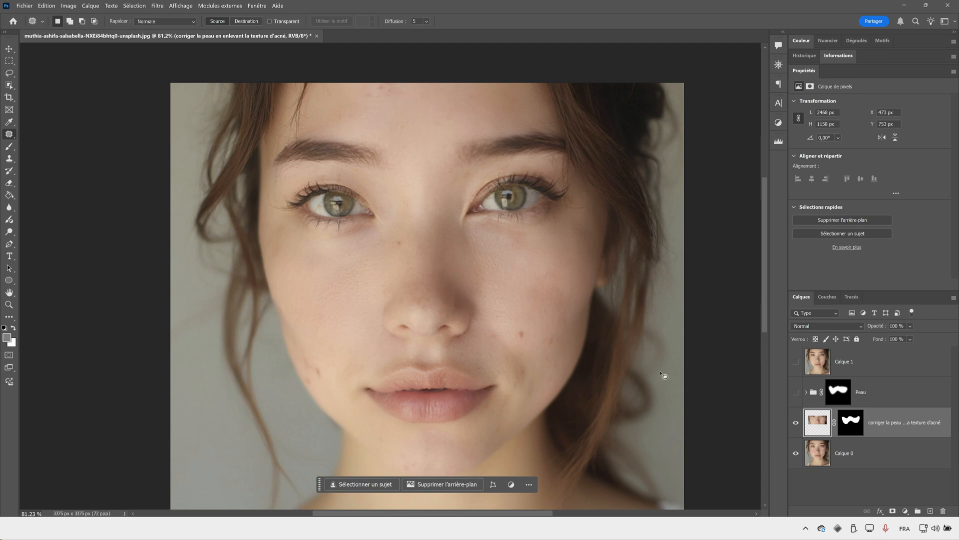
{"action": "left_click", "coordinate": [796, 362]}
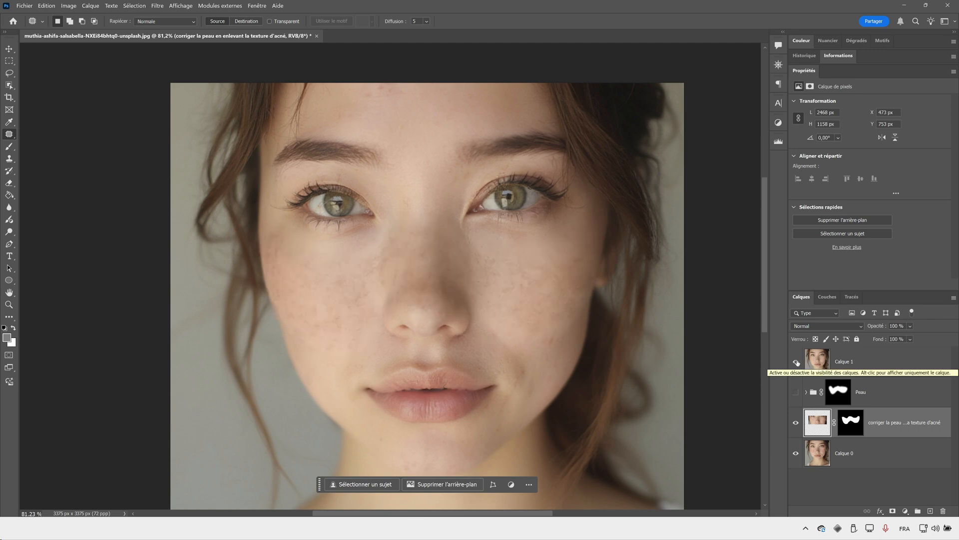
{"action": "left_click", "coordinate": [796, 362]}
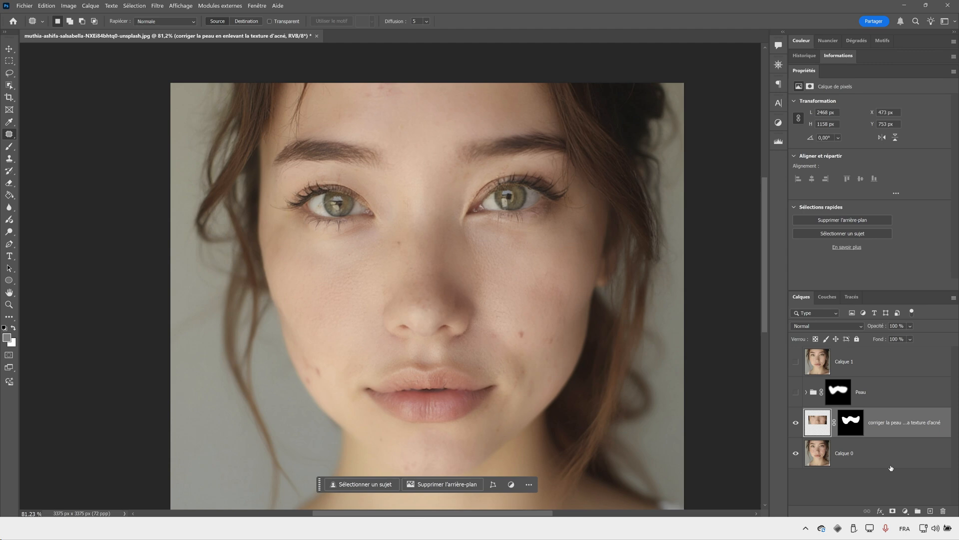
- Add a new layer above the Peau group and stamp the visible layers onto it
{"action": "left_click", "coordinate": [930, 510]}
{"action": "left_click_drag", "start_coordinate": [850, 422], "coordinate": [851, 379]}
{"action": "key", "text": "ctrl+alt+shift+e"}
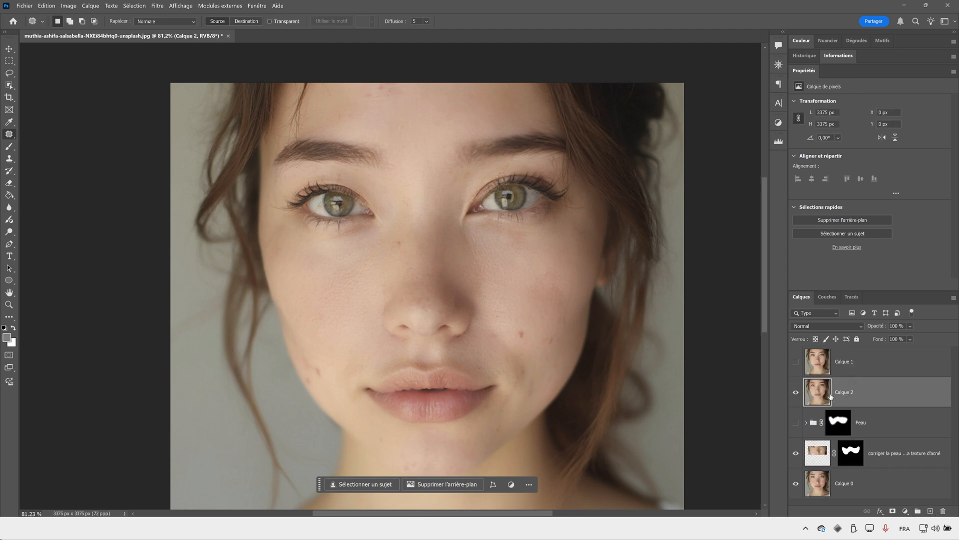
- Patch the spots on the lower right-hand cheek, near the right-hand mouth corner and on the left-hand jaw
{"action": "mouse_move", "coordinate": [521, 327]}
{"action": "left_mouse_down"}
{"action": "mouse_move", "coordinate": [527, 339]}
{"action": "mouse_move", "coordinate": [523, 327]}
{"action": "left_mouse_up"}
{"action": "mouse_move", "coordinate": [522, 334]}
{"action": "left_mouse_down"}
{"action": "mouse_move", "coordinate": [536, 315]}
{"action": "mouse_move", "coordinate": [553, 345]}
{"action": "mouse_move", "coordinate": [558, 331]}
{"action": "left_mouse_up"}
{"action": "key", "text": "ctrl+d"}
{"action": "left_click_drag", "start_coordinate": [554, 338], "coordinate": [529, 306]}
{"action": "key", "text": "ctrl+d"}
{"action": "mouse_move", "coordinate": [528, 366]}
{"action": "left_mouse_down"}
{"action": "mouse_move", "coordinate": [522, 378]}
{"action": "mouse_move", "coordinate": [529, 367]}
{"action": "left_mouse_up"}
{"action": "left_click_drag", "start_coordinate": [526, 370], "coordinate": [526, 353]}
{"action": "key", "text": "ctrl+d"}
{"action": "mouse_move", "coordinate": [308, 352]}
{"action": "left_mouse_down"}
{"action": "mouse_move", "coordinate": [314, 392]}
{"action": "mouse_move", "coordinate": [325, 350]}
{"action": "mouse_move", "coordinate": [345, 355]}
{"action": "left_mouse_up"}
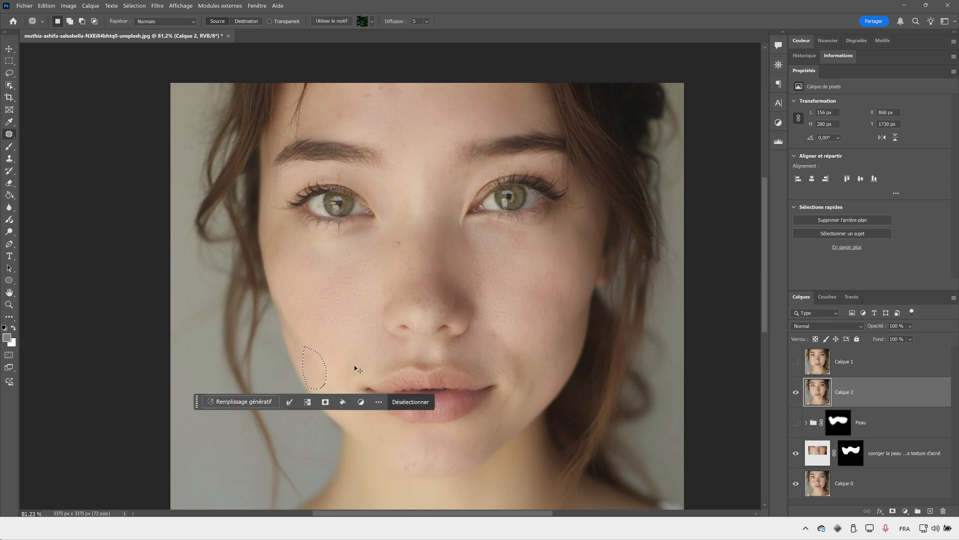
{"action": "key", "text": "ctrl+d"}
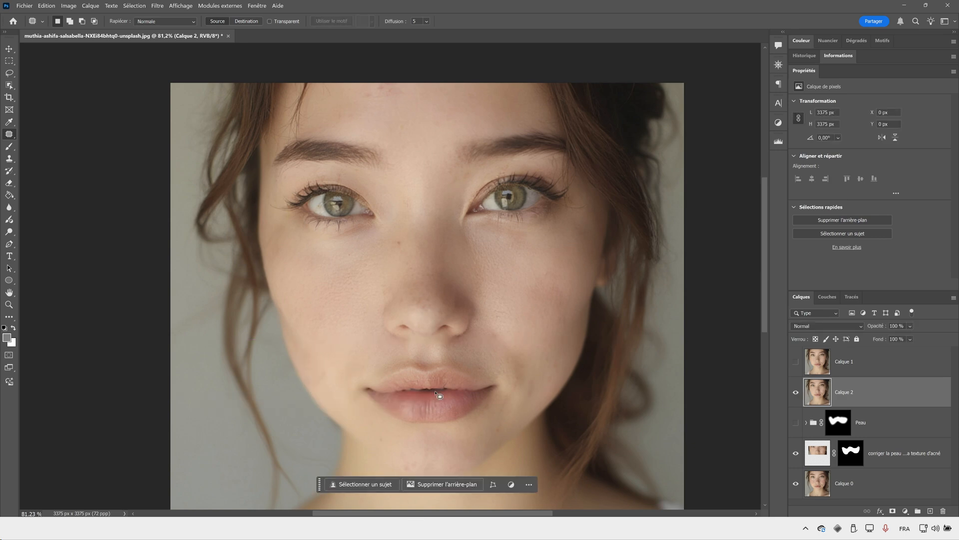
- Compare the skin with and without Calque 2, and examine the nose and cheeks up close
{"action": "key", "text": "z"}
{"action": "left_click_drag", "start_coordinate": [469, 354], "coordinate": [455, 361]}
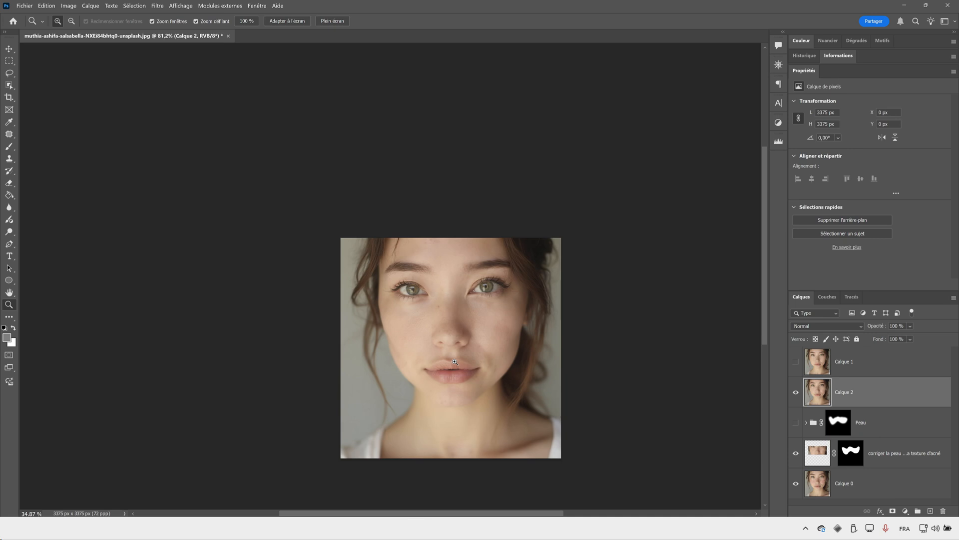
{"action": "left_click_drag", "start_coordinate": [507, 395], "coordinate": [508, 379]}
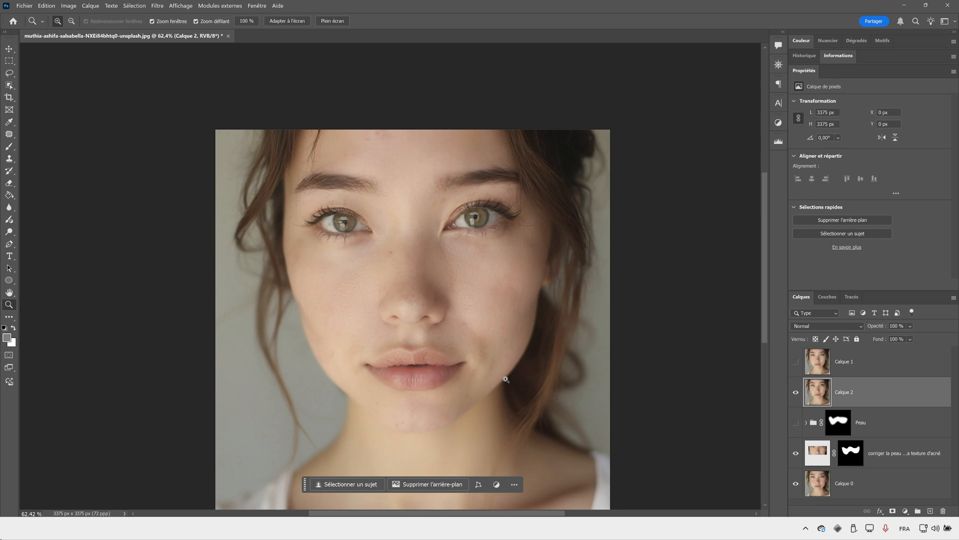
{"action": "left_click", "coordinate": [797, 392]}
{"action": "left_click", "coordinate": [796, 392]}
{"action": "left_click_drag", "start_coordinate": [444, 314], "coordinate": [477, 289]}
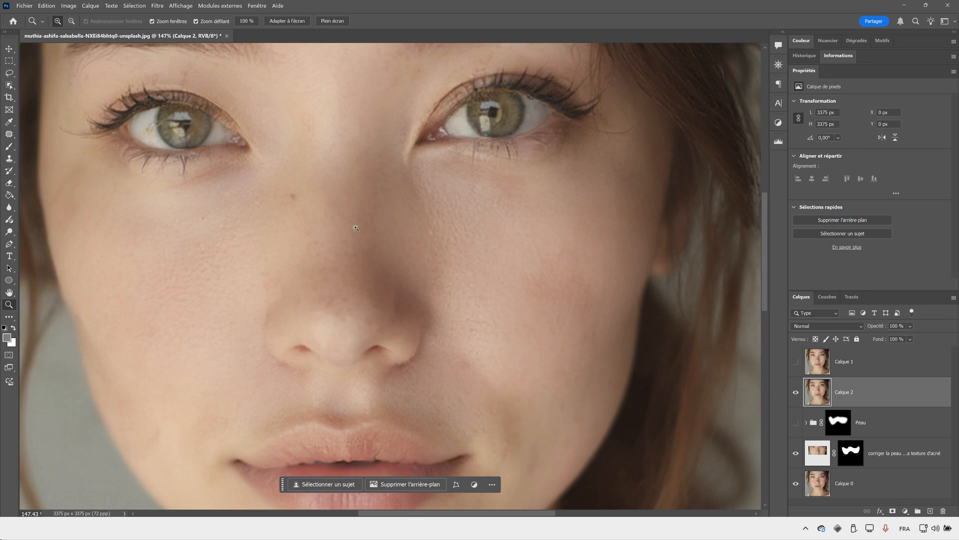
- Show and select Calque 1, adding a black layer mask that hides all of it
{"action": "left_click_drag", "start_coordinate": [386, 276], "coordinate": [349, 283]}
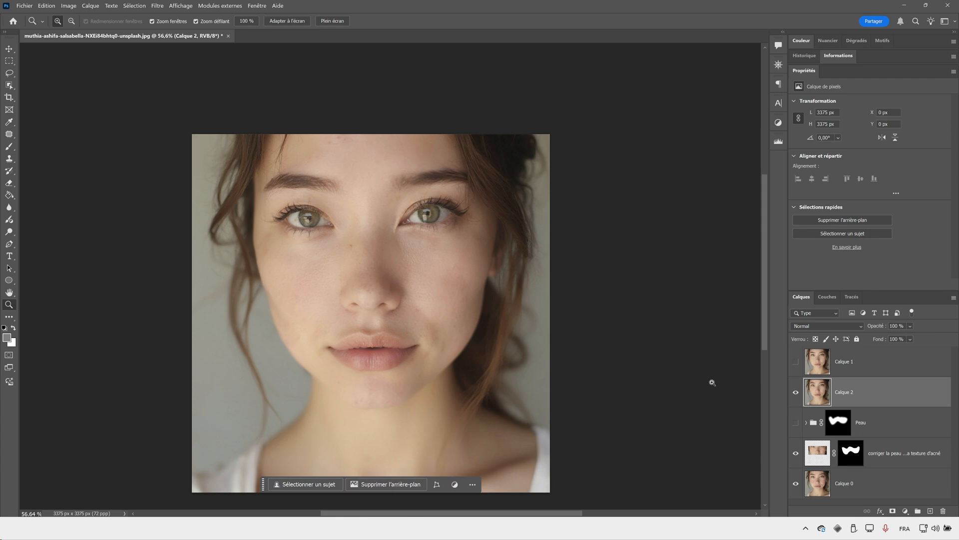
{"action": "left_click", "coordinate": [795, 364]}
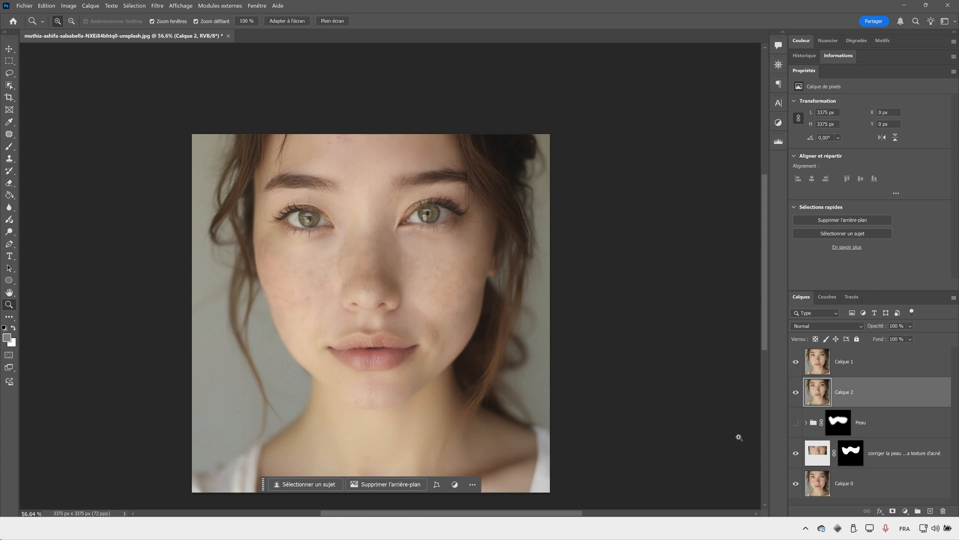
{"action": "left_click", "coordinate": [860, 364]}
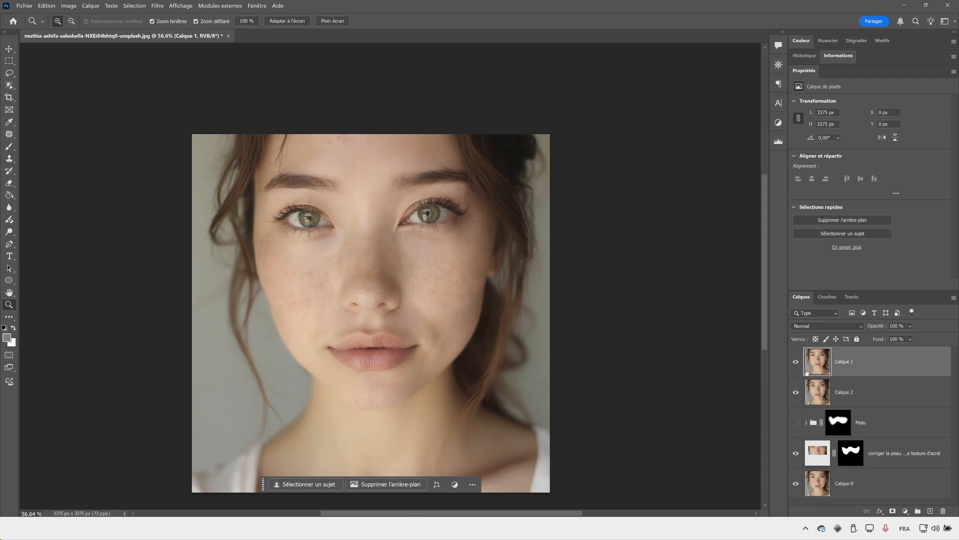
{"action": "left_click", "coordinate": [380, 270]}
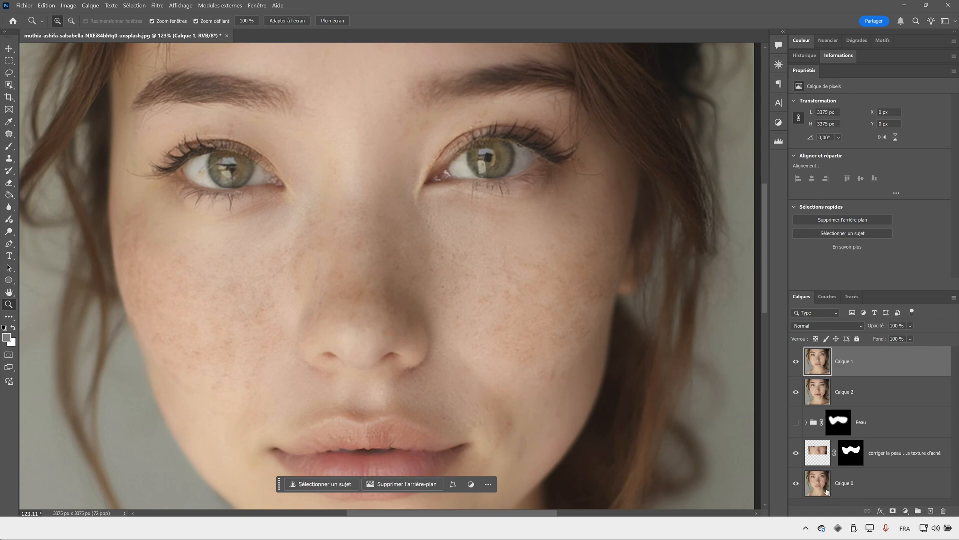
{"action": "left_click", "coordinate": [892, 510], "text": "alt"}
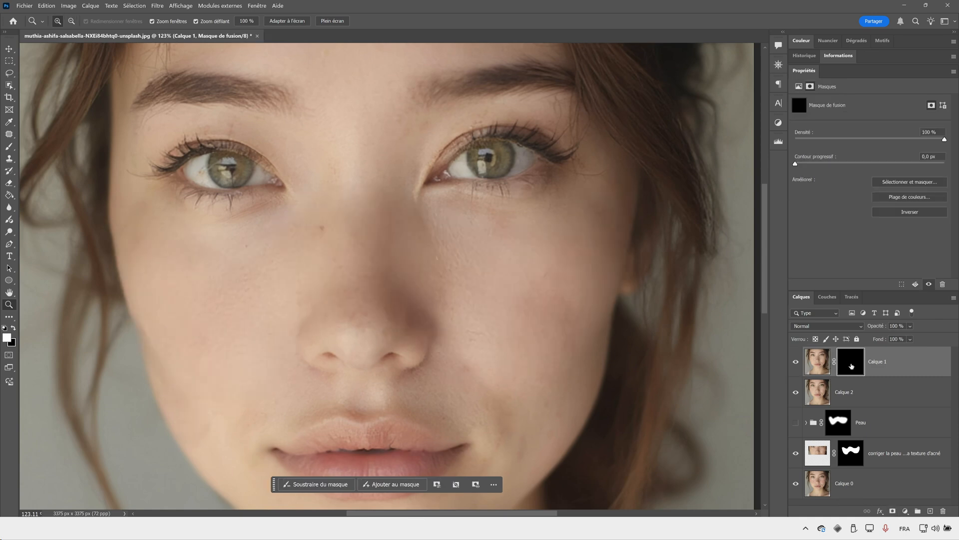
- Paint white on the Calque 1 mask with a soft brush of about 129 px to restore small freckles on both cheeks
{"action": "key", "text": "b"}
{"action": "right_click", "coordinate": [249, 278], "text": "alt"}
{"action": "mouse_move", "coordinate": [179, 294]}
{"action": "left_mouse_down"}
{"action": "mouse_move", "coordinate": [130, 299]}
{"action": "mouse_move", "coordinate": [141, 299]}
{"action": "left_mouse_up"}
{"action": "left_click", "coordinate": [187, 288]}
{"action": "mouse_move", "coordinate": [207, 277]}
{"action": "left_mouse_down"}
{"action": "mouse_move", "coordinate": [221, 296]}
{"action": "mouse_move", "coordinate": [216, 307]}
{"action": "mouse_move", "coordinate": [261, 292]}
{"action": "mouse_move", "coordinate": [234, 276]}
{"action": "mouse_move", "coordinate": [171, 353]}
{"action": "mouse_move", "coordinate": [236, 294]}
{"action": "mouse_move", "coordinate": [220, 304]}
{"action": "mouse_move", "coordinate": [247, 293]}
{"action": "mouse_move", "coordinate": [264, 325]}
{"action": "mouse_move", "coordinate": [242, 326]}
{"action": "mouse_move", "coordinate": [272, 279]}
{"action": "mouse_move", "coordinate": [199, 339]}
{"action": "mouse_move", "coordinate": [160, 309]}
{"action": "mouse_move", "coordinate": [189, 335]}
{"action": "mouse_move", "coordinate": [190, 314]}
{"action": "mouse_move", "coordinate": [172, 302]}
{"action": "left_mouse_up"}
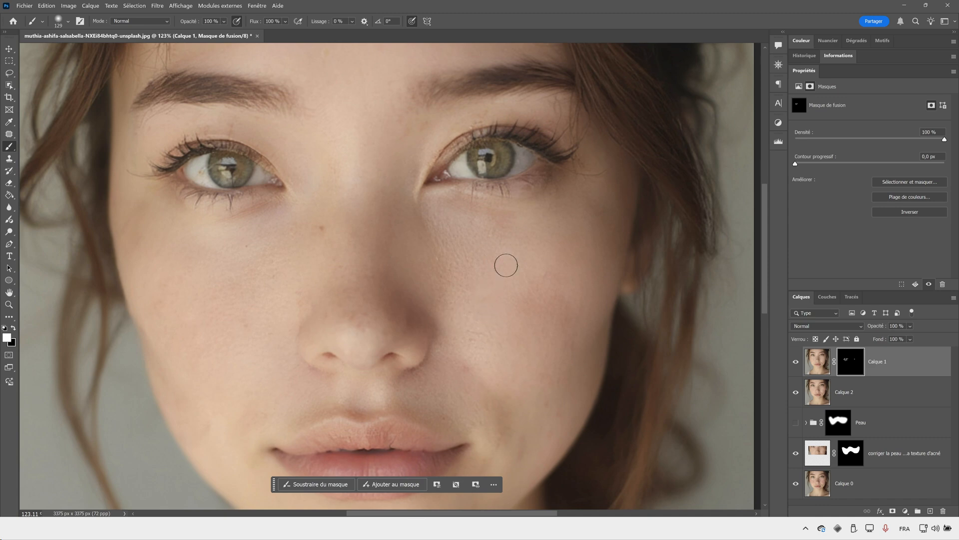
{"action": "mouse_move", "coordinate": [505, 263]}
{"action": "left_mouse_down"}
{"action": "mouse_move", "coordinate": [510, 275]}
{"action": "mouse_move", "coordinate": [463, 265]}
{"action": "mouse_move", "coordinate": [539, 287]}
{"action": "mouse_move", "coordinate": [537, 272]}
{"action": "left_mouse_up"}
{"action": "left_click_drag", "start_coordinate": [562, 309], "coordinate": [558, 325]}
{"action": "key", "text": "z"}
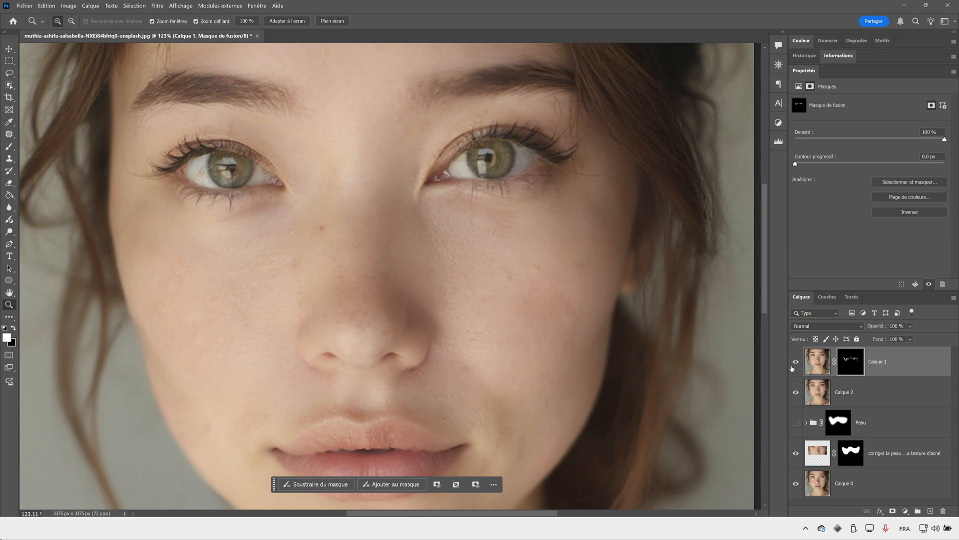
- Compare the cheeks with and without Calque 1, and examine the right-hand cheek up close
{"action": "left_click", "coordinate": [796, 361]}
{"action": "left_click", "coordinate": [796, 361]}
{"action": "left_click", "coordinate": [796, 361]}
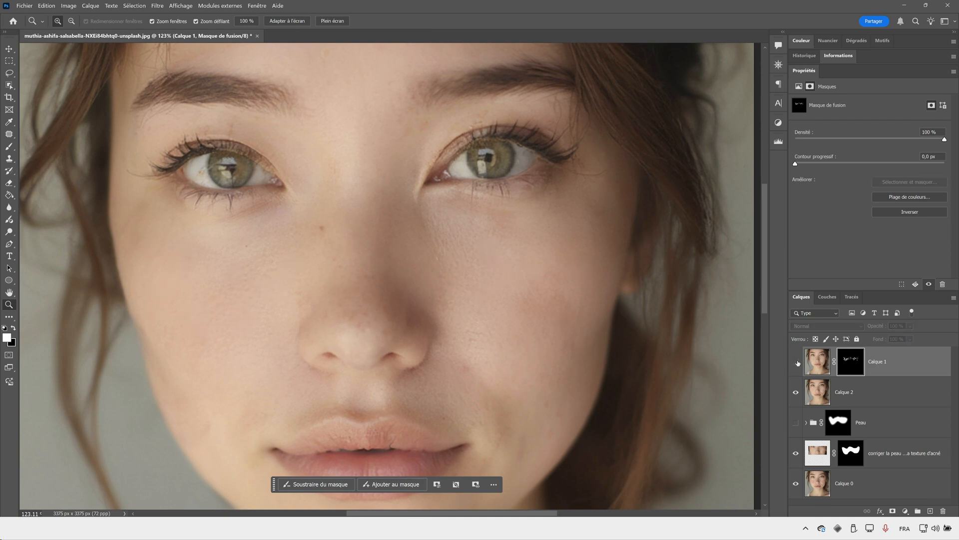
{"action": "left_click", "coordinate": [797, 363]}
{"action": "left_click_drag", "start_coordinate": [450, 267], "coordinate": [527, 266]}
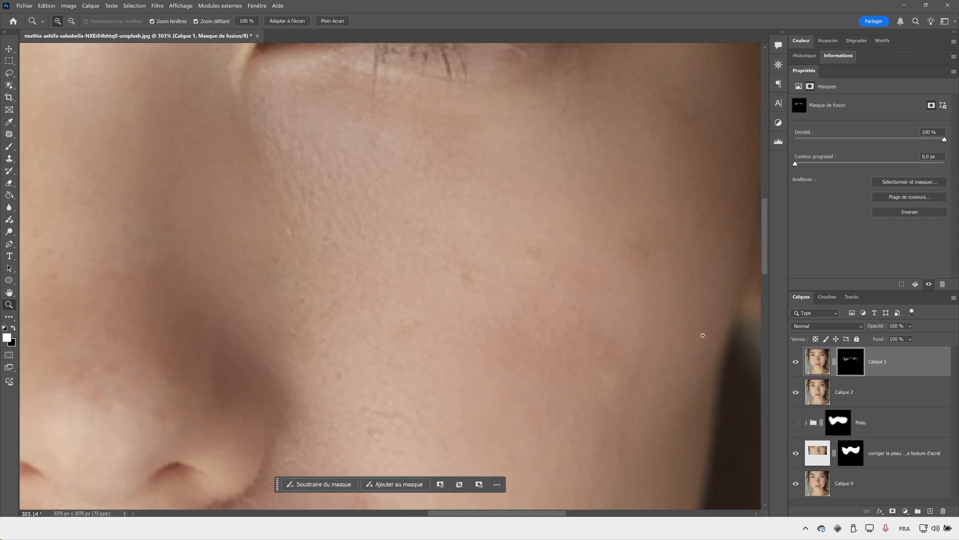
{"action": "left_click_drag", "start_coordinate": [703, 322], "coordinate": [395, 251]}
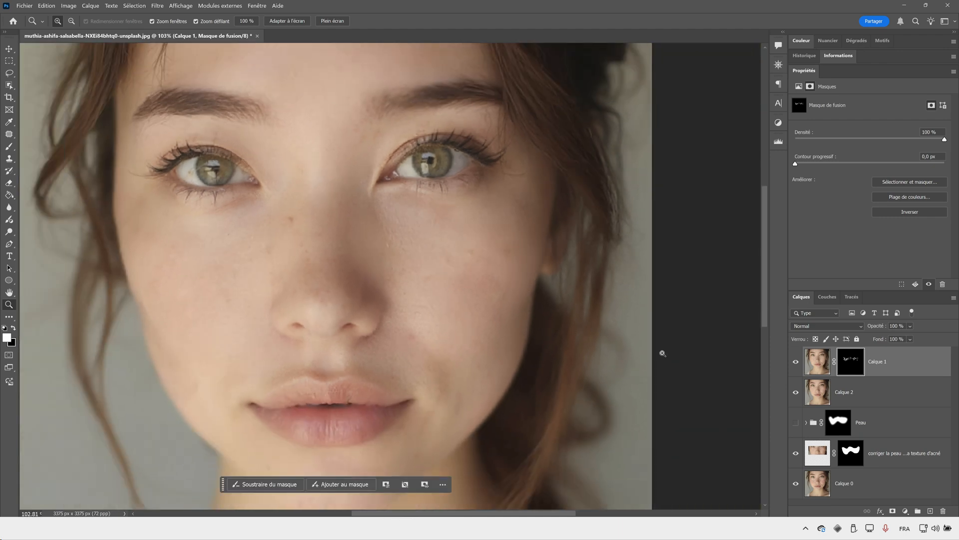
- Add a Hue/Saturation adjustment layer above Calque 1, clipped to that layer
{"action": "left_click", "coordinate": [817, 361]}
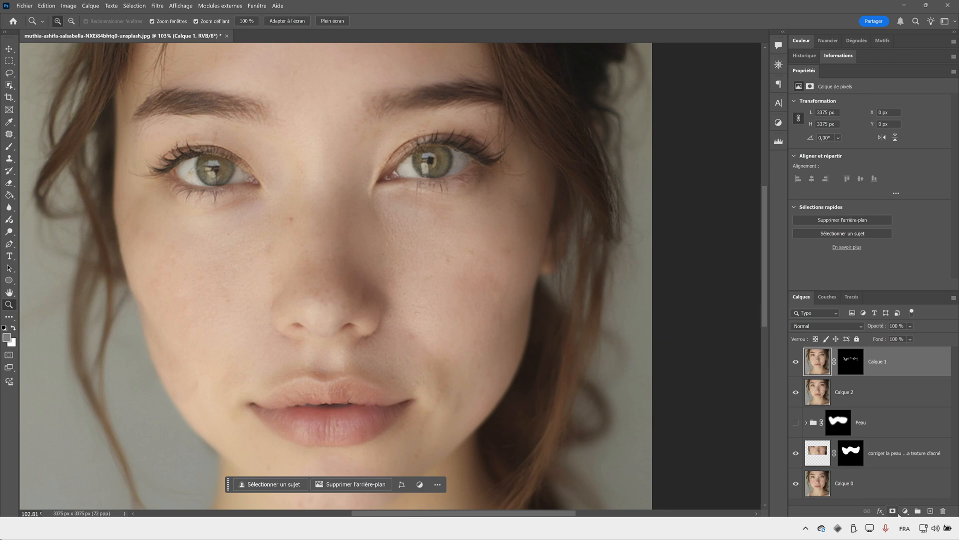
{"action": "left_click", "coordinate": [905, 511]}
{"action": "left_click", "coordinate": [874, 422]}
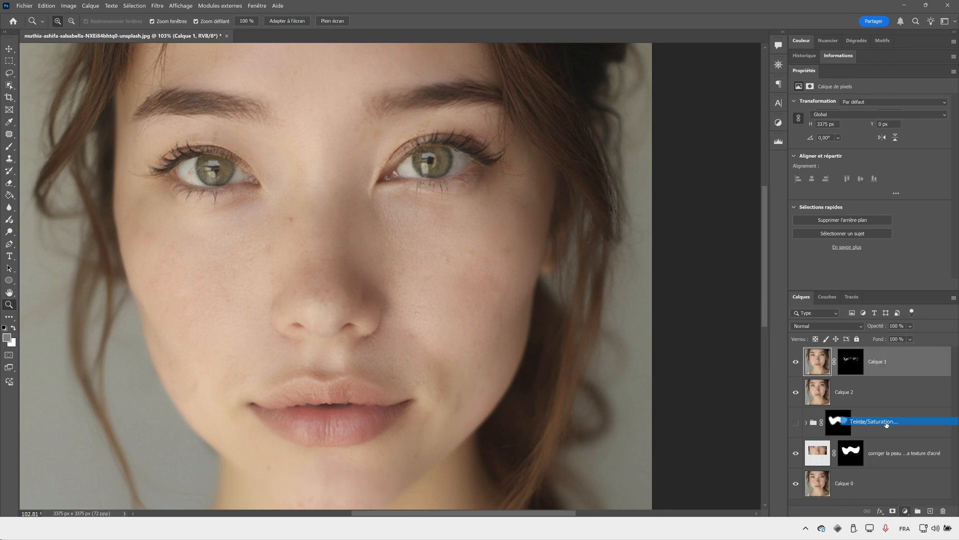
{"action": "left_click", "coordinate": [842, 378], "text": "alt"}
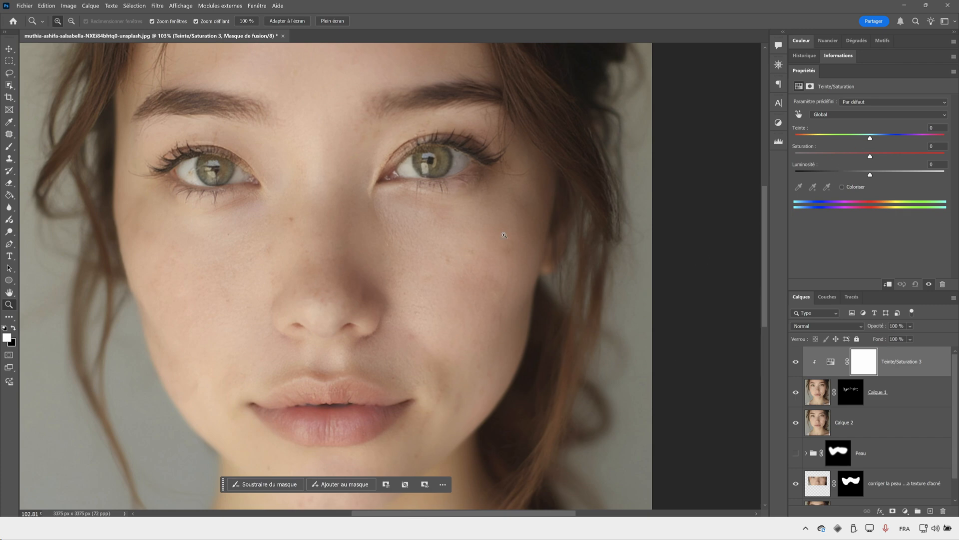
- Set the clipped adjustment's Hue to -3, keeping Saturation and Lightness at 0
{"action": "left_click_drag", "start_coordinate": [468, 250], "coordinate": [490, 247]}
{"action": "mouse_move", "coordinate": [870, 138]}
{"action": "left_mouse_down"}
{"action": "mouse_move", "coordinate": [922, 138]}
{"action": "mouse_move", "coordinate": [836, 143]}
{"action": "mouse_move", "coordinate": [880, 150]}
{"action": "left_mouse_up"}
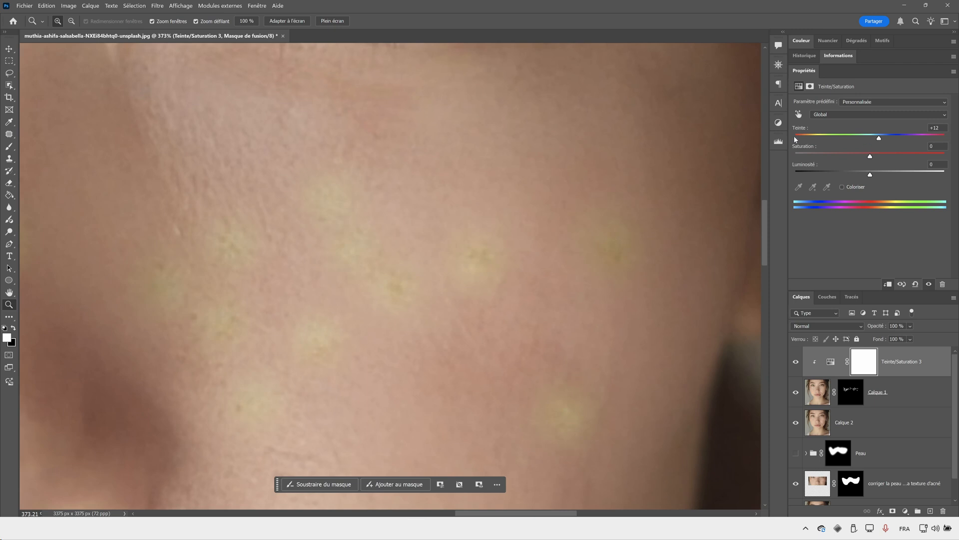
{"action": "double_click", "coordinate": [801, 129]}
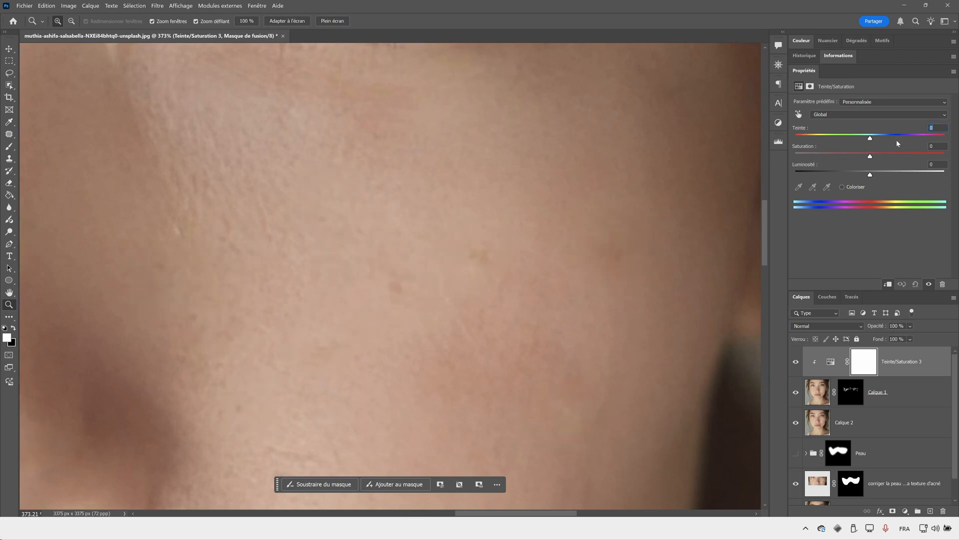
{"action": "left_click_drag", "start_coordinate": [871, 142], "coordinate": [871, 143]}
{"action": "left_click_drag", "start_coordinate": [866, 143], "coordinate": [870, 176]}
{"action": "double_click", "coordinate": [812, 166]}
{"action": "left_click_drag", "start_coordinate": [451, 213], "coordinate": [431, 228]}
{"action": "left_click_drag", "start_coordinate": [868, 139], "coordinate": [869, 142]}
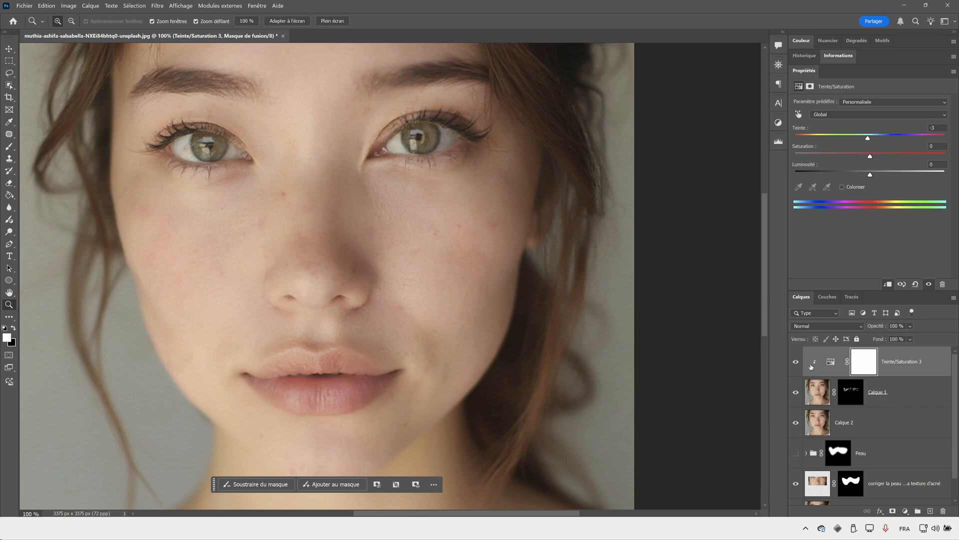
- Compare the whole portrait with and without Calque 1 and its clipped Hue/Saturation adjustment
{"action": "left_click", "coordinate": [798, 393]}
{"action": "scroll", "coordinate": [459, 266], "scroll_direction": "down", "scroll_amount": 3}
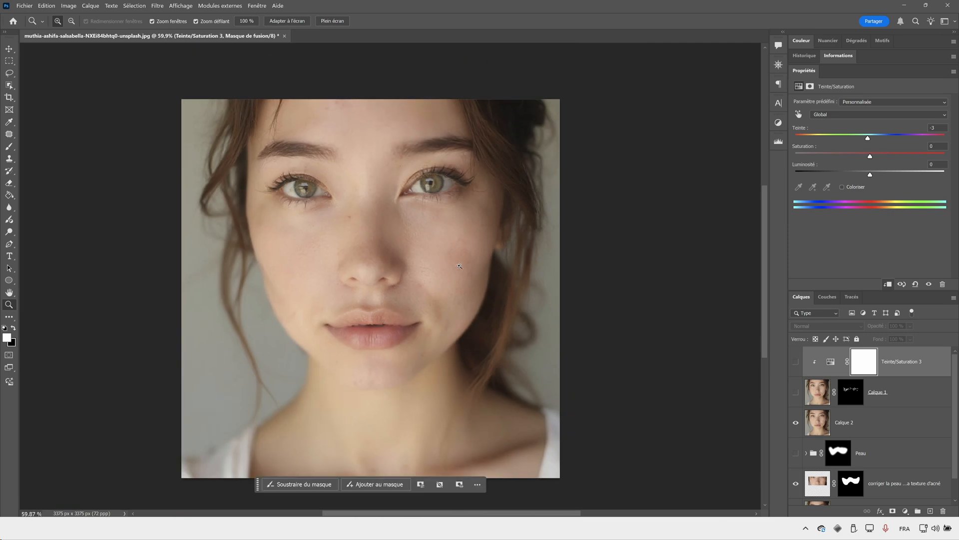
{"action": "left_click_drag", "start_coordinate": [796, 392], "coordinate": [796, 361]}
{"action": "left_click", "coordinate": [796, 361]}
{"action": "scroll", "coordinate": [463, 311], "scroll_direction": "down", "scroll_amount": 1}
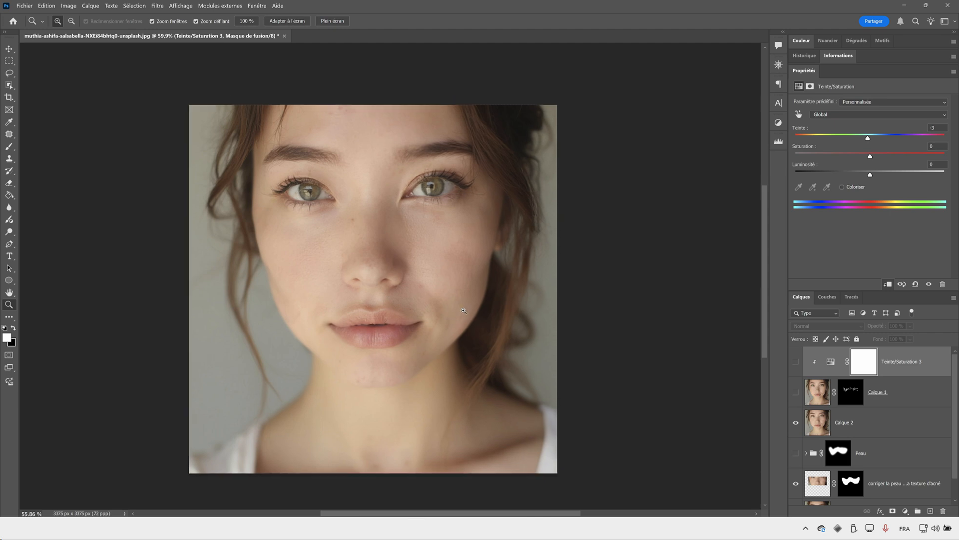
{"action": "scroll", "coordinate": [464, 310], "scroll_direction": "down", "scroll_amount": 1}
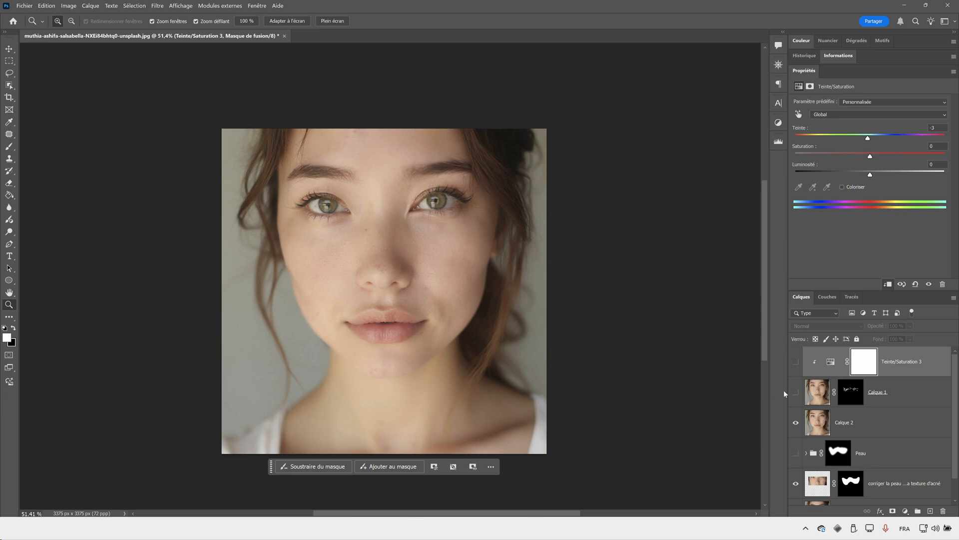
- Turn Calque 1 back on and compare the finished retouch with the original photo in Calque 0
{"action": "left_click", "coordinate": [795, 392]}
{"action": "scroll", "coordinate": [808, 436], "scroll_direction": "down", "scroll_amount": 1}
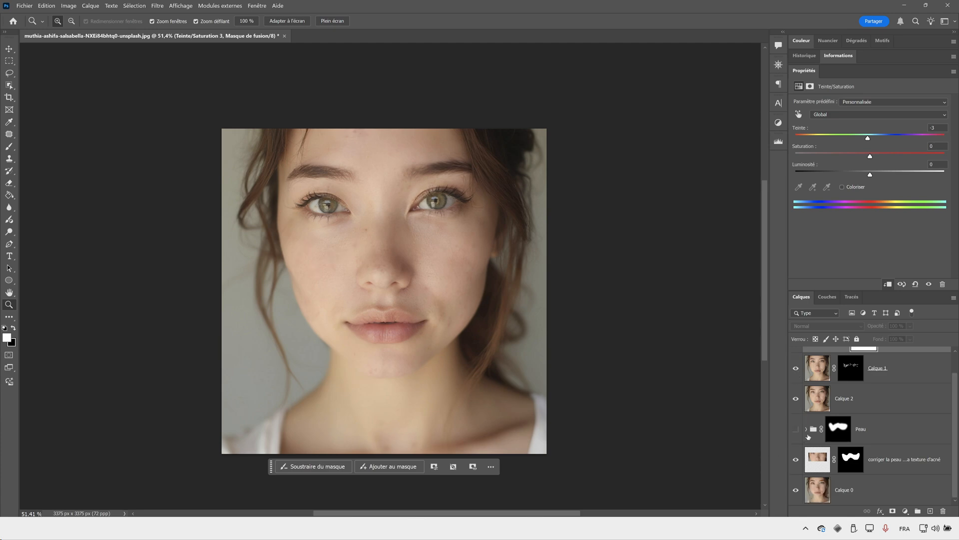
{"action": "left_click", "coordinate": [801, 494], "text": "alt"}
{"action": "left_click", "coordinate": [801, 494], "text": "alt"}
{"action": "left_click", "coordinate": [801, 494], "text": "alt"}
{"action": "left_click", "coordinate": [800, 494], "text": "alt"}
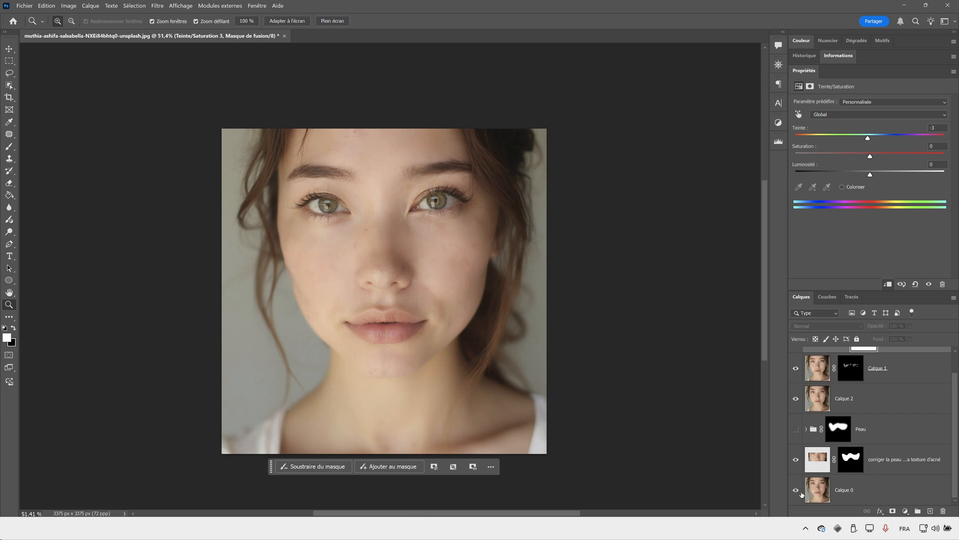